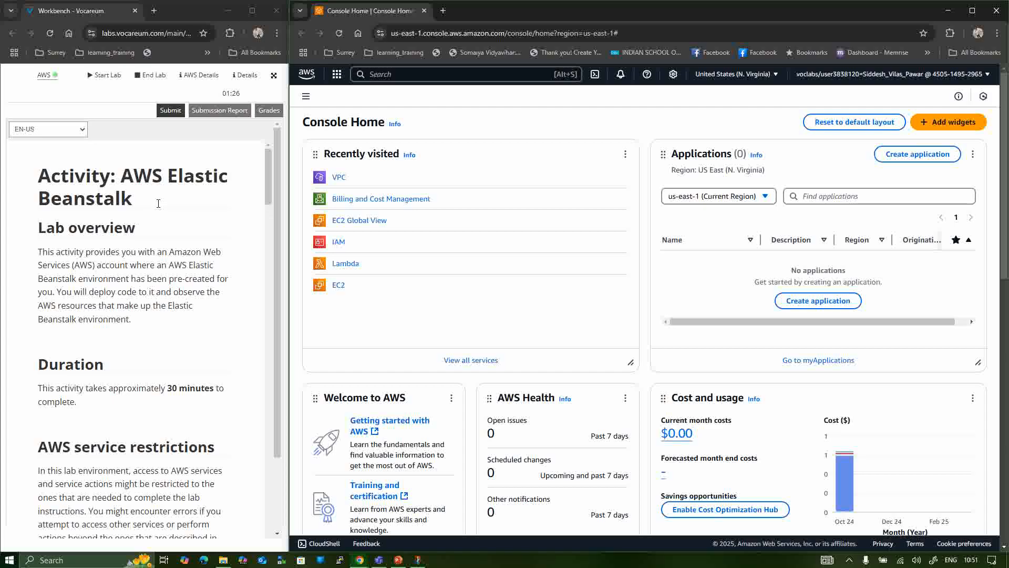
- Read through the AWS Elastic Beanstalk lab instructions, from the overview to the submission section and back to Task 1
{"action": "scroll", "coordinate": [158, 203], "scroll_direction": "down", "scroll_amount": 6}
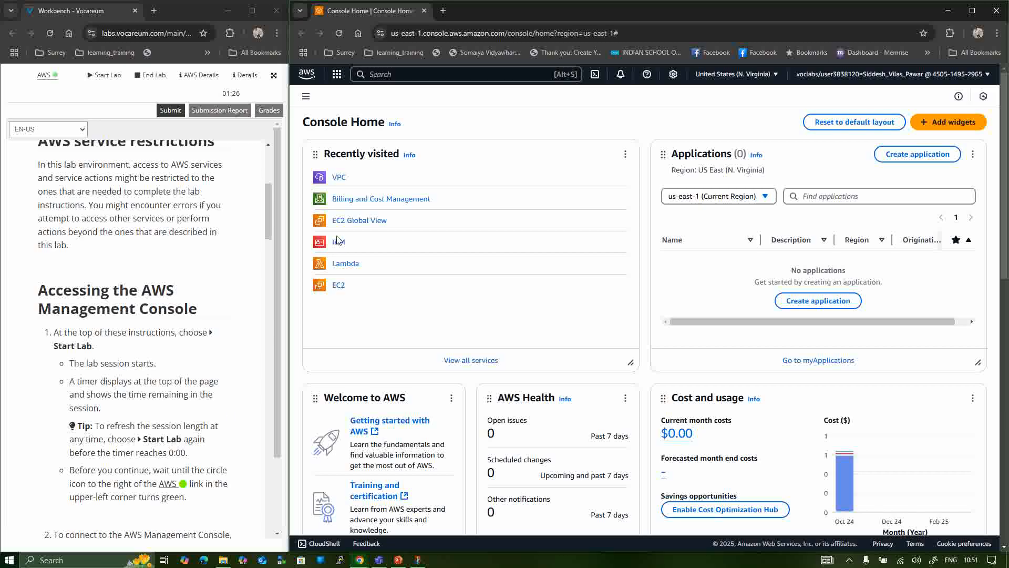
{"action": "scroll", "coordinate": [177, 369], "scroll_direction": "down", "scroll_amount": 20}
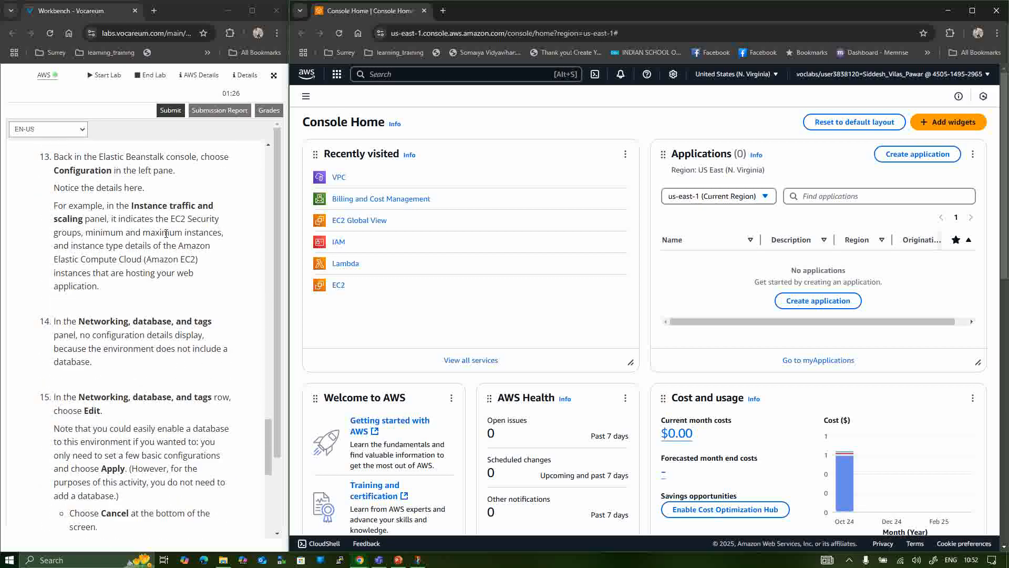
{"action": "scroll", "coordinate": [173, 263], "scroll_direction": "down", "scroll_amount": 5}
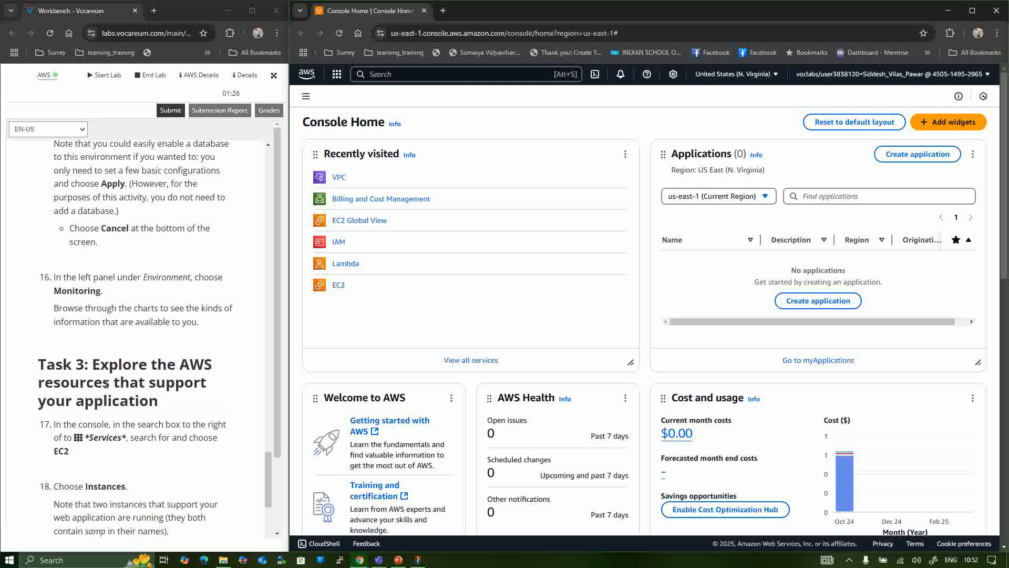
{"action": "scroll", "coordinate": [110, 385], "scroll_direction": "down", "scroll_amount": 10}
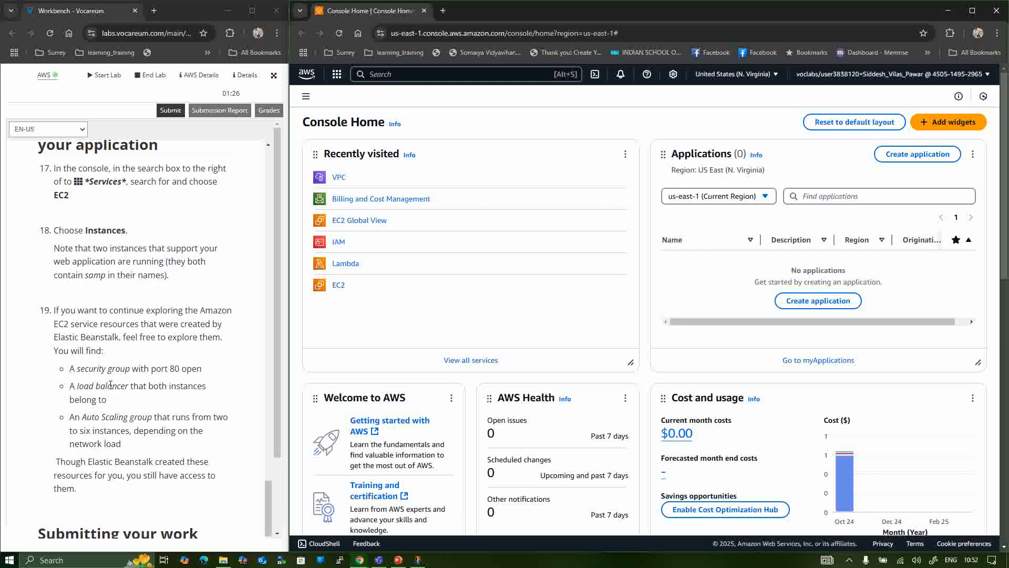
{"action": "scroll", "coordinate": [110, 384], "scroll_direction": "down", "scroll_amount": 5}
{"action": "scroll", "coordinate": [110, 384], "scroll_direction": "up", "scroll_amount": 15}
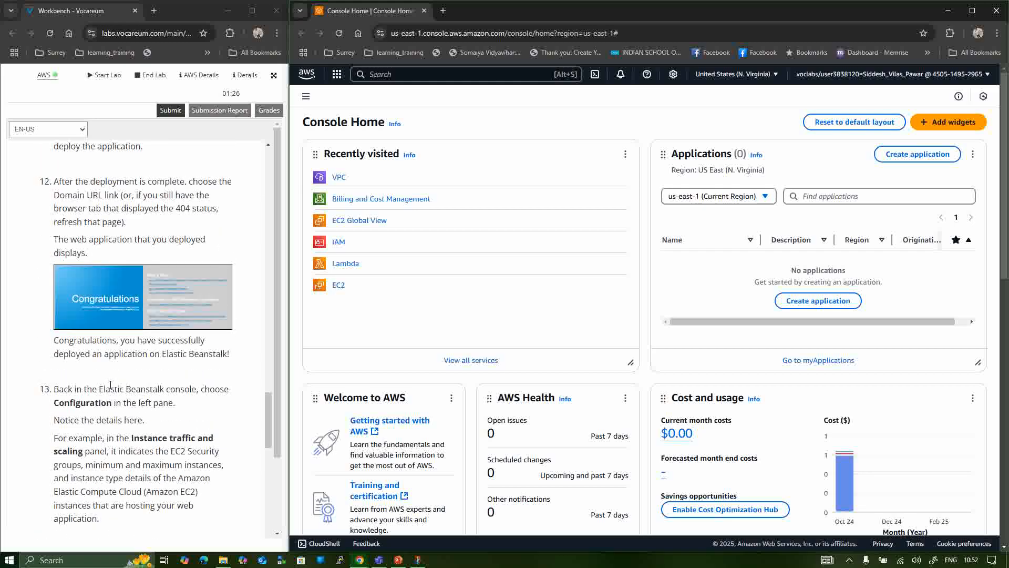
{"action": "scroll", "coordinate": [110, 384], "scroll_direction": "up", "scroll_amount": 5}
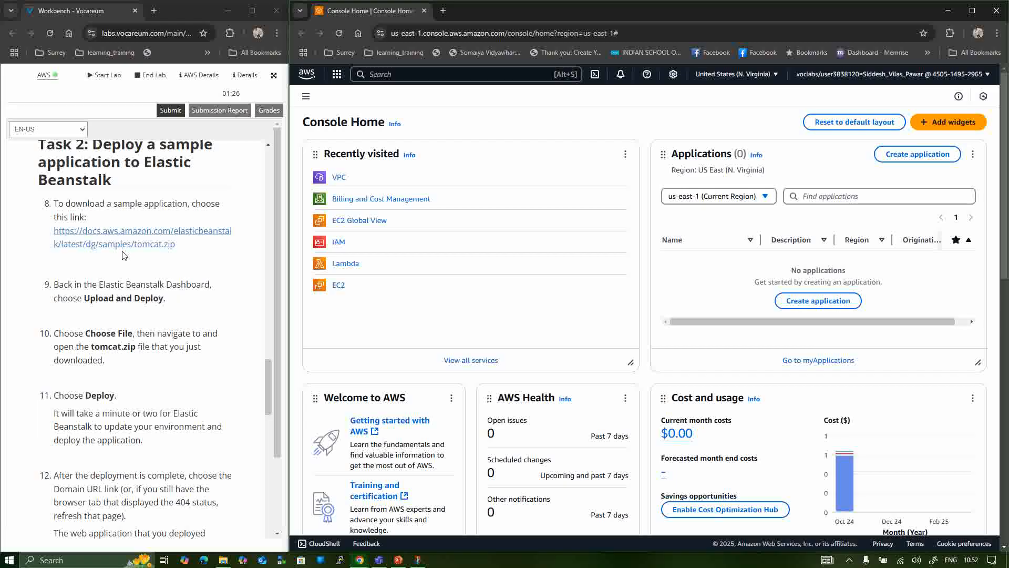
{"action": "scroll", "coordinate": [123, 255], "scroll_direction": "up", "scroll_amount": 3}
{"action": "left_click_drag", "start_coordinate": [83, 344], "coordinate": [141, 360]}
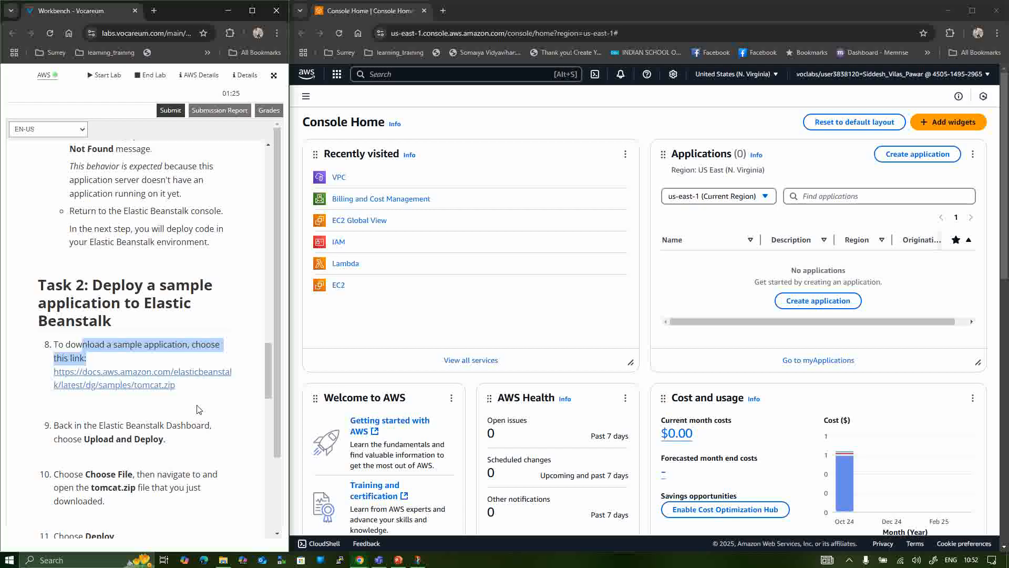
{"action": "scroll", "coordinate": [123, 231], "scroll_direction": "up", "scroll_amount": 1}
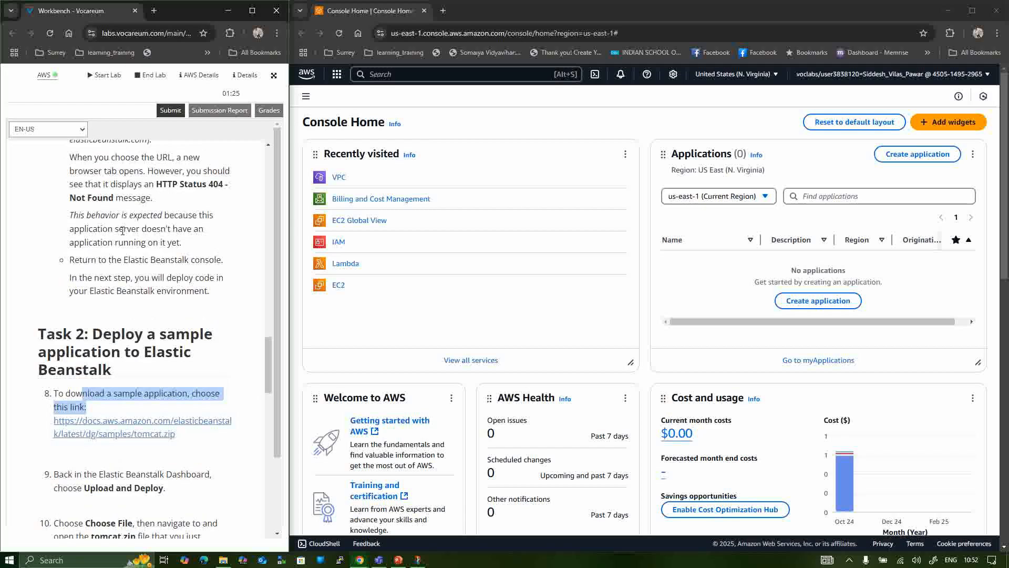
{"action": "scroll", "coordinate": [123, 232], "scroll_direction": "up", "scroll_amount": 2}
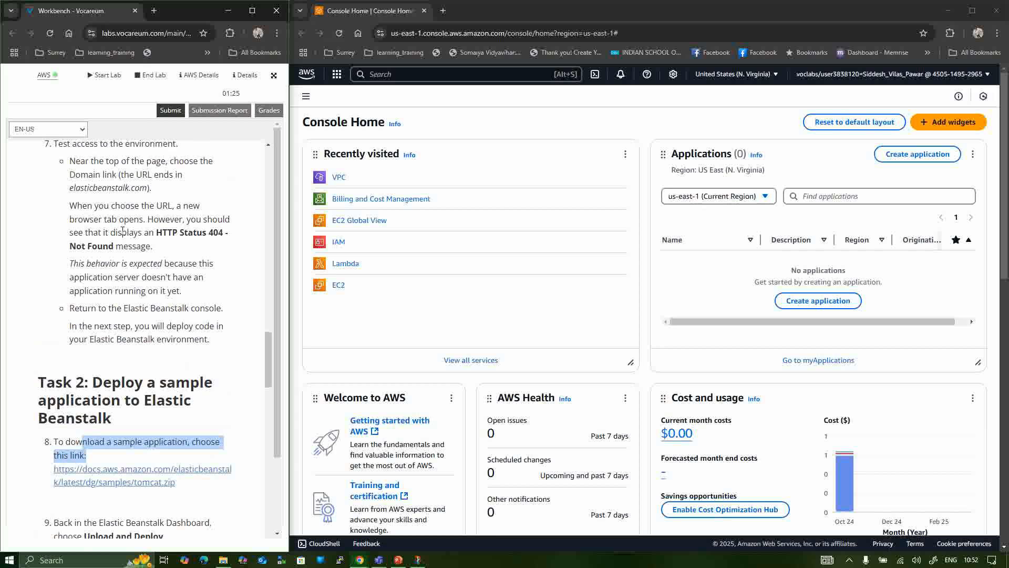
{"action": "scroll", "coordinate": [123, 232], "scroll_direction": "up", "scroll_amount": 10}
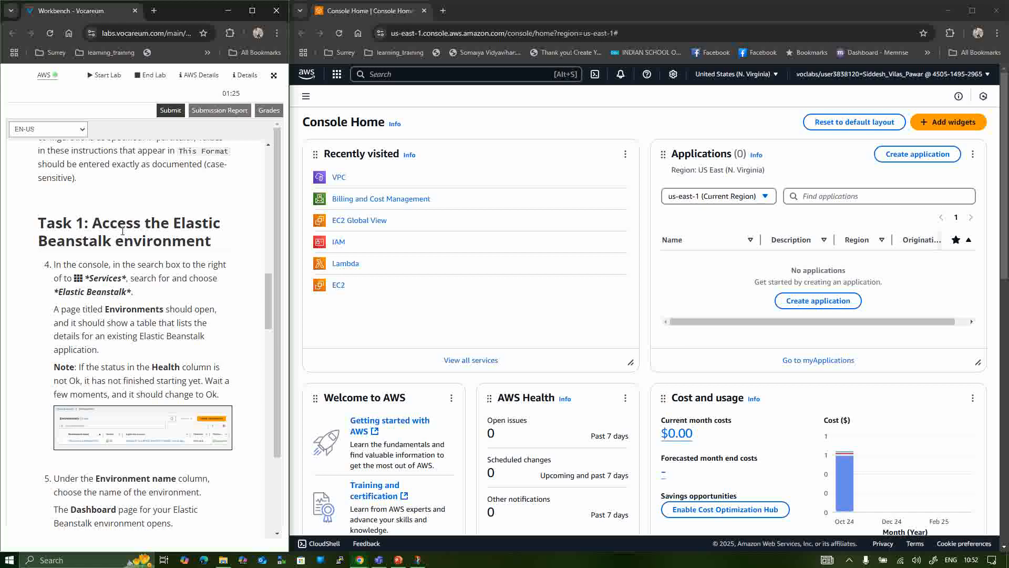
- Search the AWS console for "elastic beanstalk" and open the Elastic Beanstalk service
{"action": "left_click", "coordinate": [391, 75]}
{"action": "type", "text": "ela"}
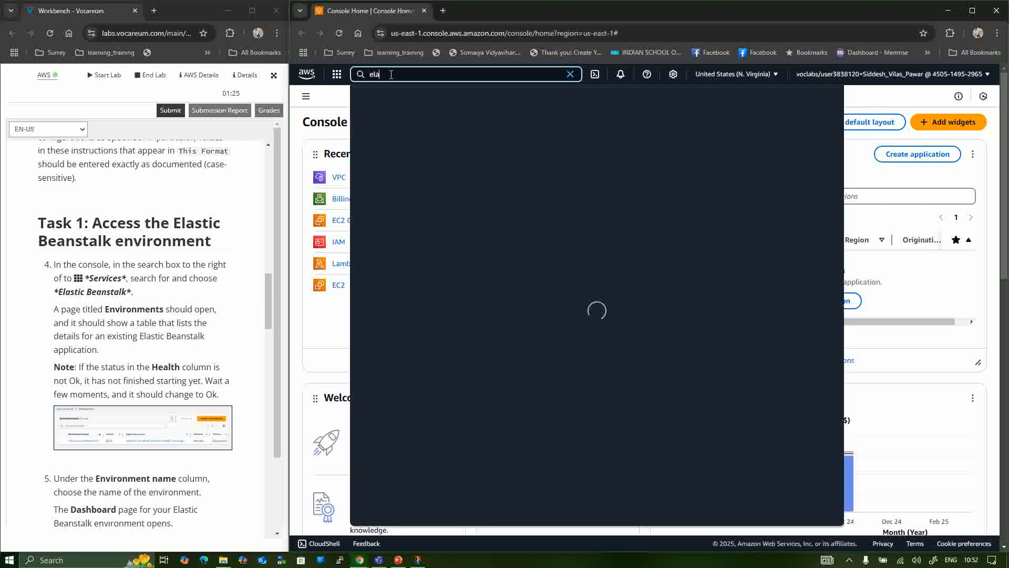
{"action": "type", "text": "stic beanstalk"}
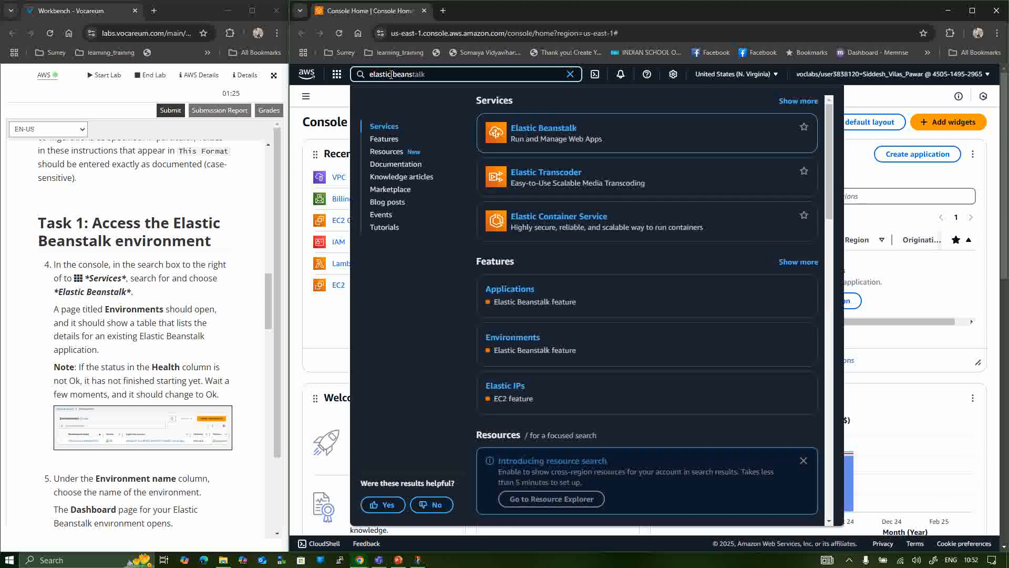
{"action": "left_click", "coordinate": [547, 128]}
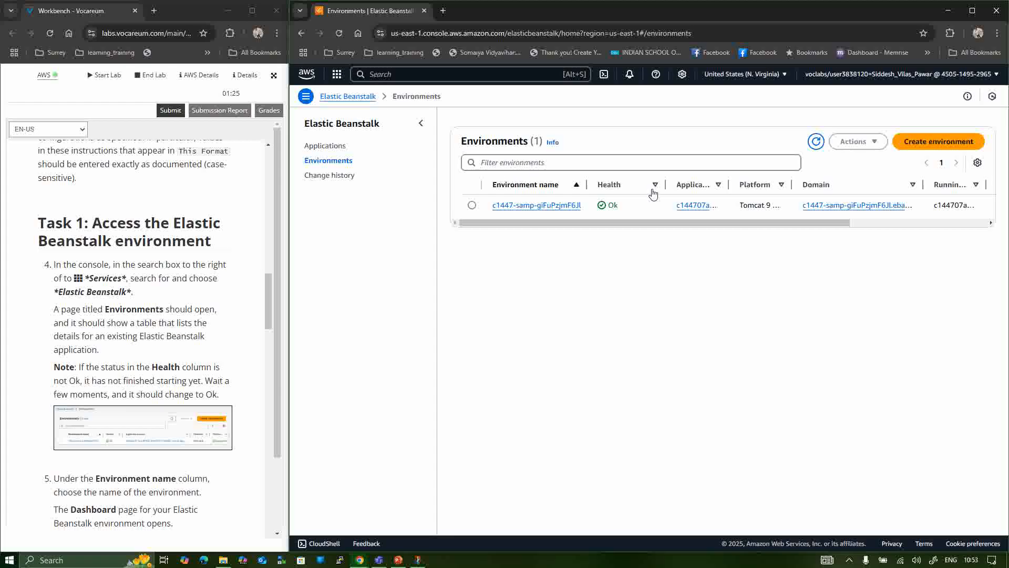
- Examine all columns of the pre-created environment in the Environments table, including health, platform, domain and dates
{"action": "mouse_move", "coordinate": [562, 225]}
{"action": "left_mouse_down"}
{"action": "mouse_move", "coordinate": [718, 243]}
{"action": "mouse_move", "coordinate": [527, 270]}
{"action": "mouse_move", "coordinate": [791, 242]}
{"action": "mouse_move", "coordinate": [612, 240]}
{"action": "left_mouse_up"}
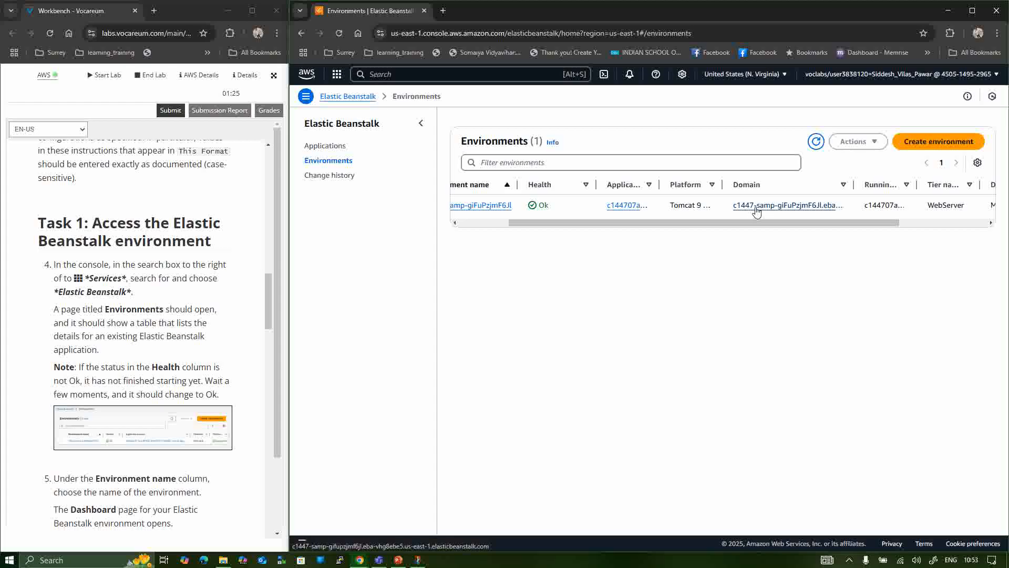
{"action": "left_click_drag", "start_coordinate": [796, 223], "coordinate": [877, 231]}
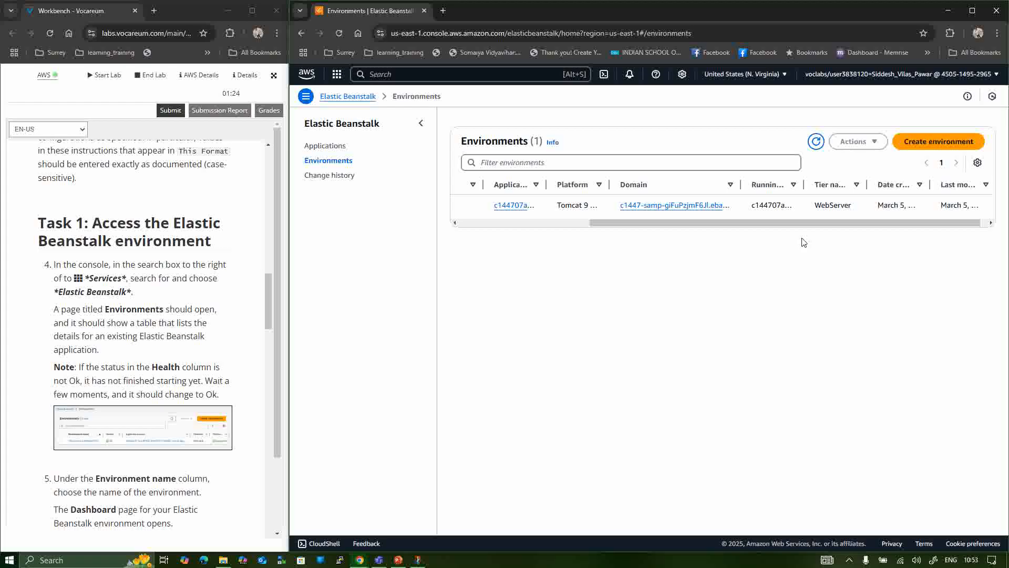
{"action": "left_click_drag", "start_coordinate": [781, 224], "coordinate": [657, 241]}
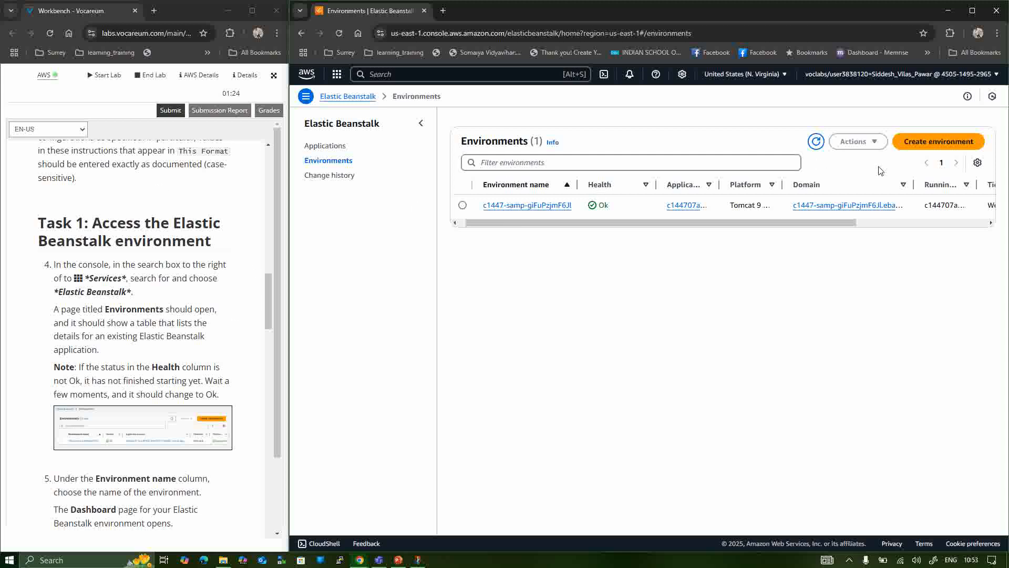
- Start creating a new environment and go to its application name
{"action": "left_click", "coordinate": [911, 144]}
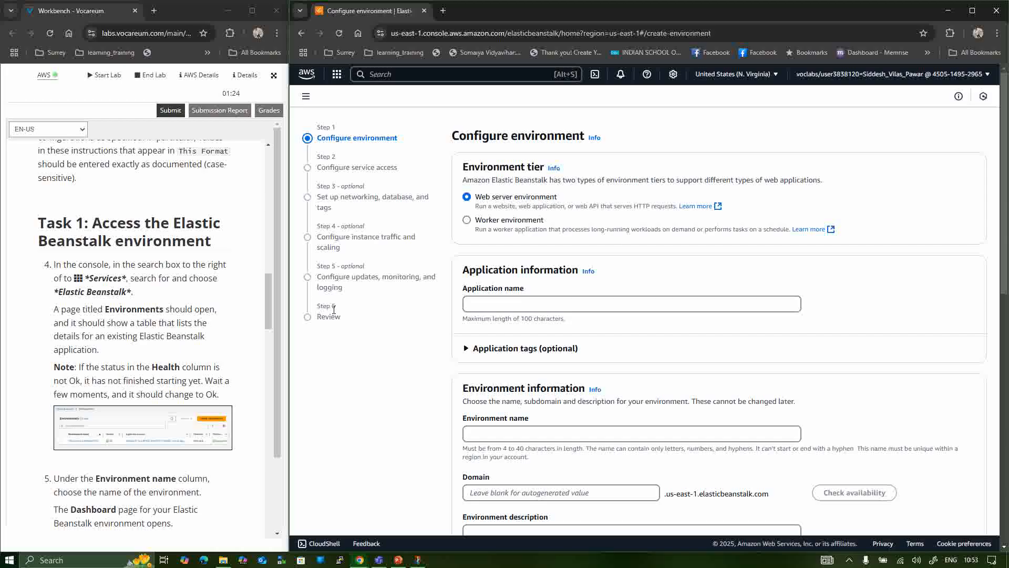
{"action": "left_click", "coordinate": [505, 302]}
- Review the lab instructions again to find what Task 1 requires for the existing Elastic Beanstalk environment
{"action": "scroll", "coordinate": [122, 386], "scroll_direction": "down", "scroll_amount": 3}
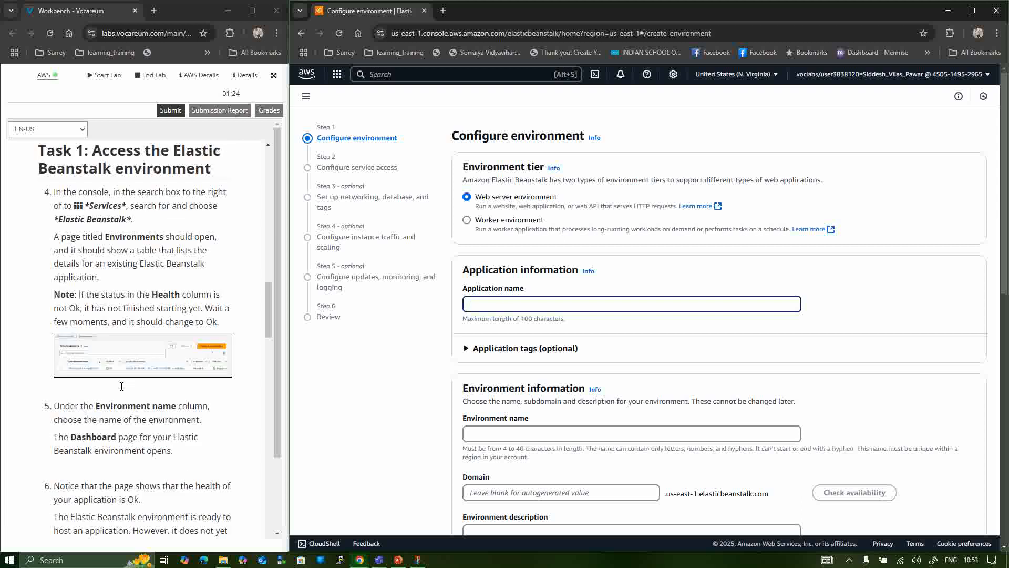
{"action": "scroll", "coordinate": [121, 386], "scroll_direction": "down", "scroll_amount": 2}
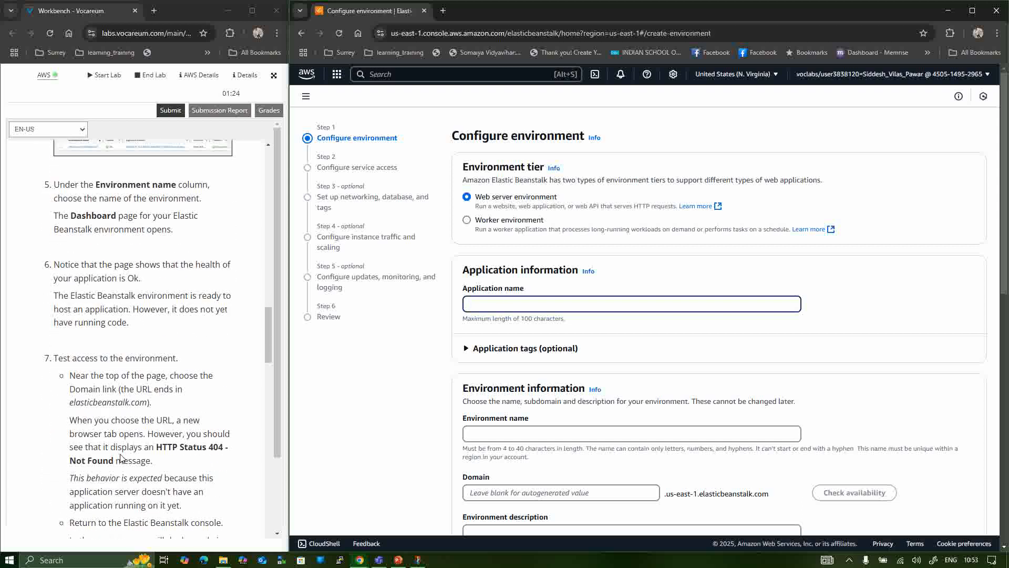
{"action": "scroll", "coordinate": [122, 458], "scroll_direction": "down", "scroll_amount": 4}
{"action": "scroll", "coordinate": [122, 459], "scroll_direction": "up", "scroll_amount": 1}
{"action": "scroll", "coordinate": [121, 458], "scroll_direction": "up", "scroll_amount": 10}
{"action": "scroll", "coordinate": [120, 458], "scroll_direction": "down", "scroll_amount": 1}
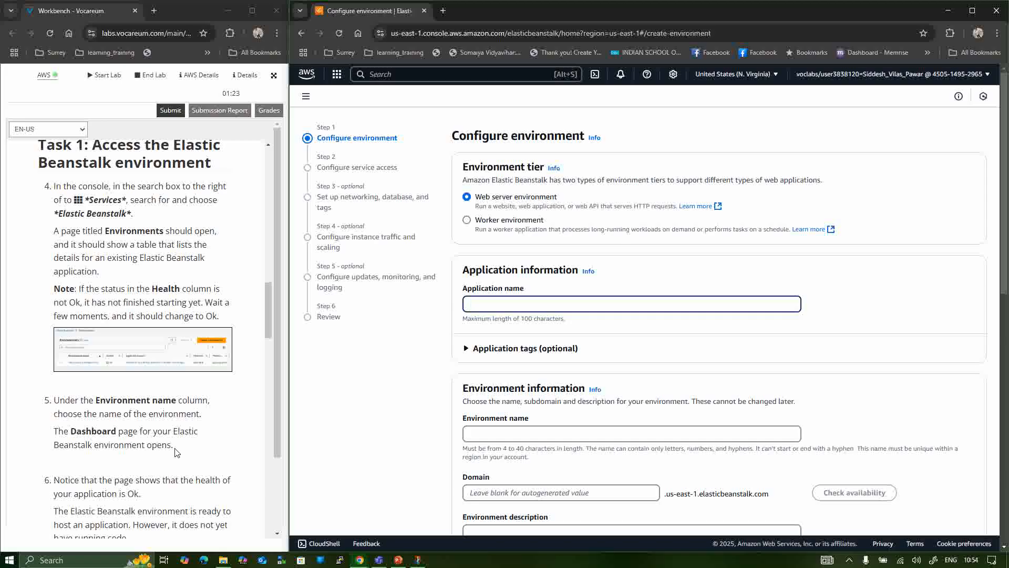
{"action": "scroll", "coordinate": [176, 453], "scroll_direction": "down", "scroll_amount": 1}
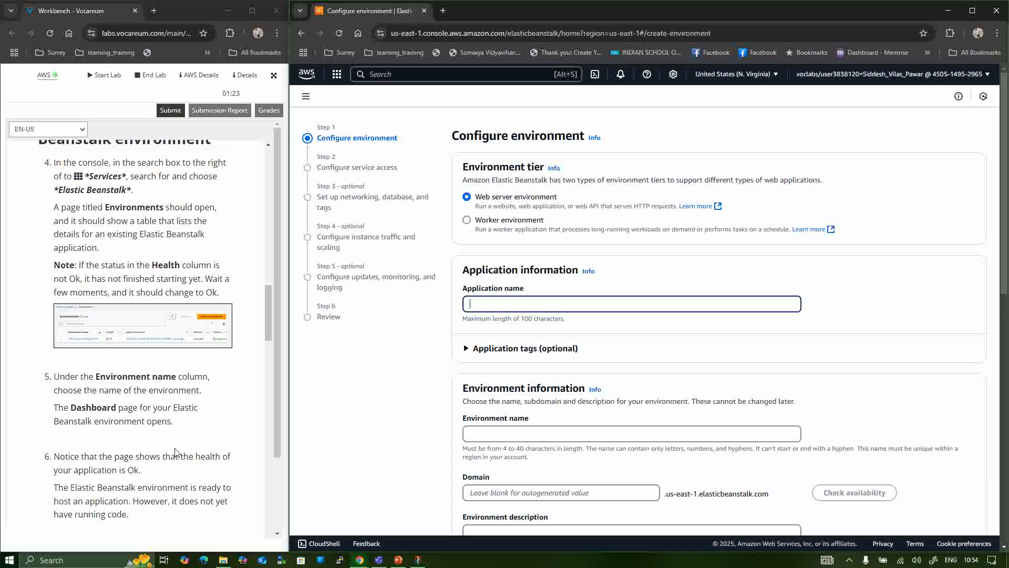
{"action": "scroll", "coordinate": [176, 452], "scroll_direction": "down", "scroll_amount": 15}
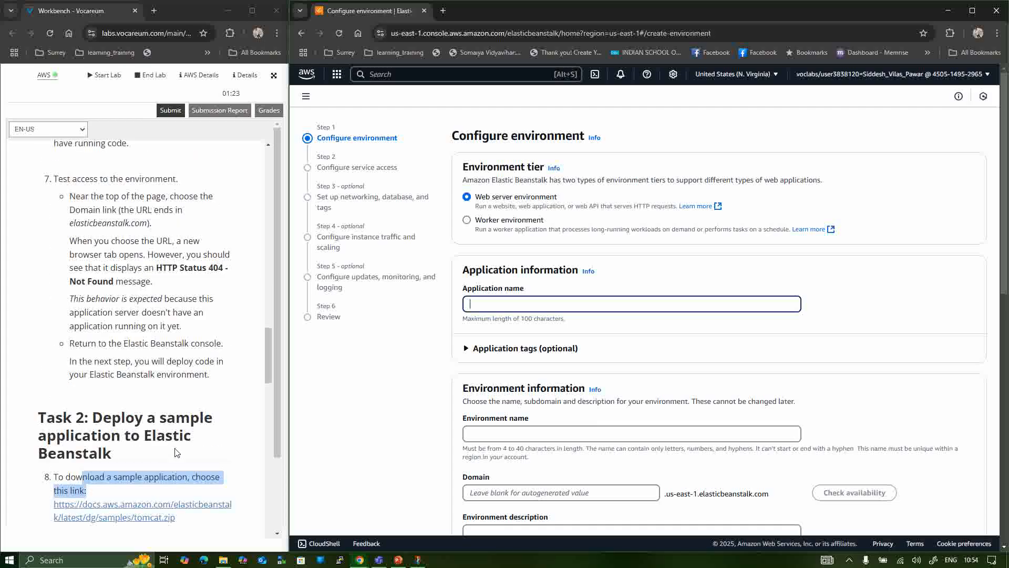
{"action": "scroll", "coordinate": [175, 452], "scroll_direction": "down", "scroll_amount": 6}
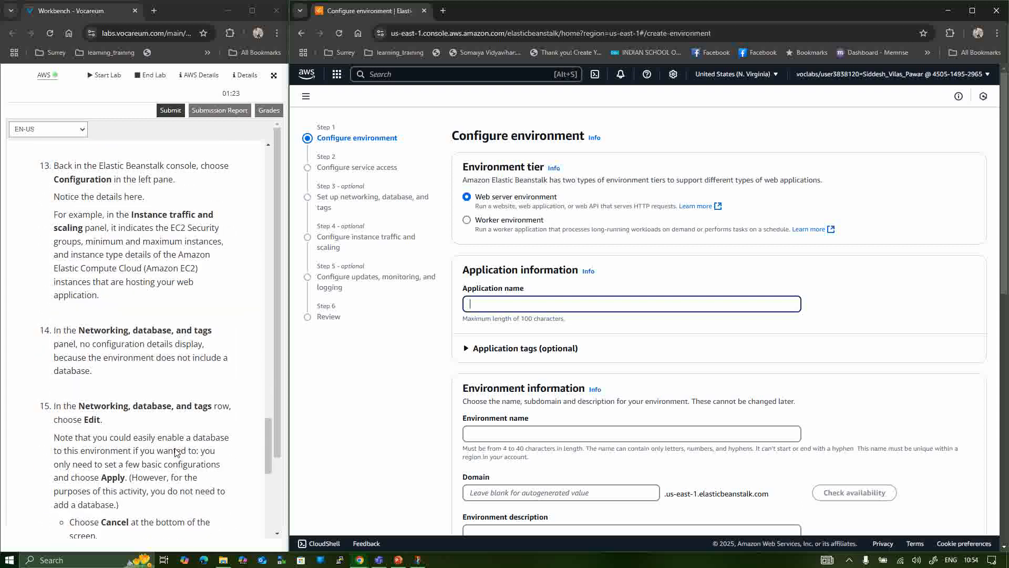
{"action": "scroll", "coordinate": [175, 452], "scroll_direction": "down", "scroll_amount": 15}
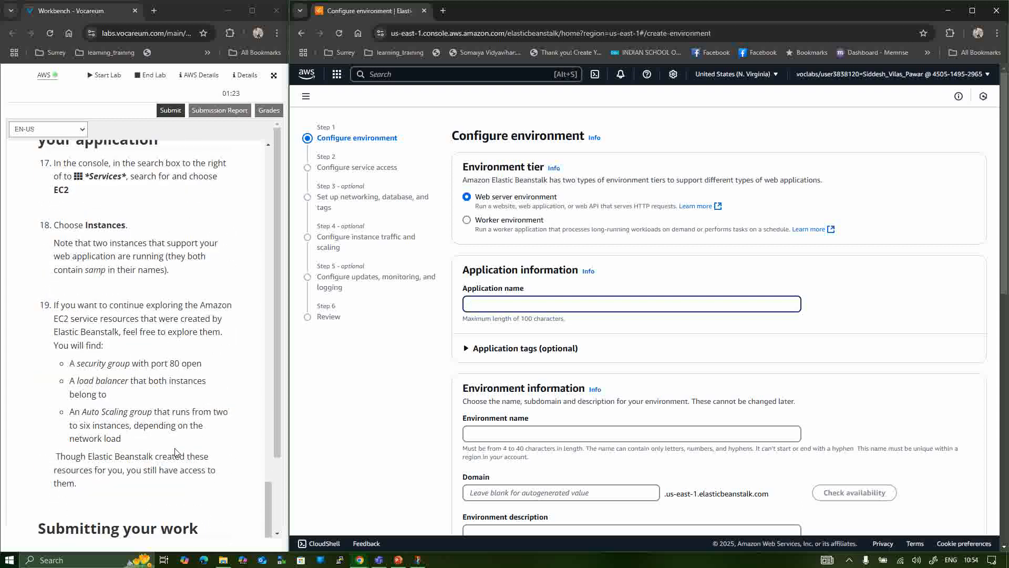
{"action": "scroll", "coordinate": [176, 453], "scroll_direction": "up", "scroll_amount": 20}
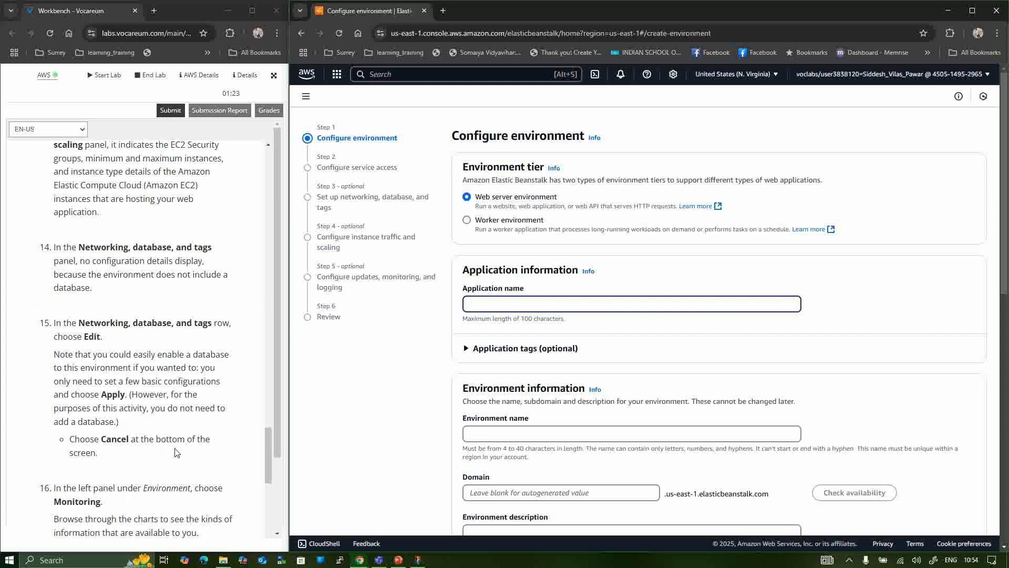
{"action": "scroll", "coordinate": [176, 452], "scroll_direction": "up", "scroll_amount": 6}
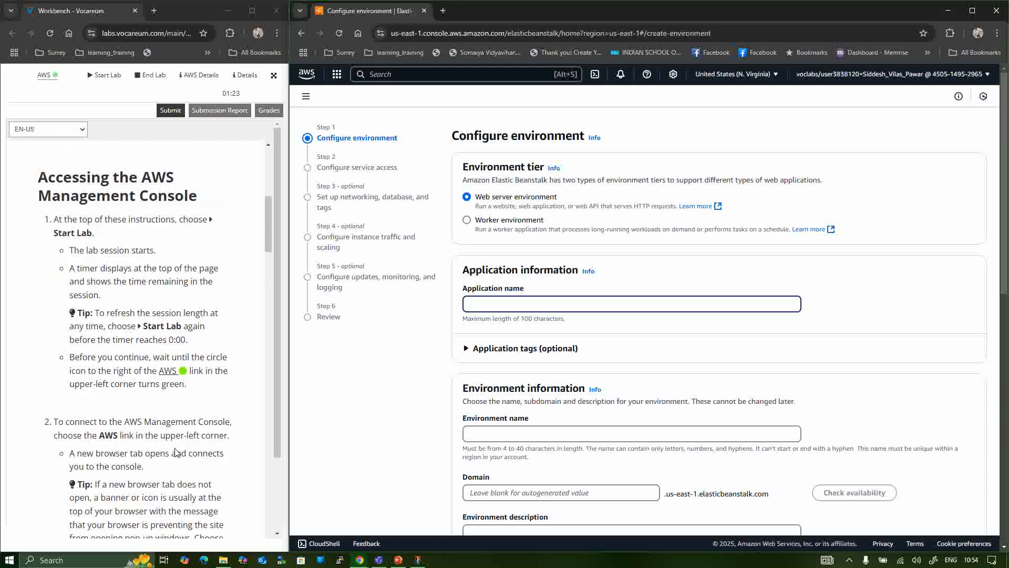
{"action": "scroll", "coordinate": [176, 452], "scroll_direction": "down", "scroll_amount": 9}
{"action": "scroll", "coordinate": [175, 452], "scroll_direction": "down", "scroll_amount": 5}
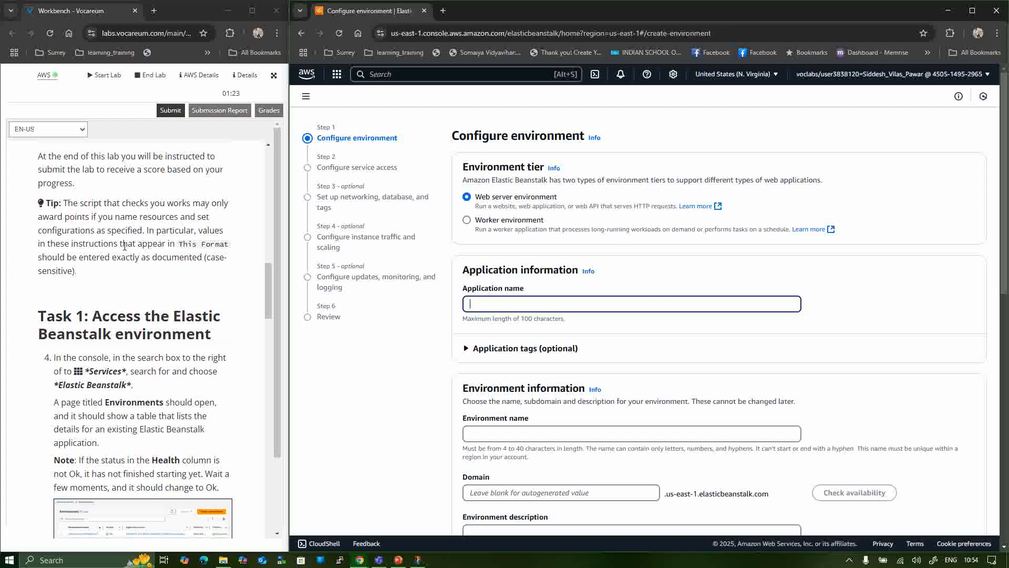
{"action": "scroll", "coordinate": [122, 246], "scroll_direction": "down", "scroll_amount": 2}
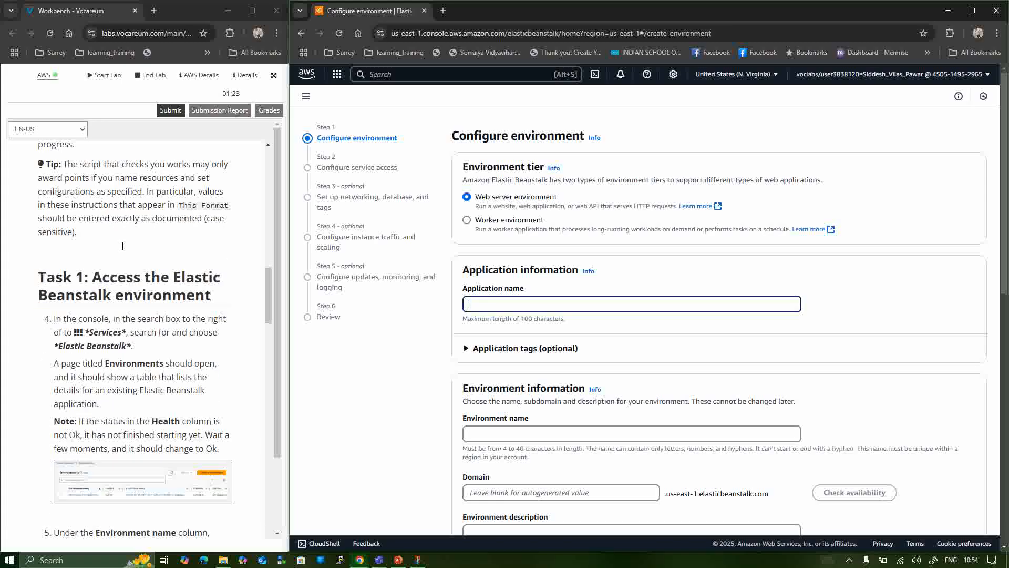
{"action": "left_click", "coordinate": [102, 446]}
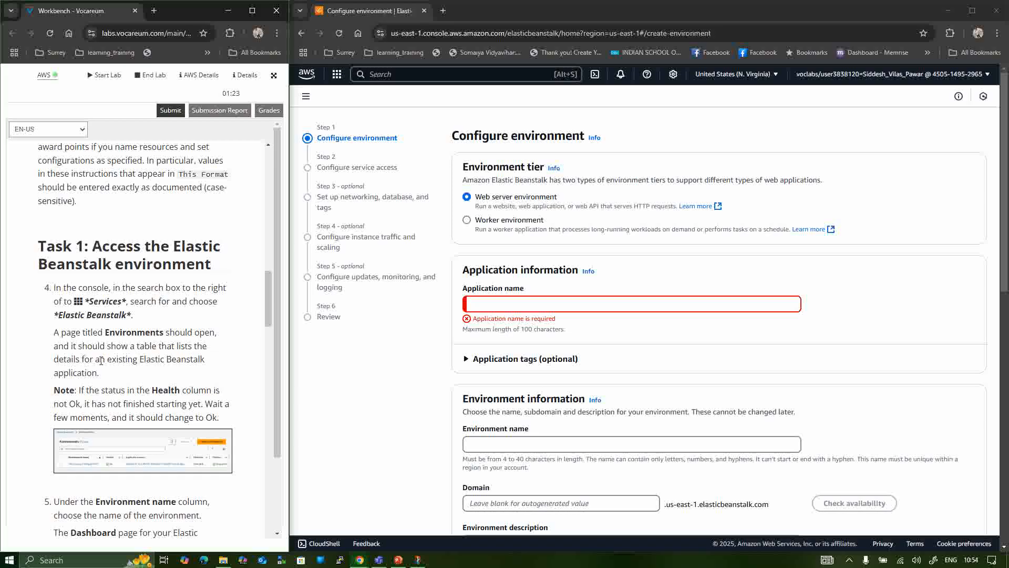
{"action": "scroll", "coordinate": [101, 361], "scroll_direction": "down", "scroll_amount": 3}
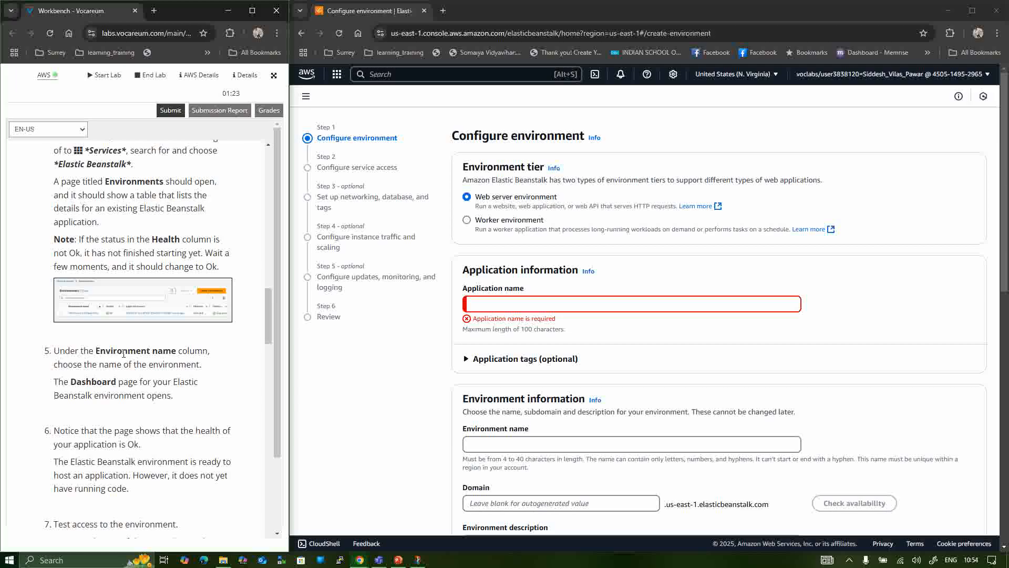
{"action": "scroll", "coordinate": [123, 353], "scroll_direction": "down", "scroll_amount": 1}
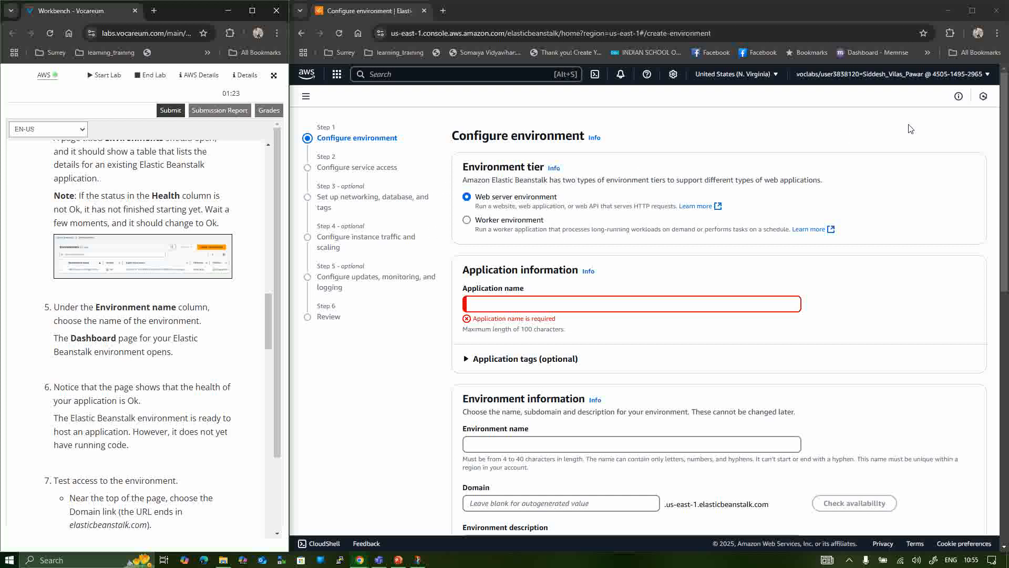
- Leave the environment creation form without saving and open the dashboard of the existing sample environment
{"action": "scroll", "coordinate": [385, 395], "scroll_direction": "down", "scroll_amount": 10}
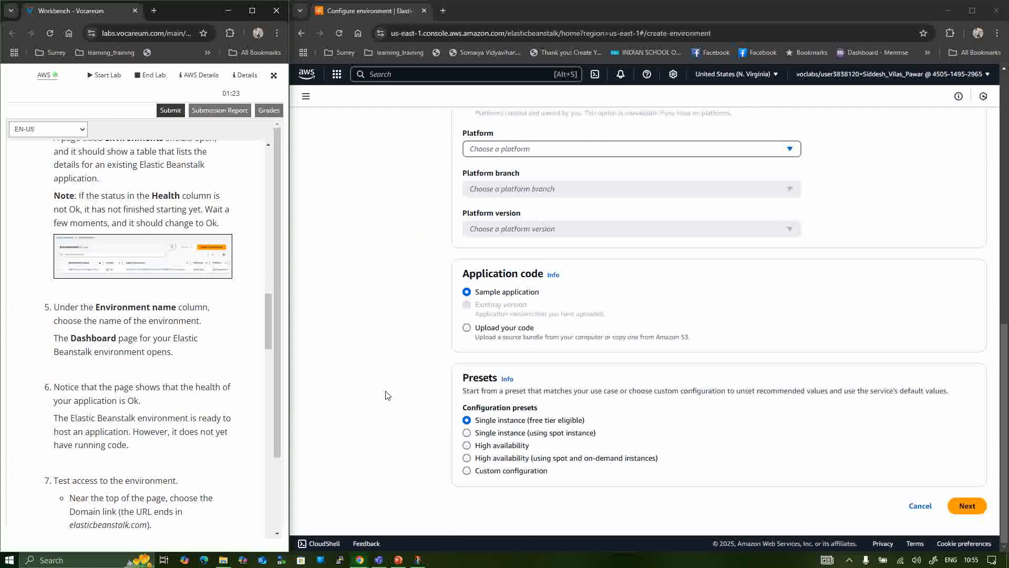
{"action": "left_click", "coordinate": [914, 507]}
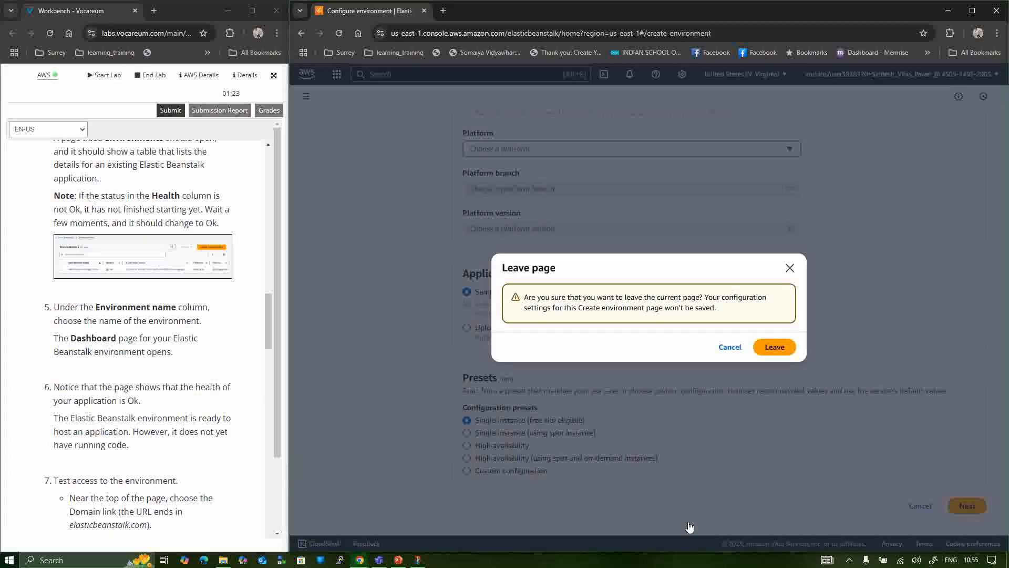
{"action": "left_click", "coordinate": [777, 349]}
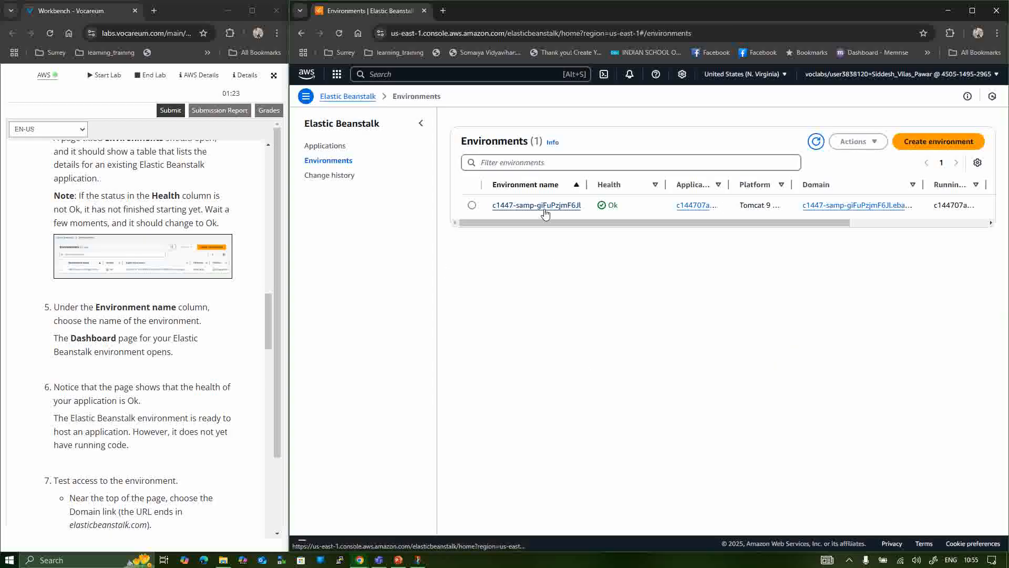
{"action": "left_click", "coordinate": [545, 213]}
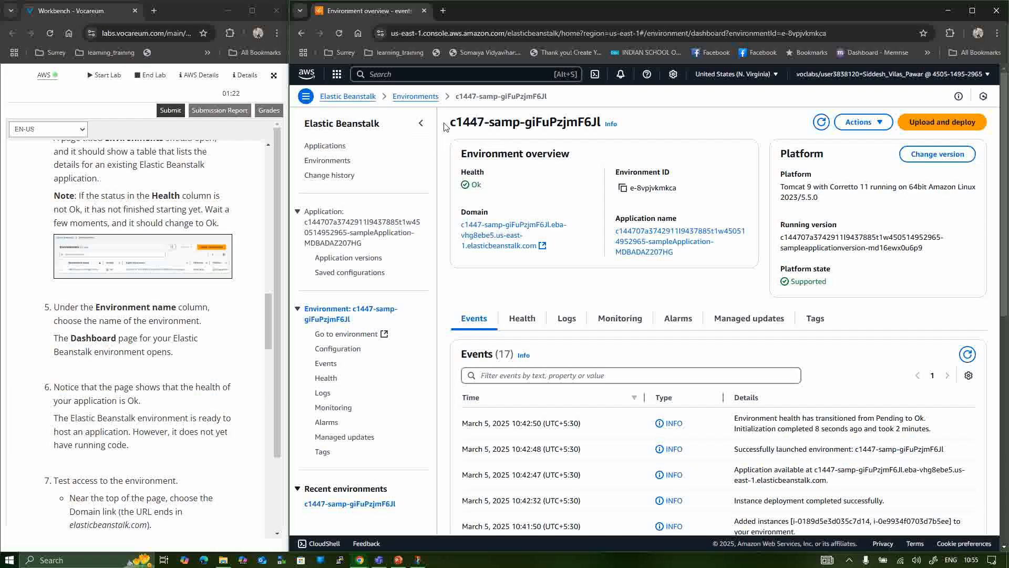
- Start creating another environment and examine the application name requirement and the optional application tags
{"action": "left_click", "coordinate": [415, 96]}
{"action": "left_click", "coordinate": [949, 141]}
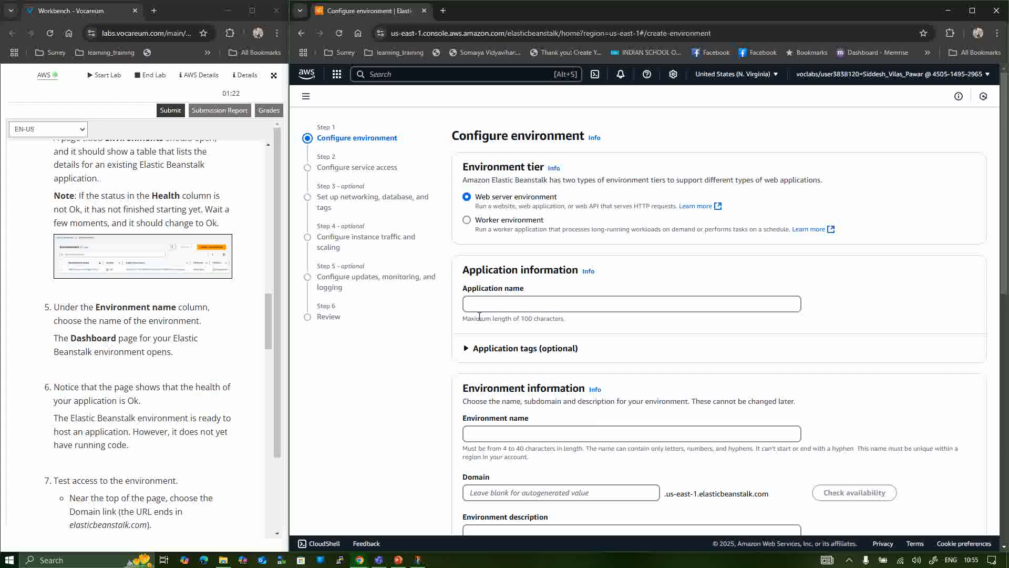
{"action": "left_click", "coordinate": [495, 300]}
{"action": "scroll", "coordinate": [494, 301], "scroll_direction": "down", "scroll_amount": 3}
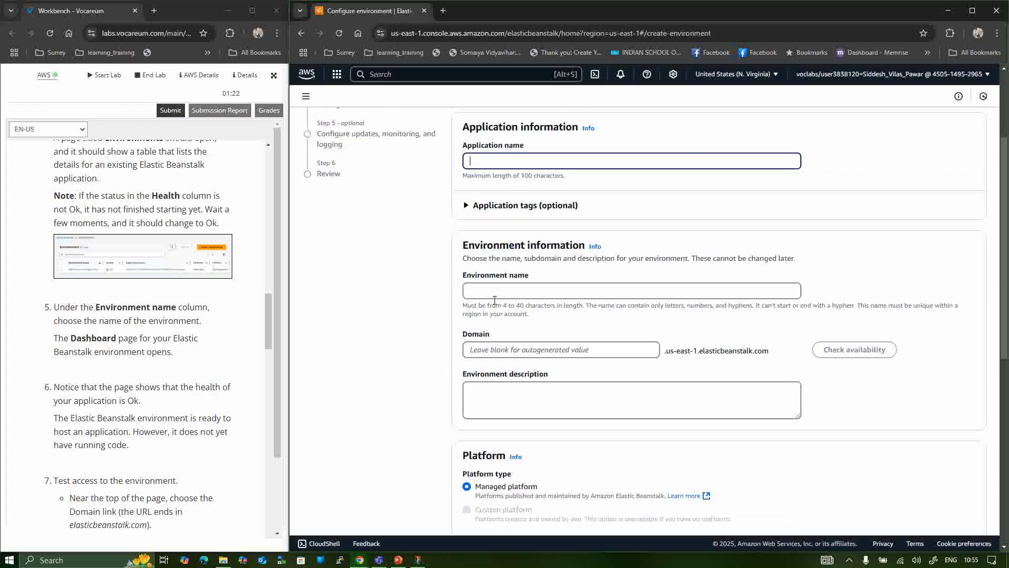
{"action": "left_click", "coordinate": [465, 209]}
{"action": "left_click", "coordinate": [467, 217]}
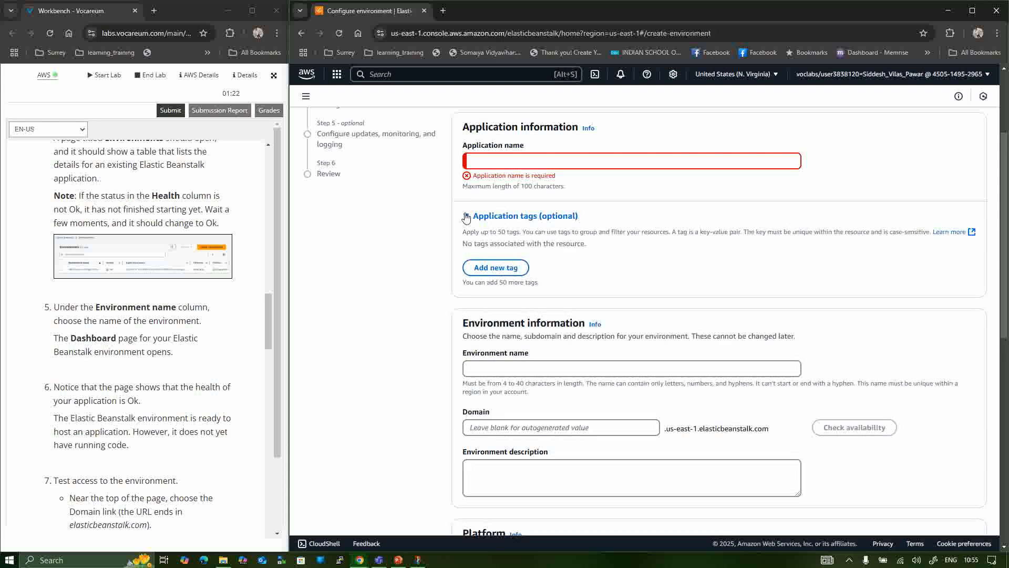
{"action": "left_click", "coordinate": [466, 217]}
- Examine the new environment's name, domain and description settings under Environment information
{"action": "left_click", "coordinate": [501, 298]}
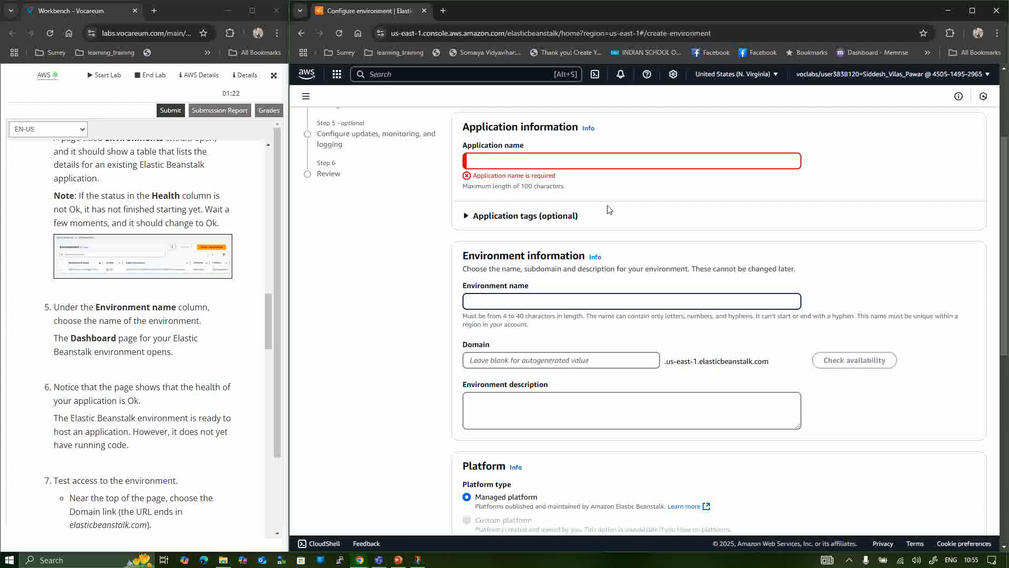
{"action": "left_click_drag", "start_coordinate": [483, 269], "coordinate": [587, 278]}
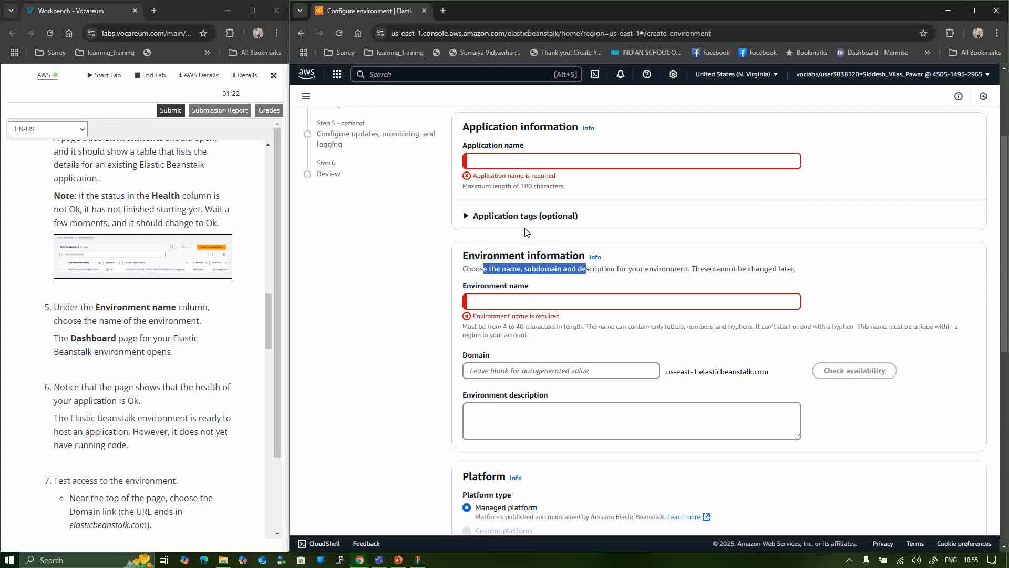
{"action": "left_click", "coordinate": [477, 272]}
{"action": "left_click_drag", "start_coordinate": [477, 272], "coordinate": [693, 270]}
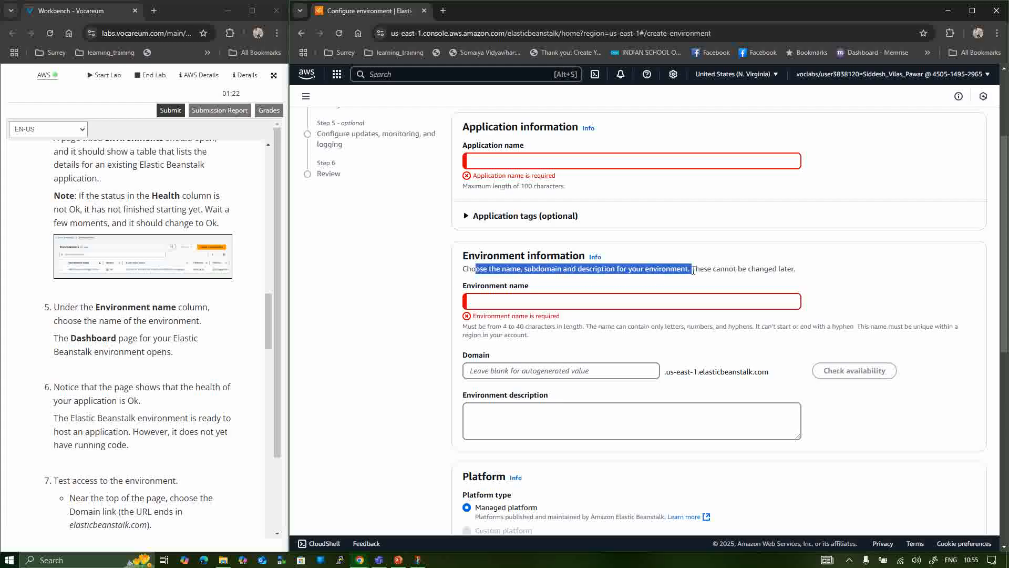
{"action": "left_click", "coordinate": [540, 297]}
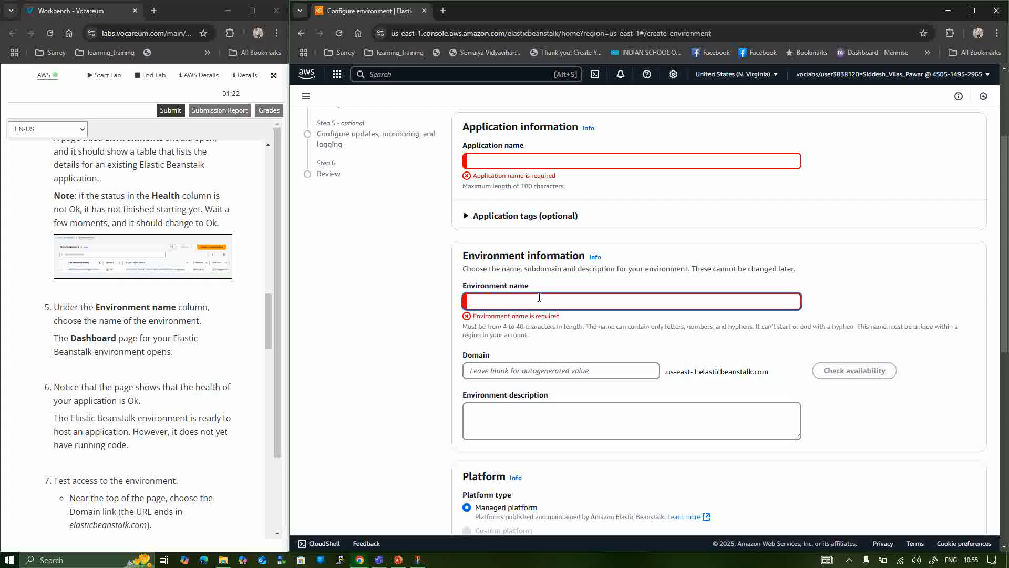
{"action": "scroll", "coordinate": [539, 297], "scroll_direction": "down", "scroll_amount": 1}
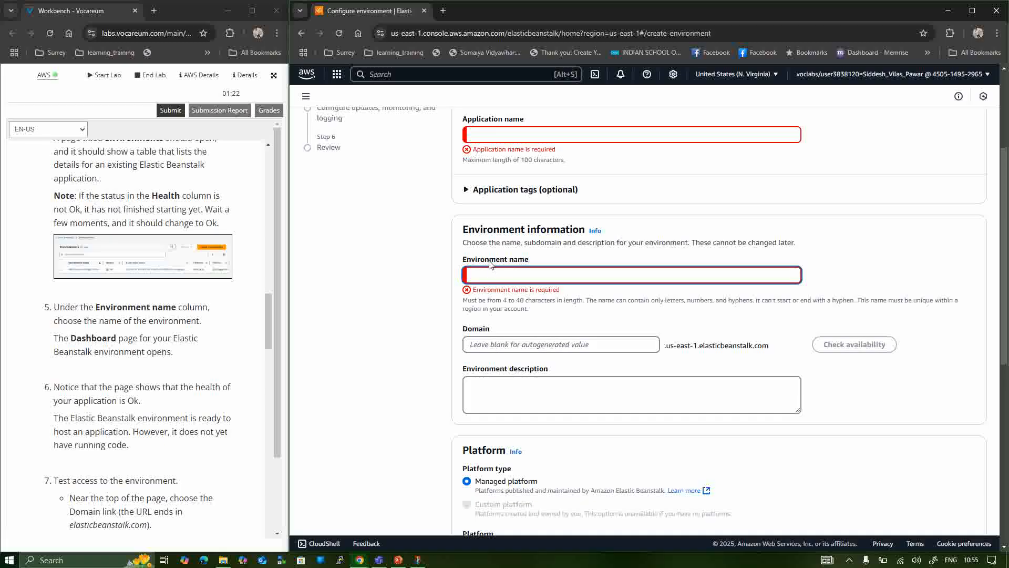
{"action": "left_click", "coordinate": [511, 344]}
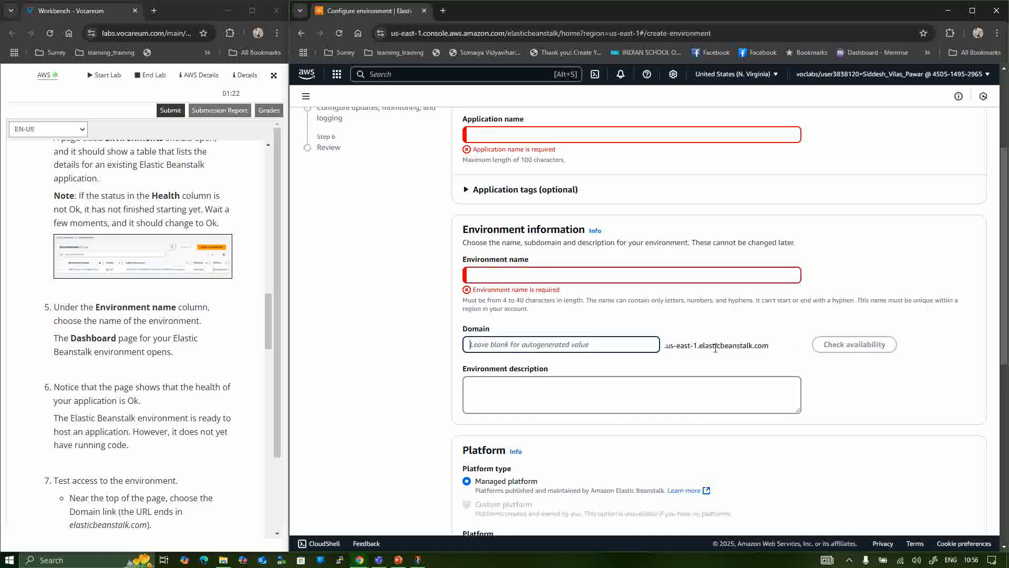
{"action": "scroll", "coordinate": [590, 347], "scroll_direction": "down", "scroll_amount": 3}
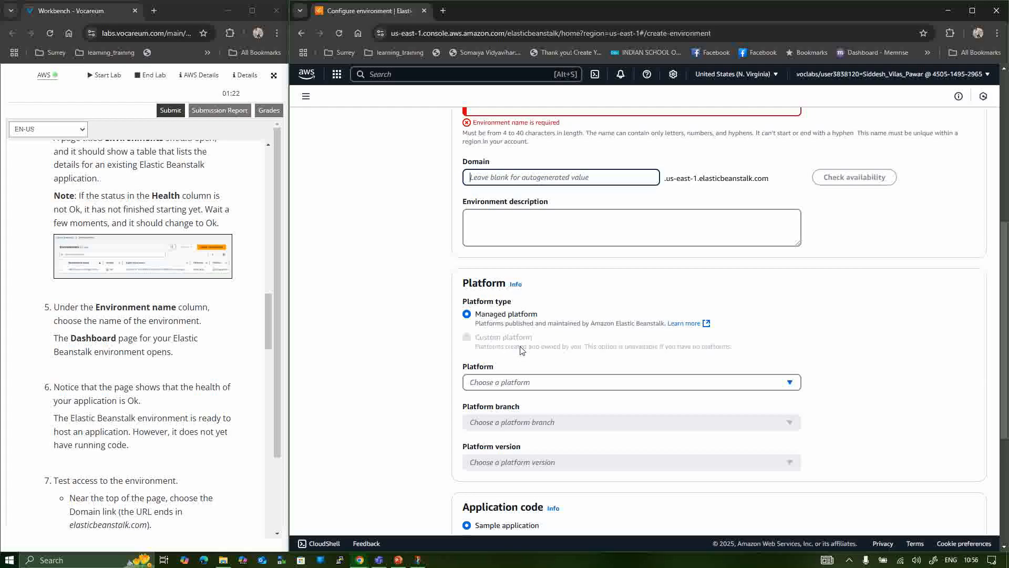
- Examine the available platforms, application code options and configuration presets for the new environment
{"action": "left_click", "coordinate": [500, 383]}
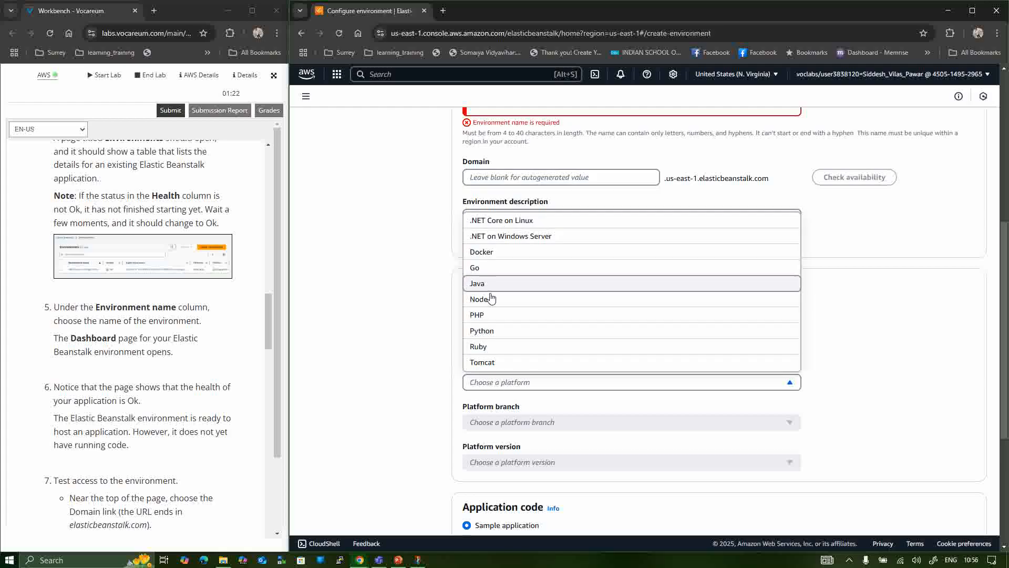
{"action": "left_click", "coordinate": [411, 315]}
{"action": "scroll", "coordinate": [410, 314], "scroll_direction": "down", "scroll_amount": 3}
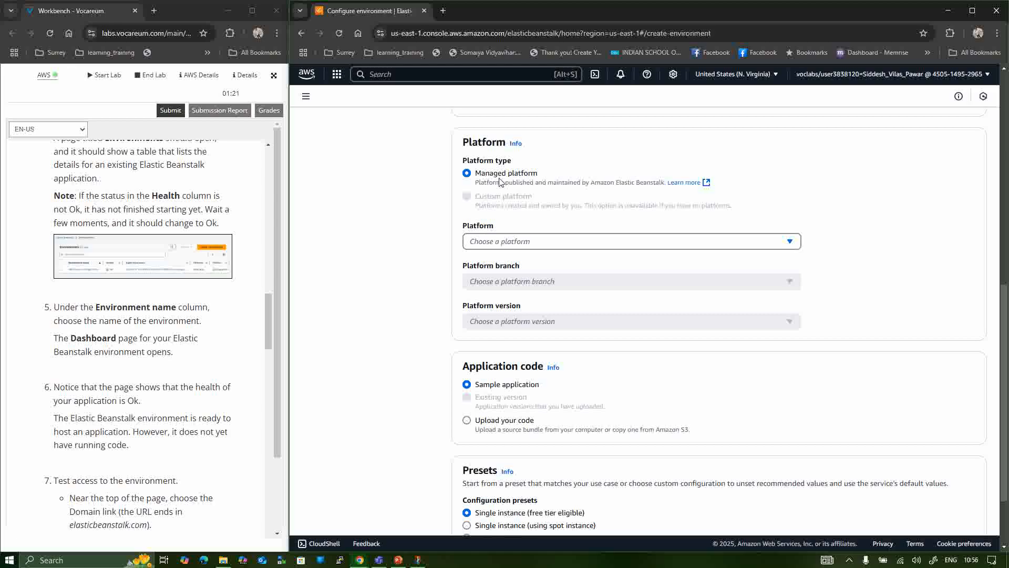
{"action": "scroll", "coordinate": [426, 258], "scroll_direction": "down", "scroll_amount": 2}
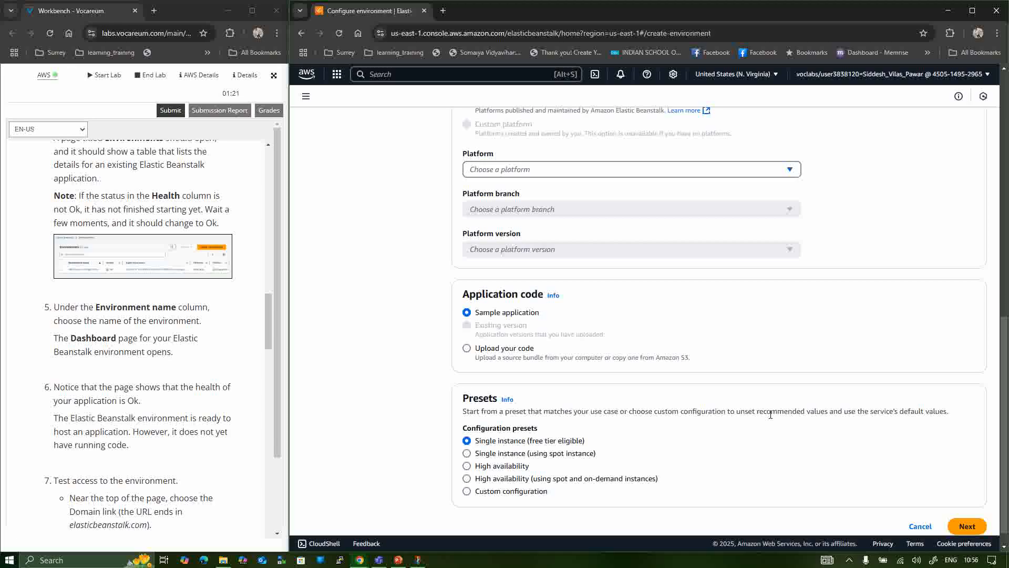
{"action": "scroll", "coordinate": [771, 415], "scroll_direction": "down", "scroll_amount": 1}
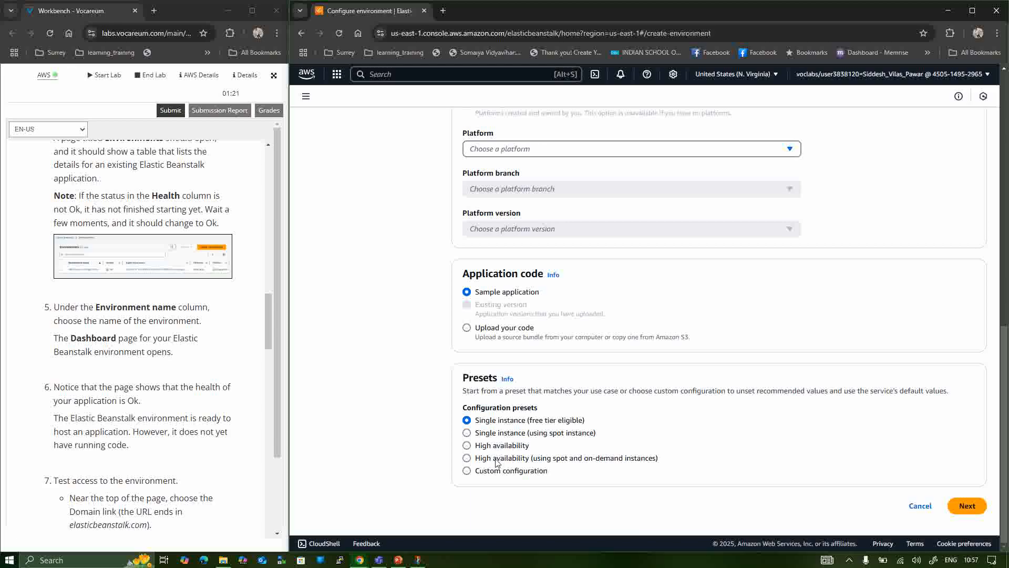
{"action": "scroll", "coordinate": [737, 401], "scroll_direction": "up", "scroll_amount": 15}
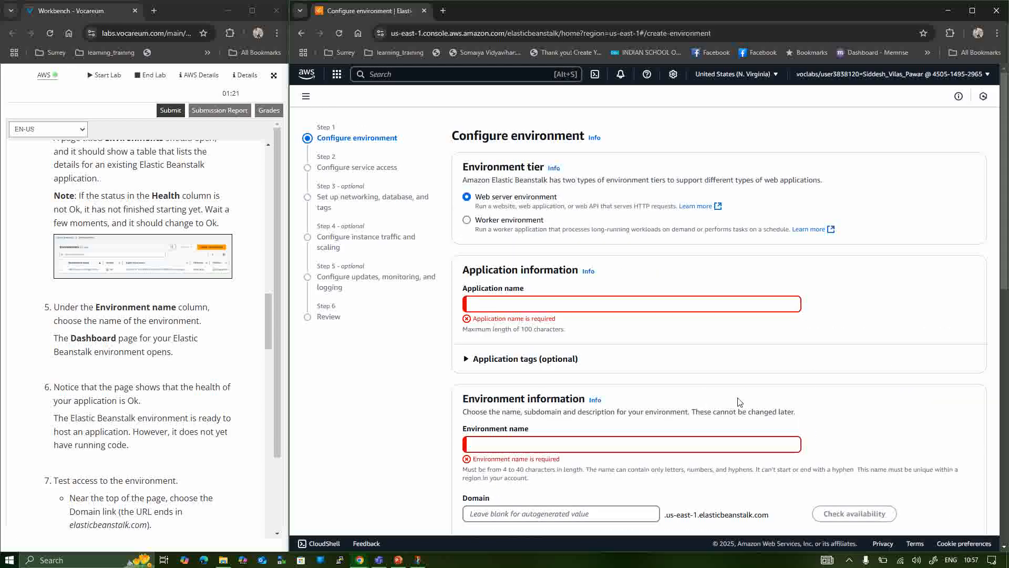
{"action": "scroll", "coordinate": [724, 254], "scroll_direction": "down", "scroll_amount": 15}
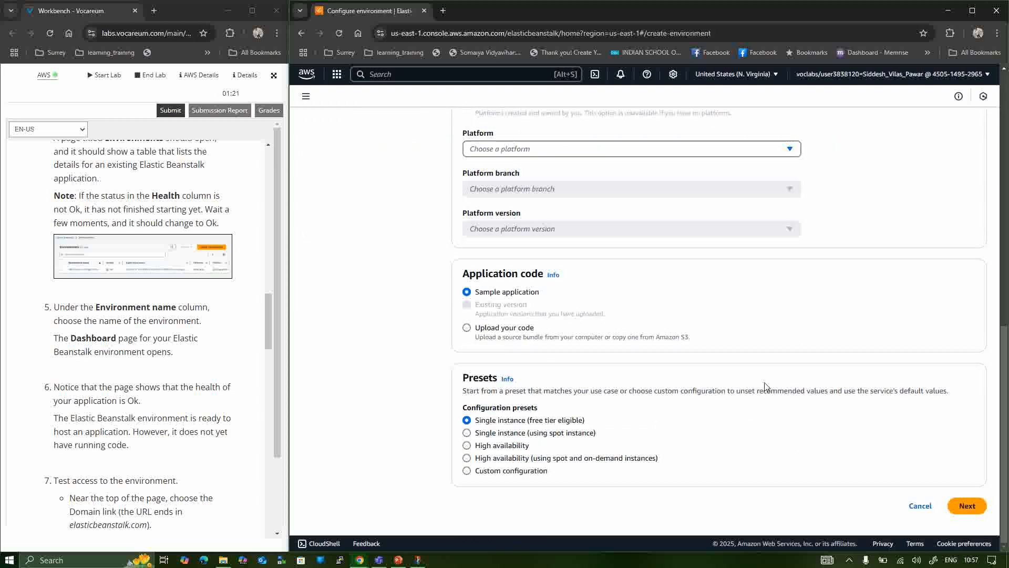
- Abandon the new environment's configuration without saving and open the dashboard of the existing sample environment
{"action": "left_click", "coordinate": [921, 507]}
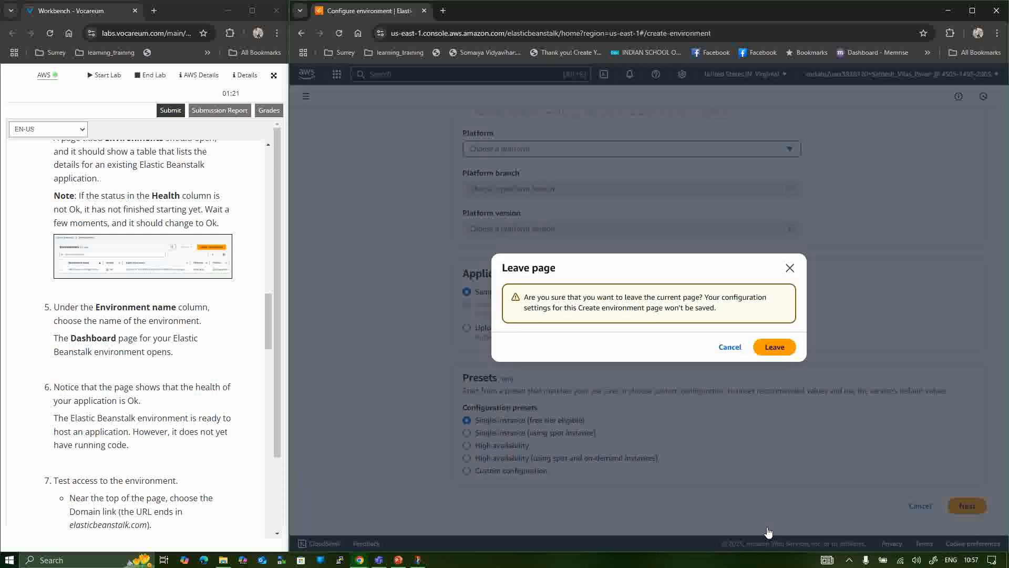
{"action": "left_click", "coordinate": [769, 348]}
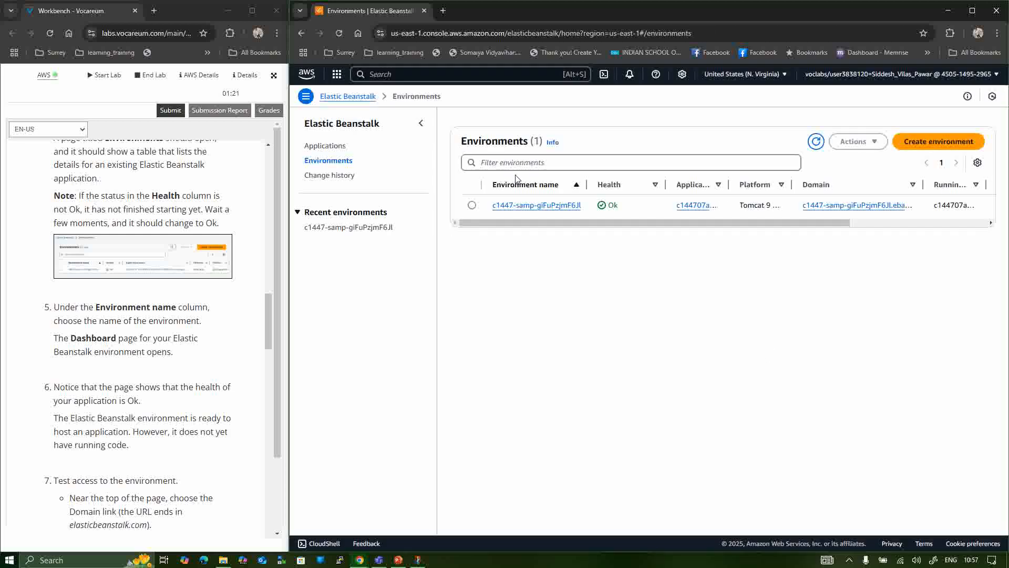
{"action": "left_click", "coordinate": [516, 206]}
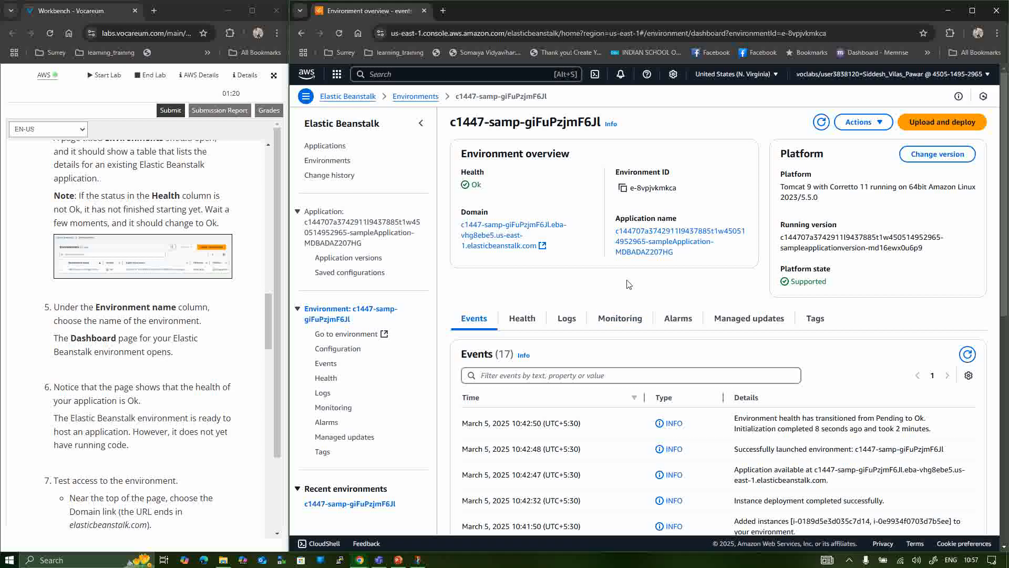
- Examine the sample environment's overall and instance health, along with its application name and platform
{"action": "left_click", "coordinate": [529, 320]}
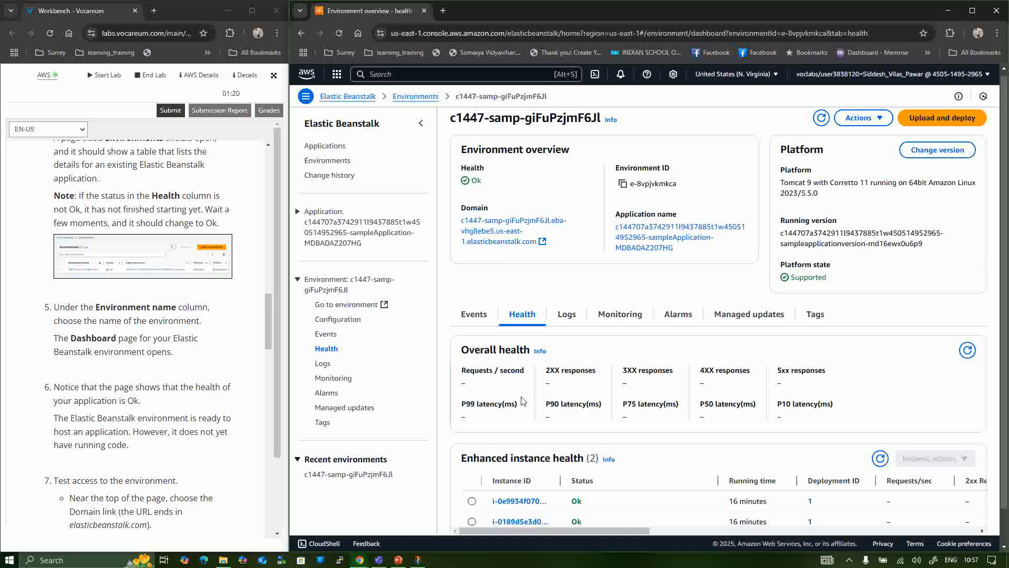
{"action": "scroll", "coordinate": [524, 402], "scroll_direction": "down", "scroll_amount": 1}
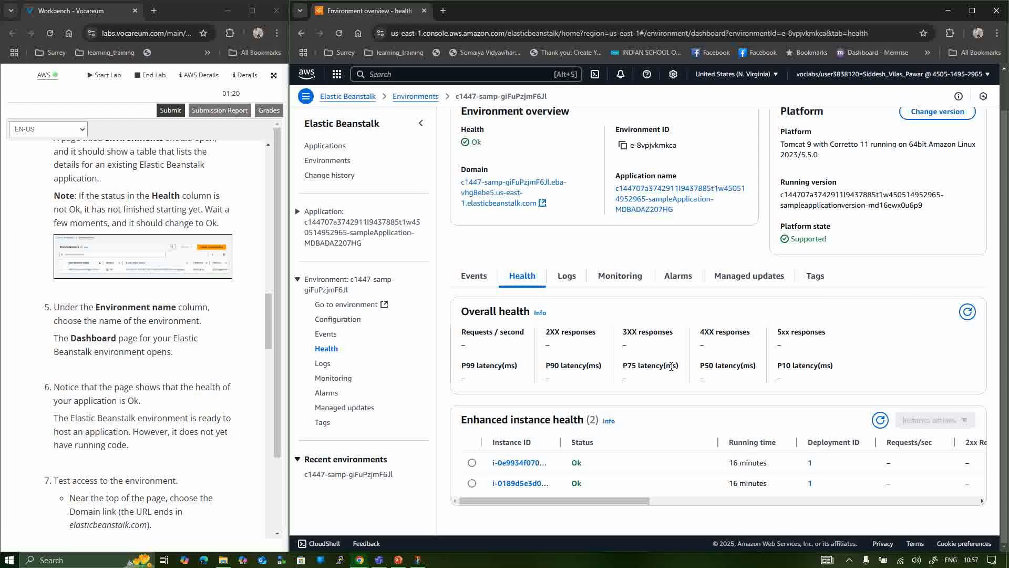
{"action": "scroll", "coordinate": [672, 367], "scroll_direction": "up", "scroll_amount": 1}
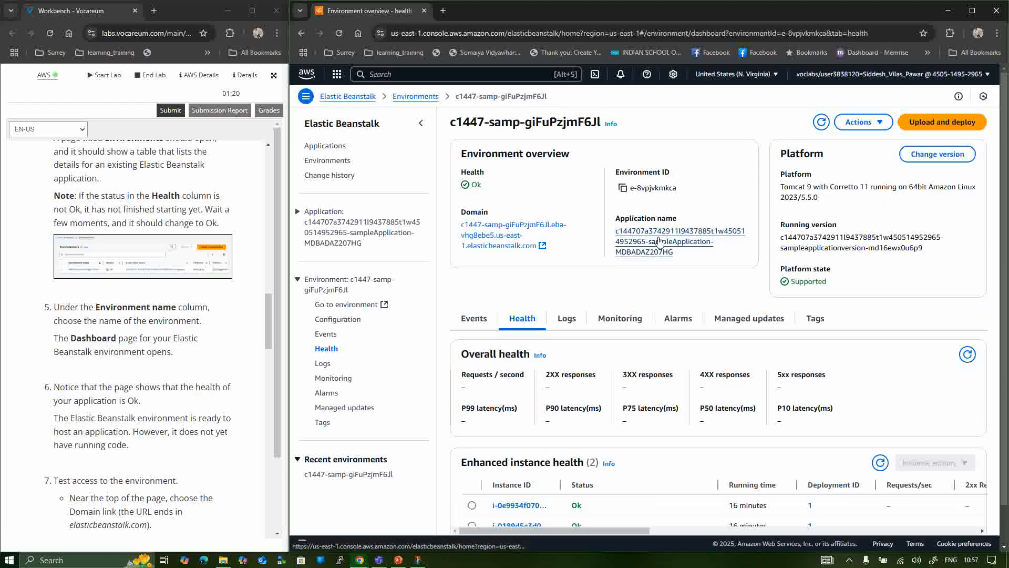
{"action": "left_click_drag", "start_coordinate": [685, 260], "coordinate": [618, 236]}
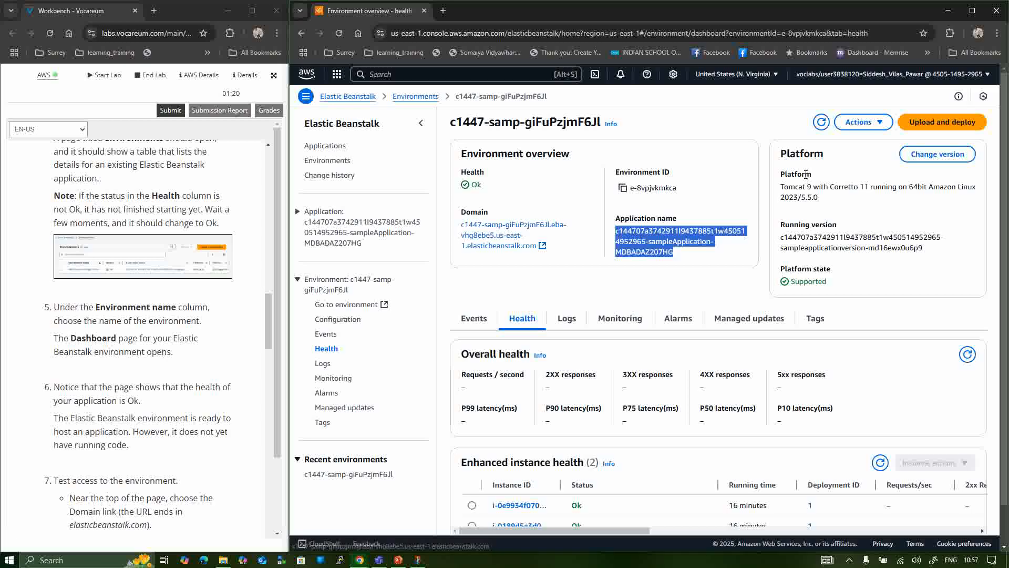
{"action": "left_click_drag", "start_coordinate": [783, 184], "coordinate": [866, 187]}
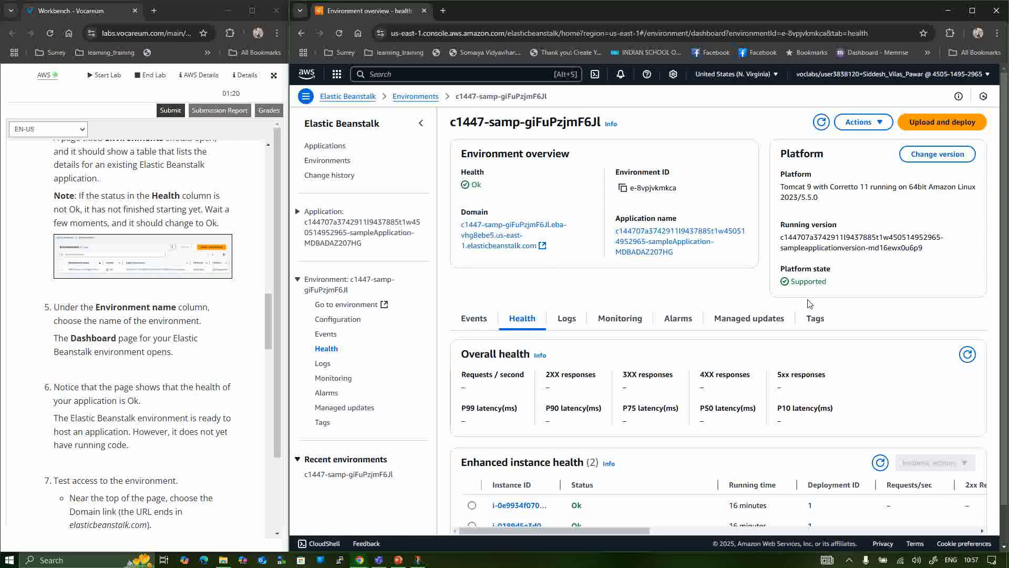
- Review the sample environment's latest event, its alarms and its tags, including the environment ID tag
{"action": "left_click", "coordinate": [572, 323]}
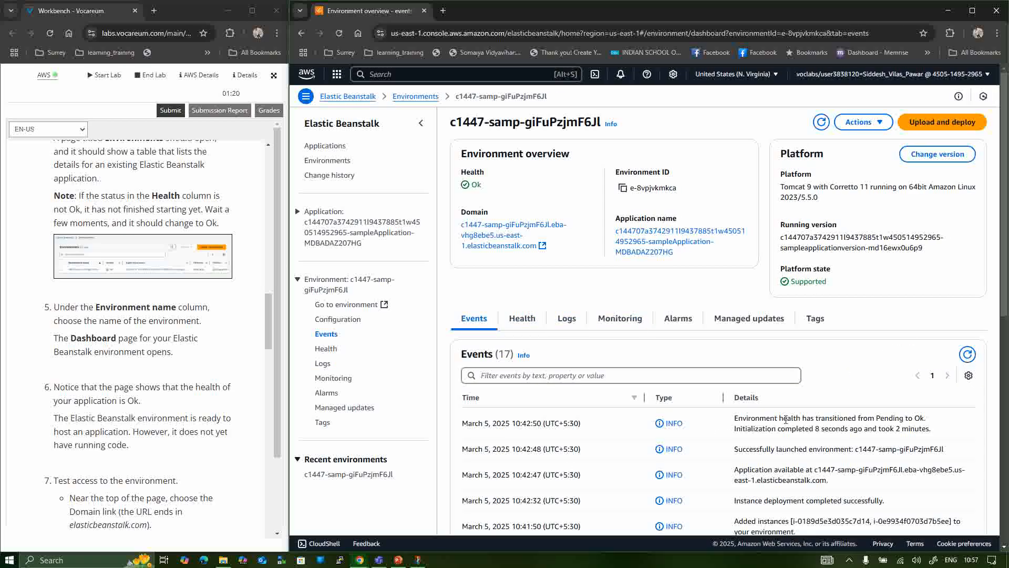
{"action": "left_click_drag", "start_coordinate": [876, 417], "coordinate": [912, 431]}
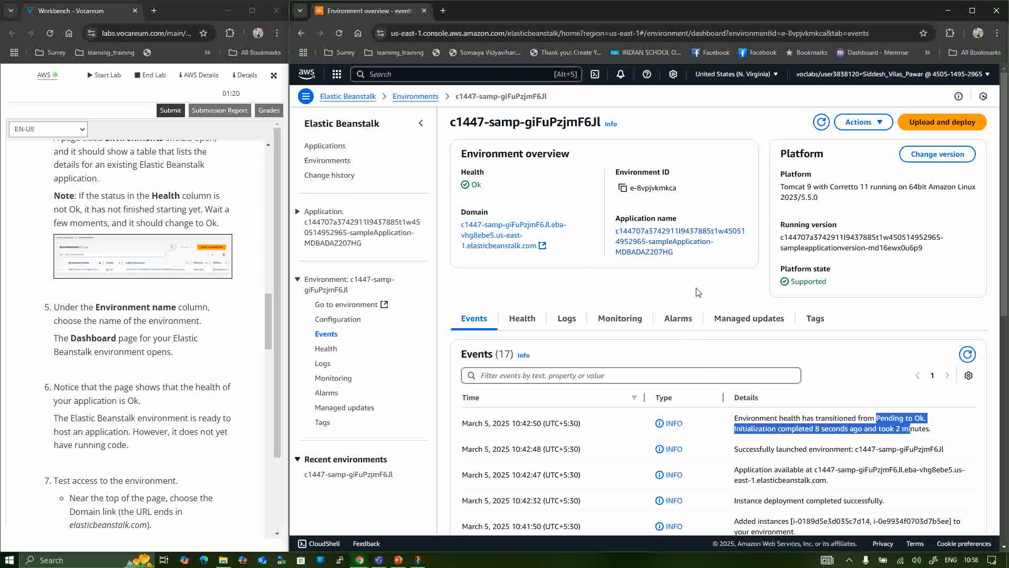
{"action": "left_click", "coordinate": [695, 319]}
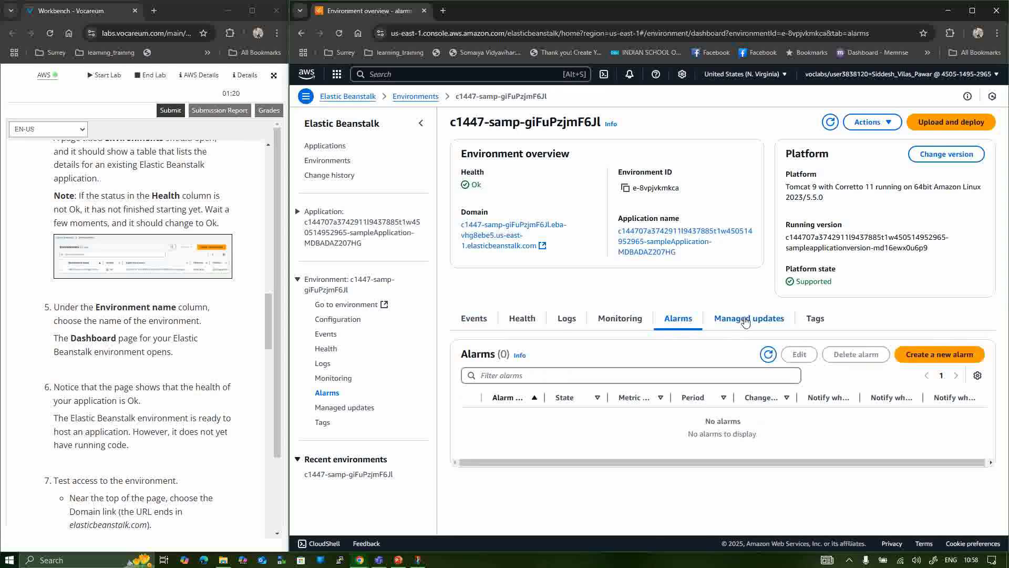
{"action": "left_click", "coordinate": [812, 322]}
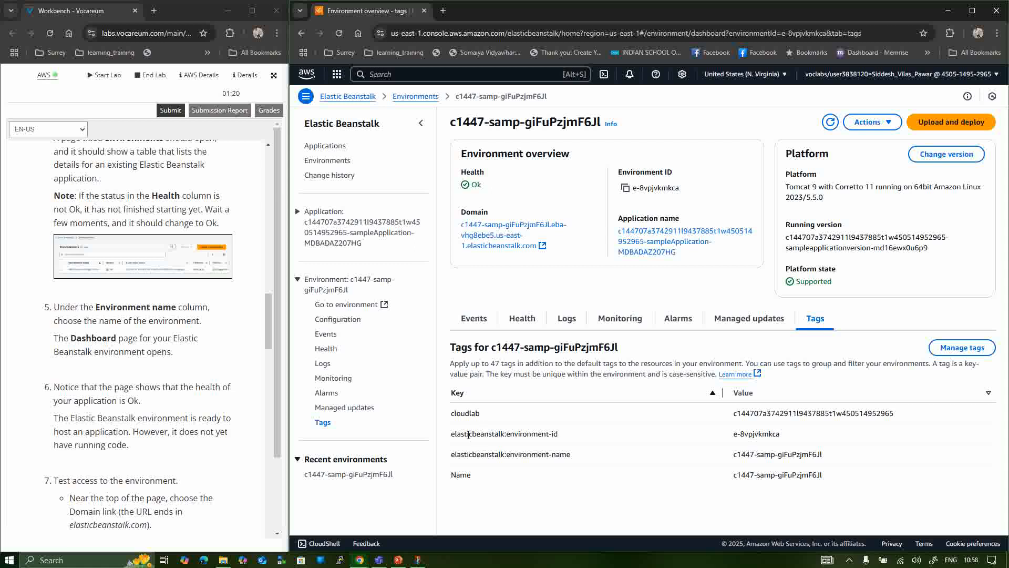
{"action": "double_click", "coordinate": [750, 437]}
{"action": "left_click", "coordinate": [598, 504]}
- Test access to the environment through its domain link in a new tab, and compare the response with lab instruction 7
{"action": "scroll", "coordinate": [77, 401], "scroll_direction": "down", "scroll_amount": 3}
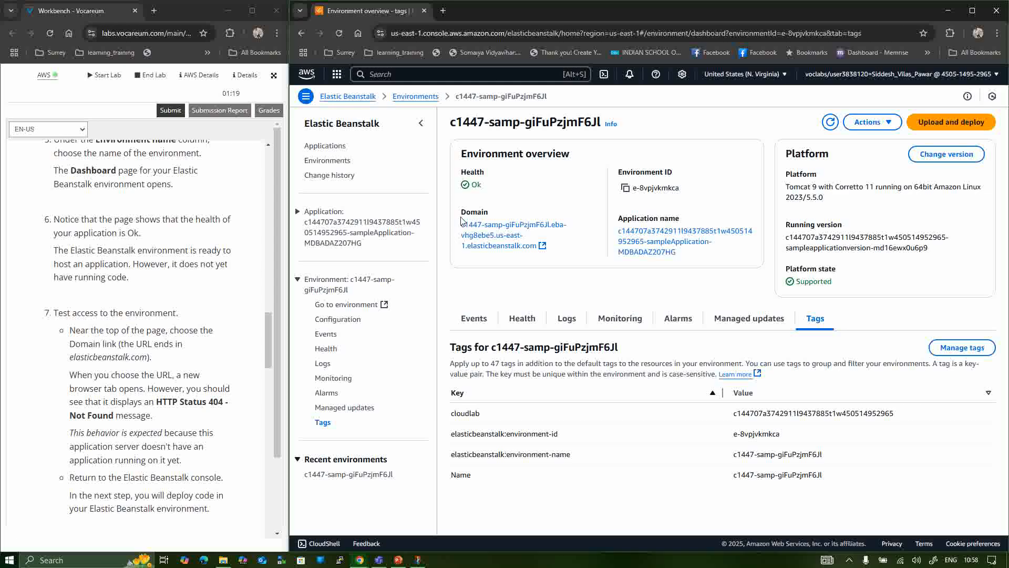
{"action": "right_click", "coordinate": [486, 236]}
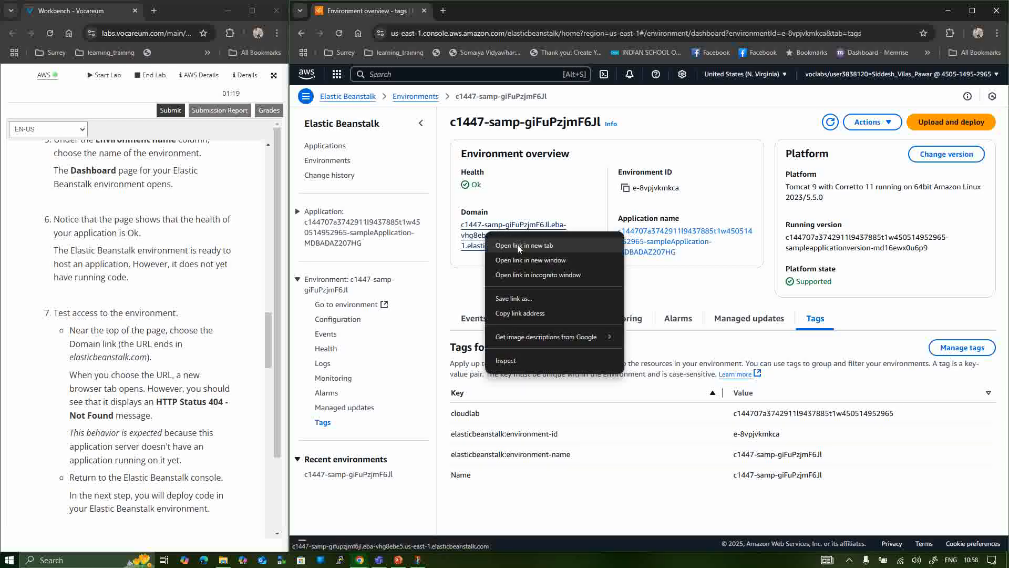
{"action": "left_click", "coordinate": [505, 244]}
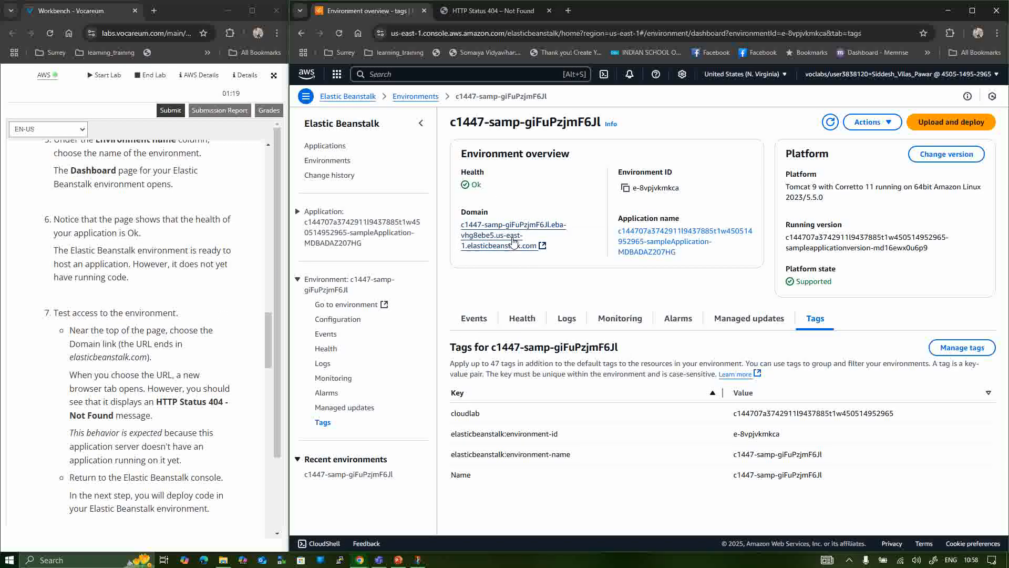
{"action": "left_click", "coordinate": [500, 13]}
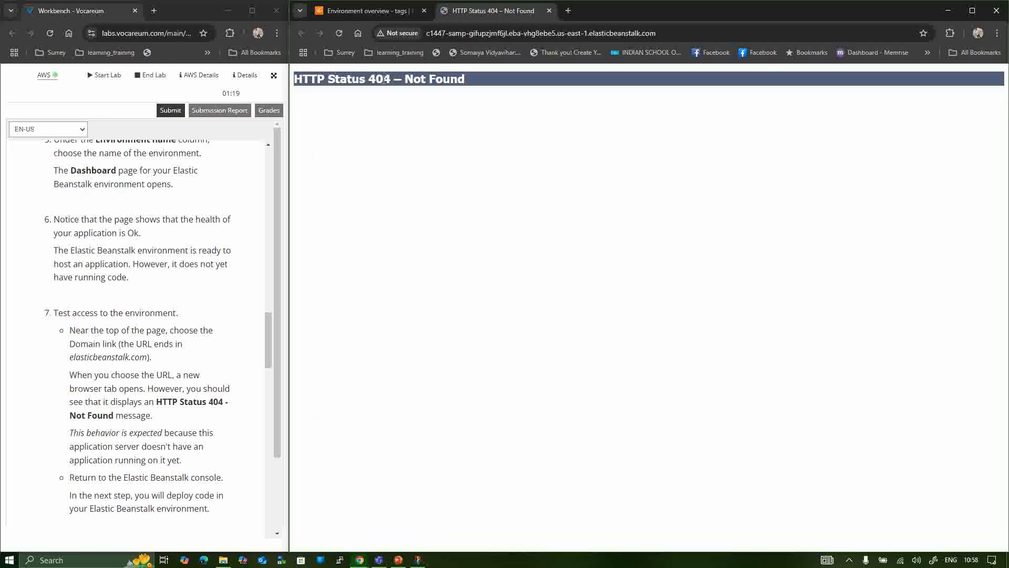
{"action": "left_click", "coordinate": [377, 14]}
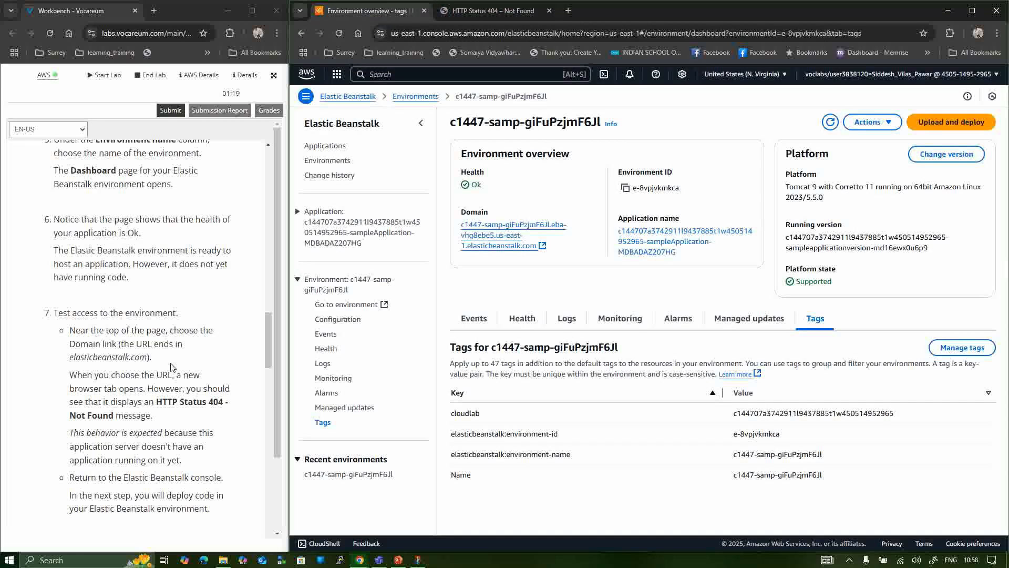
{"action": "scroll", "coordinate": [169, 369], "scroll_direction": "down", "scroll_amount": 3}
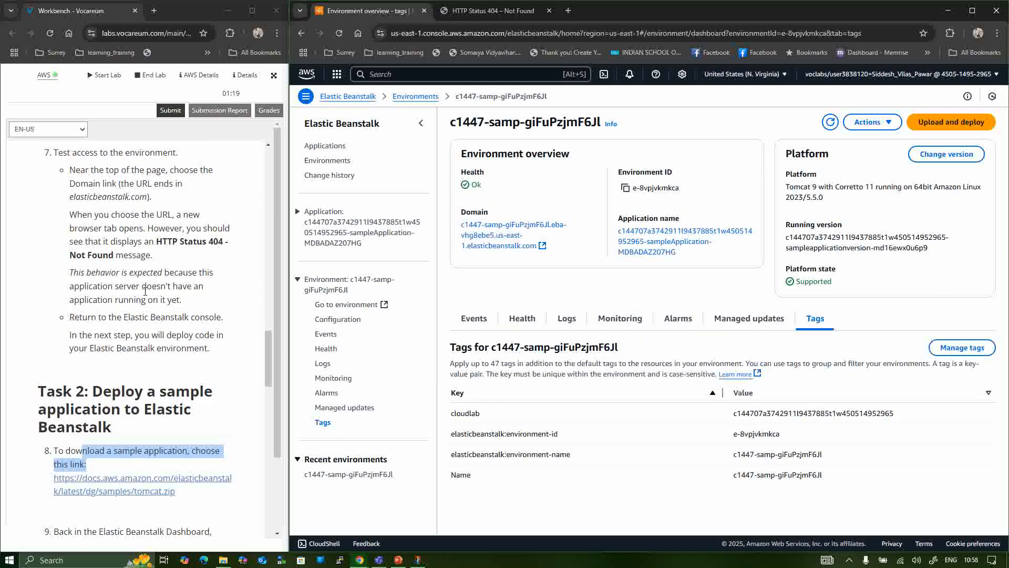
{"action": "double_click", "coordinate": [109, 297]}
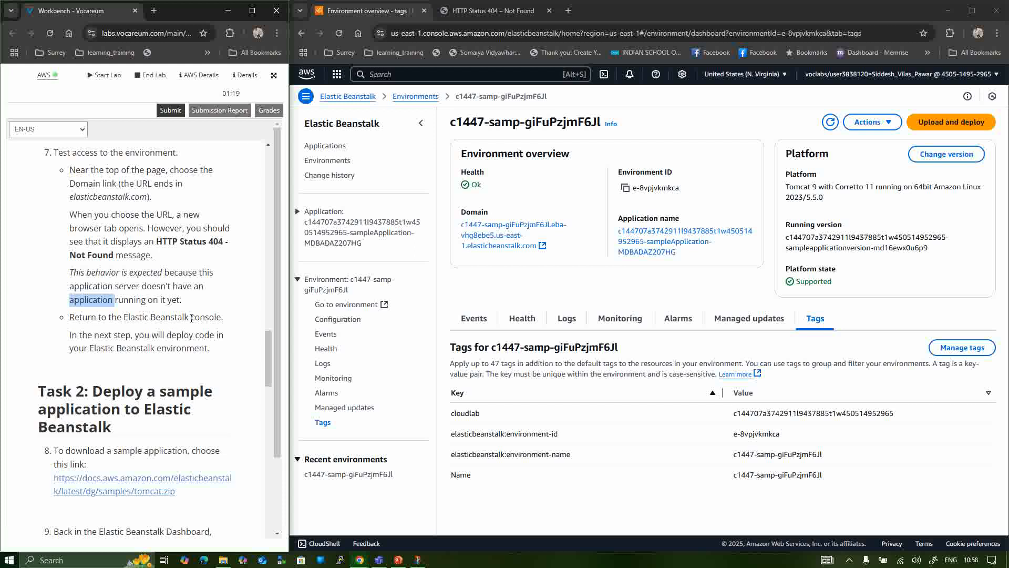
- Download the sample application tomcat.zip from the link in lab instruction 8, and read the deployment instructions that follow
{"action": "scroll", "coordinate": [192, 318], "scroll_direction": "down", "scroll_amount": 2}
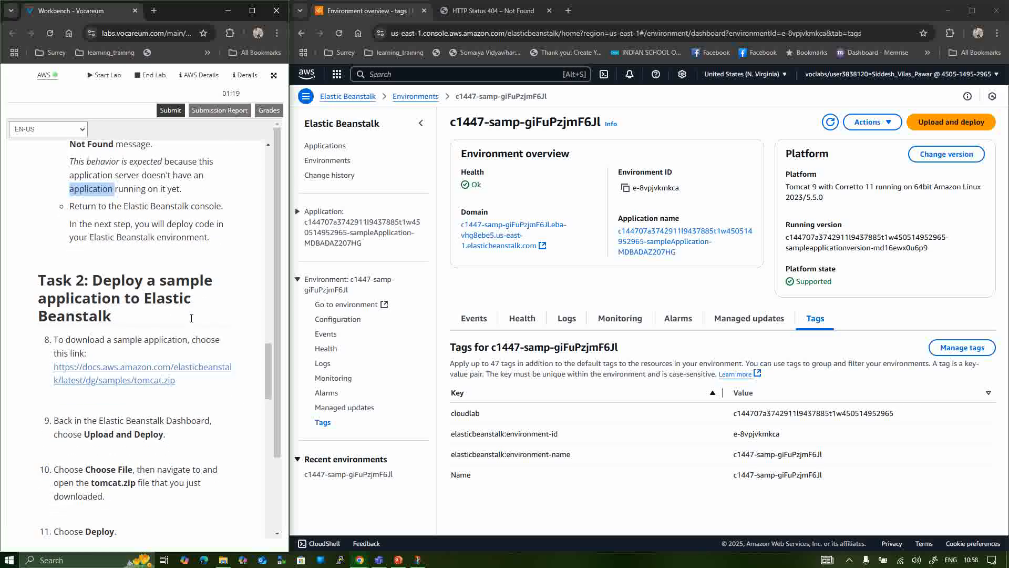
{"action": "scroll", "coordinate": [191, 318], "scroll_direction": "down", "scroll_amount": 1}
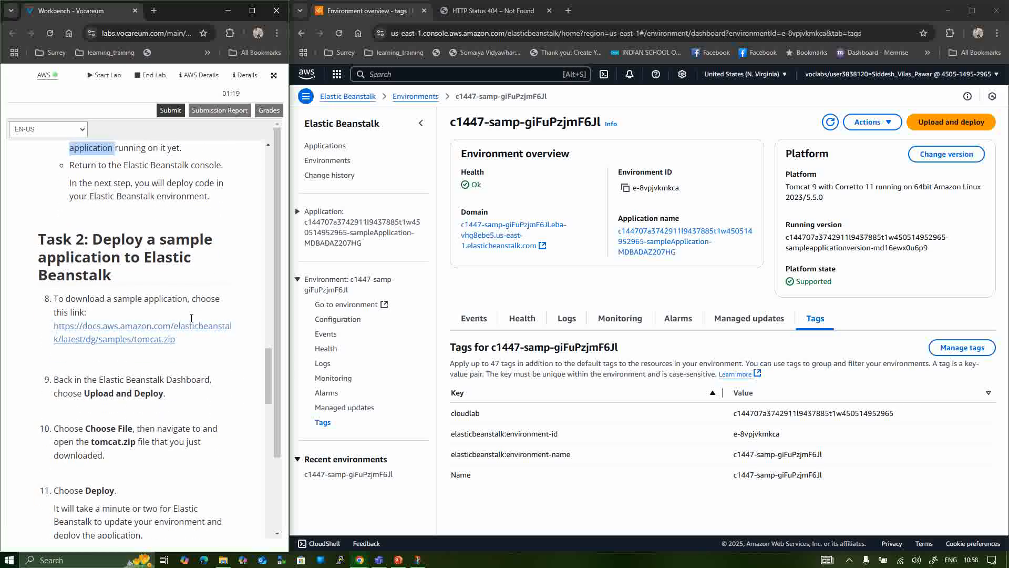
{"action": "left_click", "coordinate": [151, 335]}
{"action": "scroll", "coordinate": [164, 207], "scroll_direction": "down", "scroll_amount": 2}
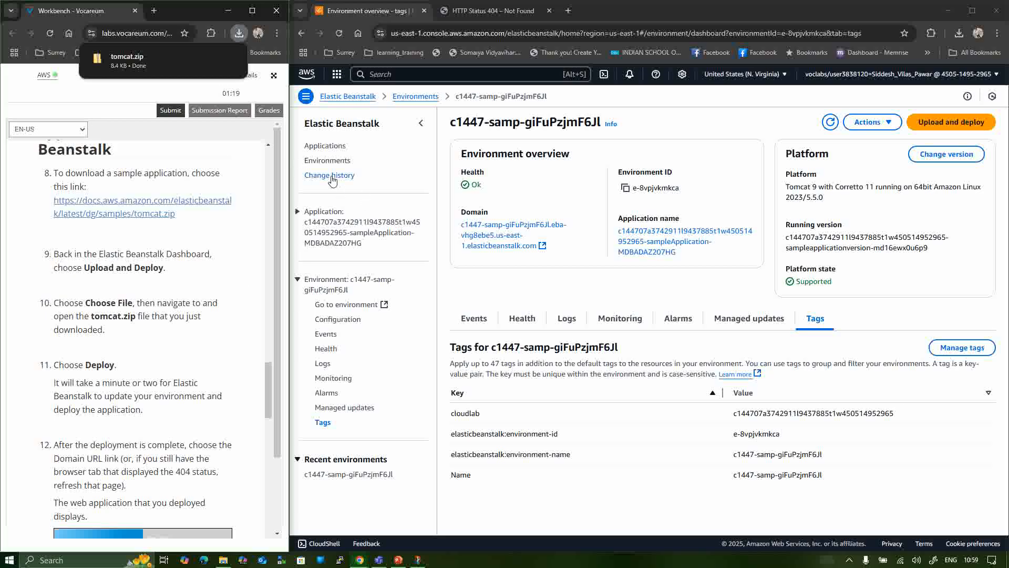
- Go back to the environments list, review the actions available for the sample environment, and reopen its dashboard
{"action": "left_click", "coordinate": [343, 129]}
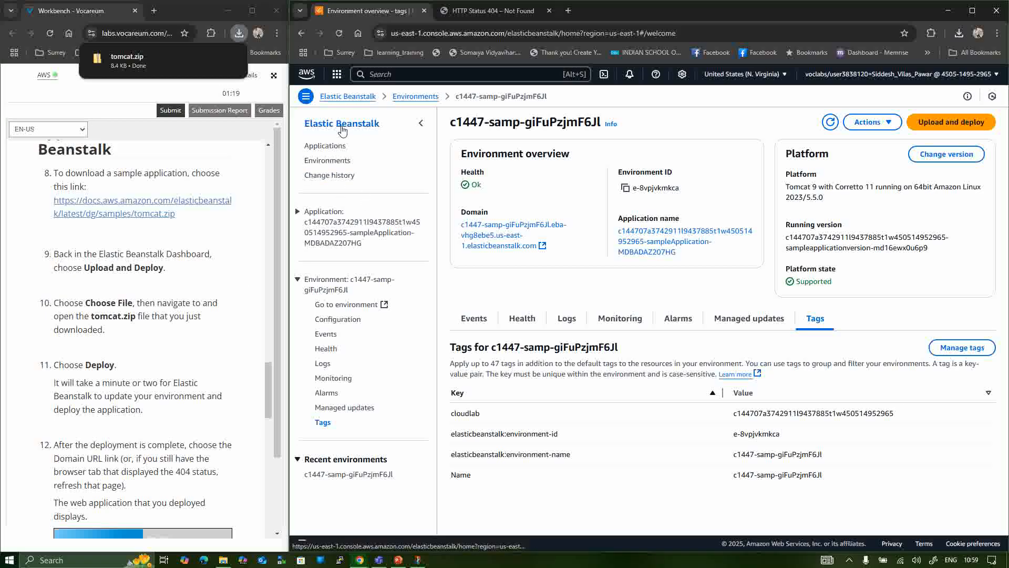
{"action": "left_click", "coordinate": [301, 33]}
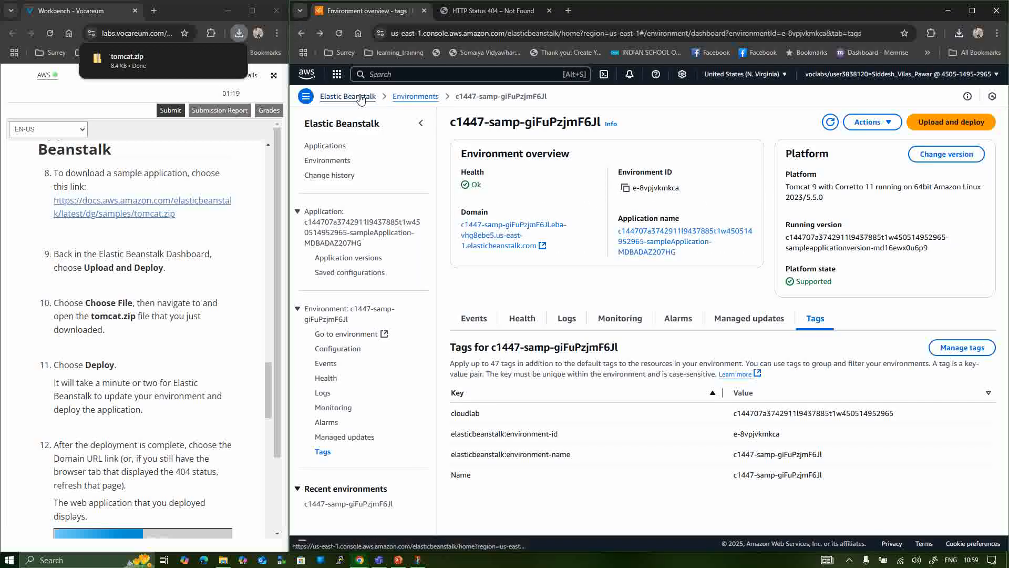
{"action": "left_click", "coordinate": [360, 99]}
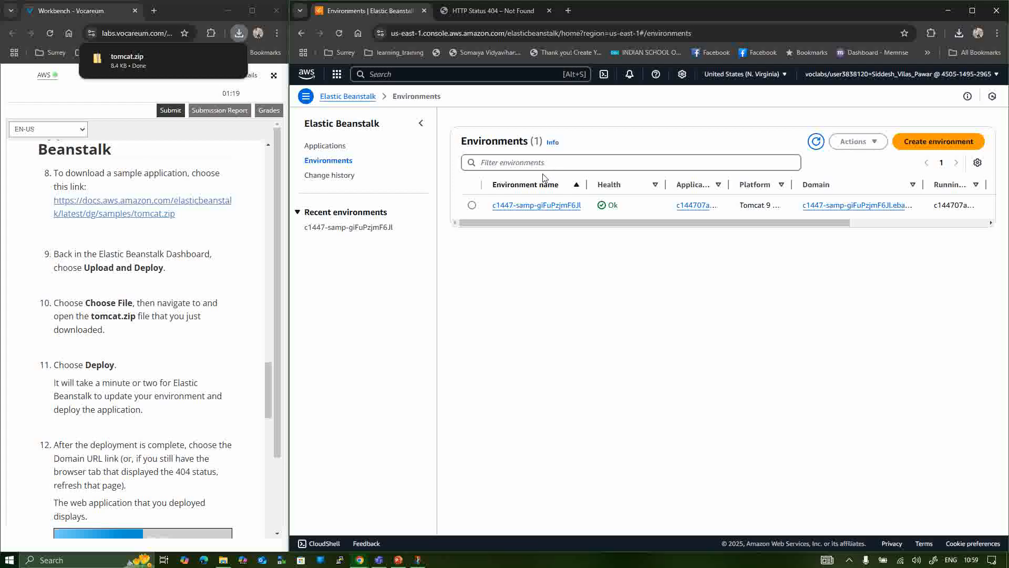
{"action": "left_click", "coordinate": [472, 206]}
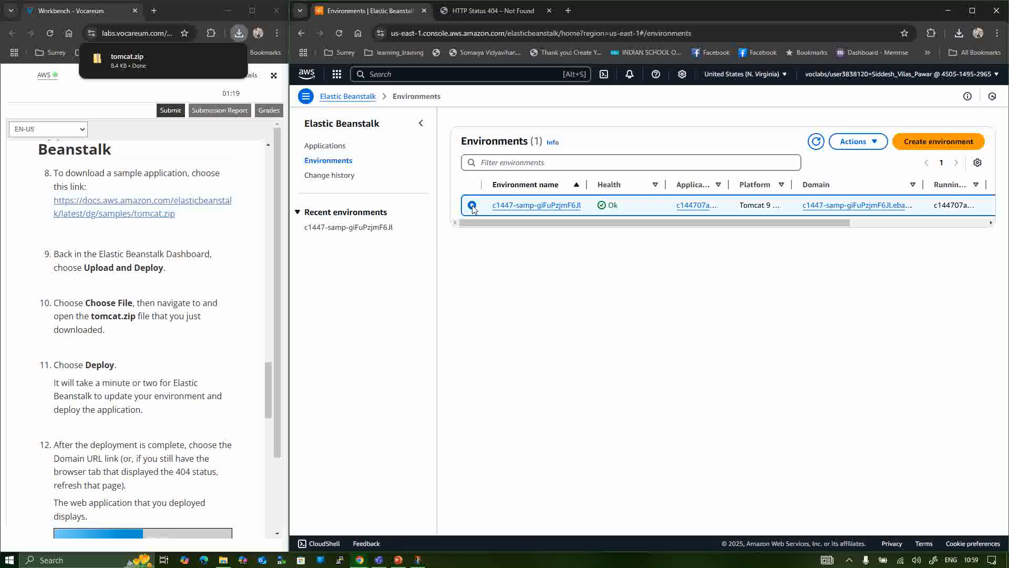
{"action": "left_click", "coordinate": [861, 141]}
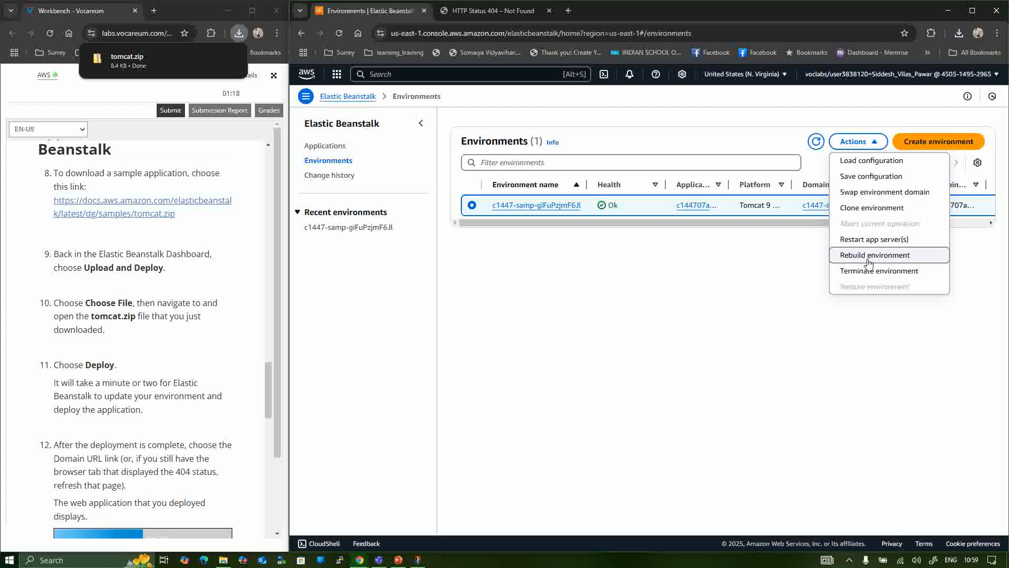
{"action": "left_click", "coordinate": [868, 302]}
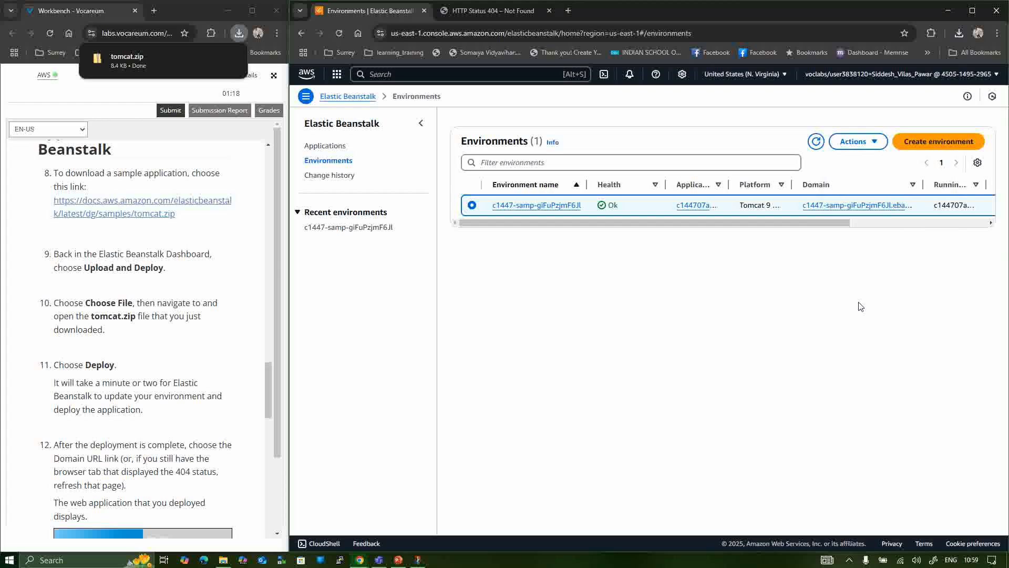
{"action": "left_click", "coordinate": [535, 207]}
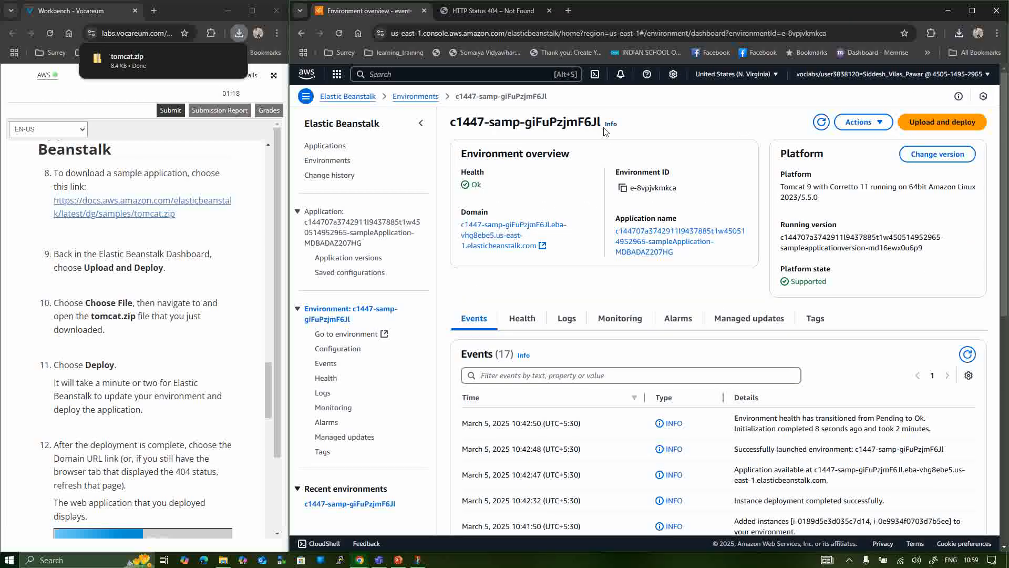
- Upload tomcat.zip from the Downloads folder and deploy it to the sample environment, keeping the suggested version label
{"action": "left_click", "coordinate": [939, 126]}
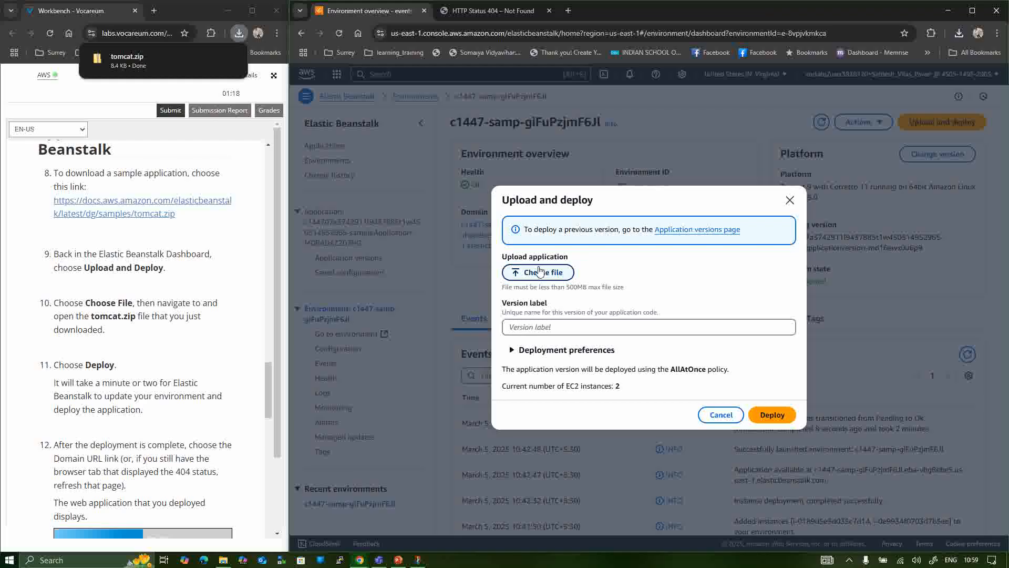
{"action": "left_click", "coordinate": [535, 274]}
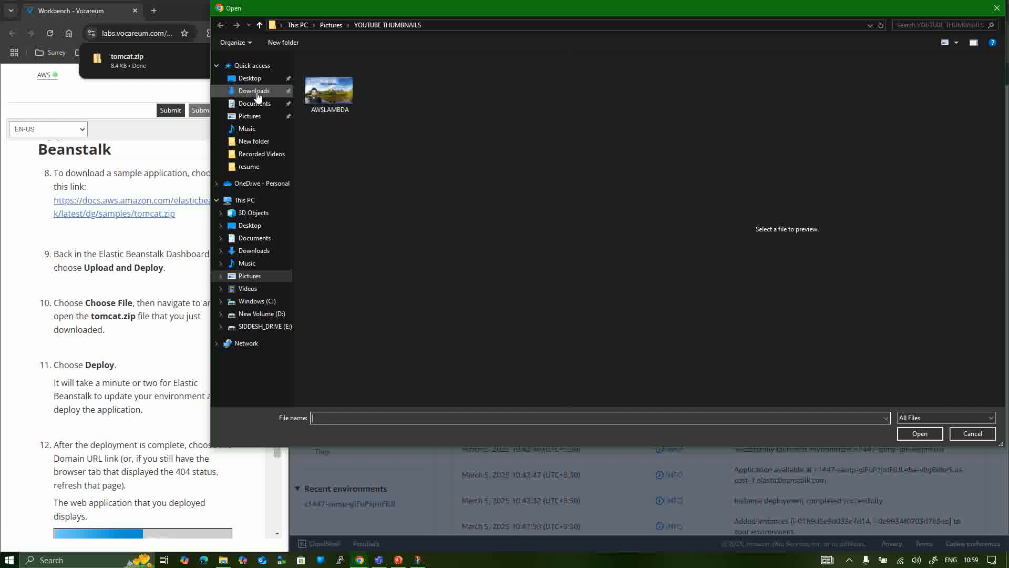
{"action": "left_click", "coordinate": [258, 96]}
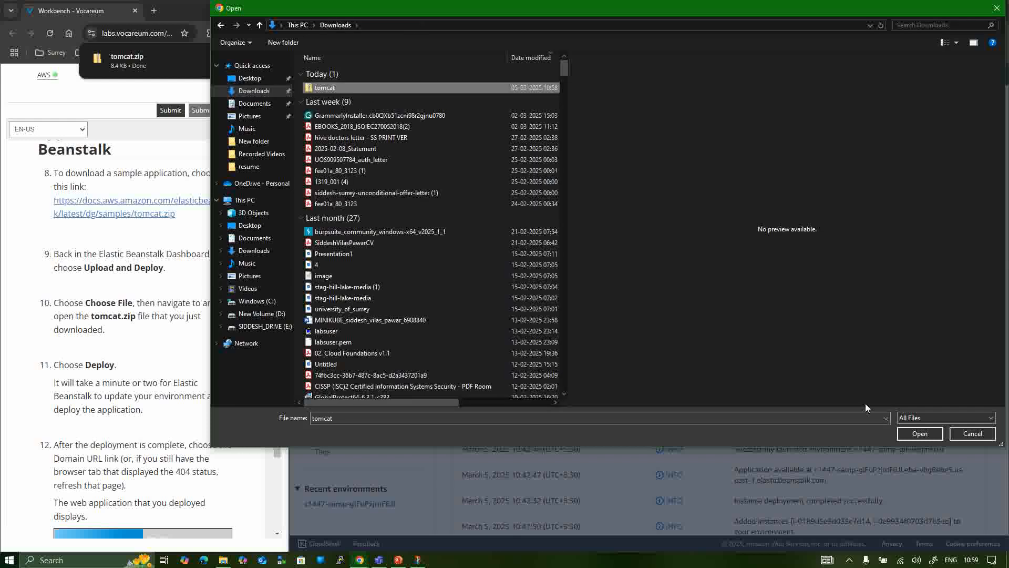
{"action": "left_click", "coordinate": [921, 433]}
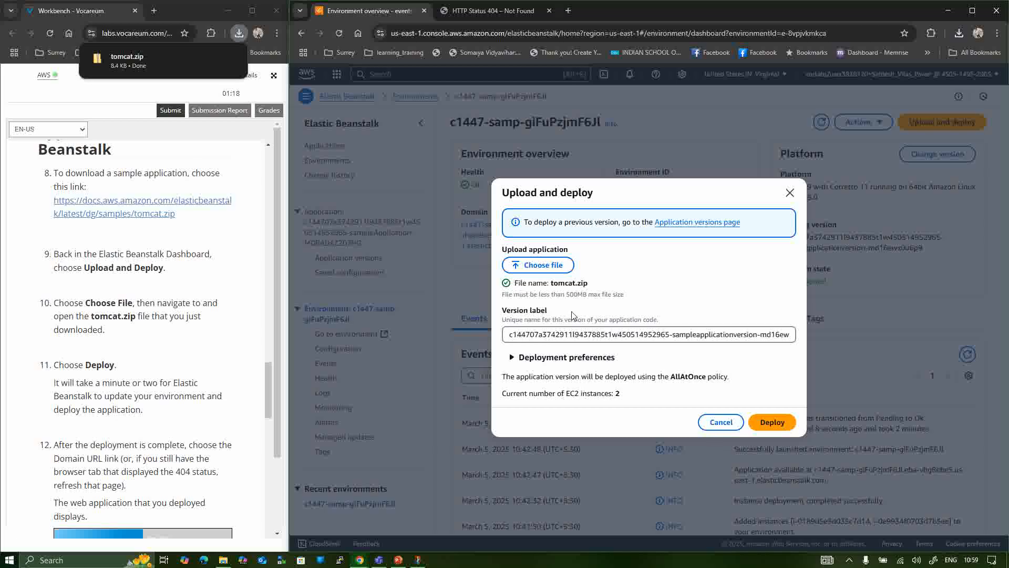
{"action": "left_click_drag", "start_coordinate": [572, 334], "coordinate": [816, 347]}
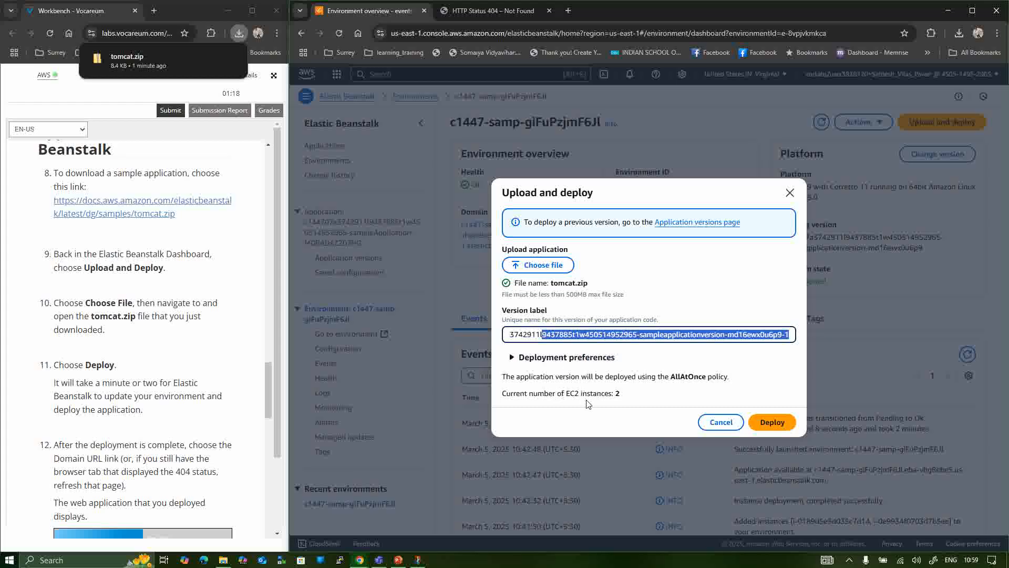
{"action": "left_click_drag", "start_coordinate": [533, 394], "coordinate": [620, 393]}
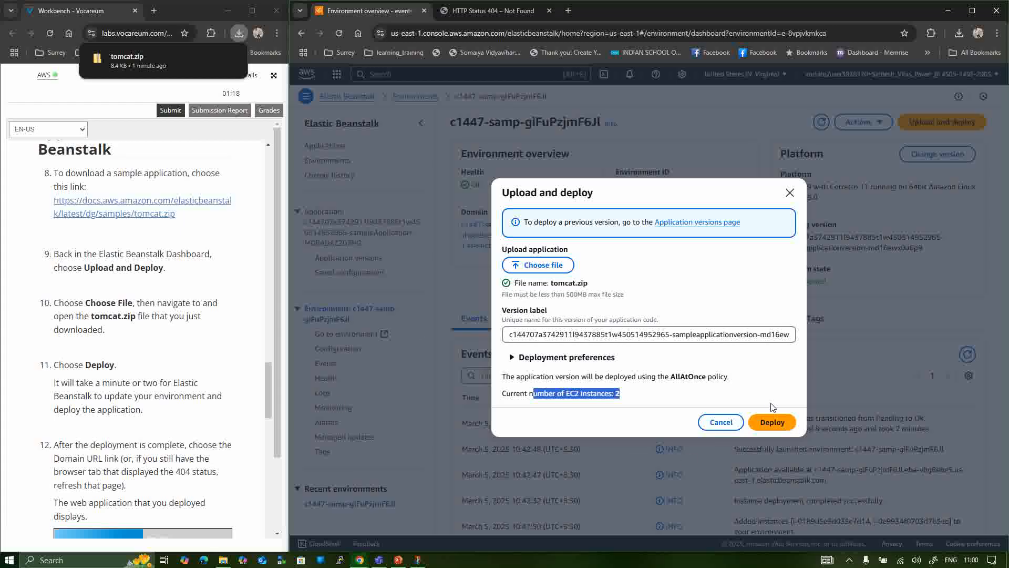
{"action": "left_click", "coordinate": [772, 422]}
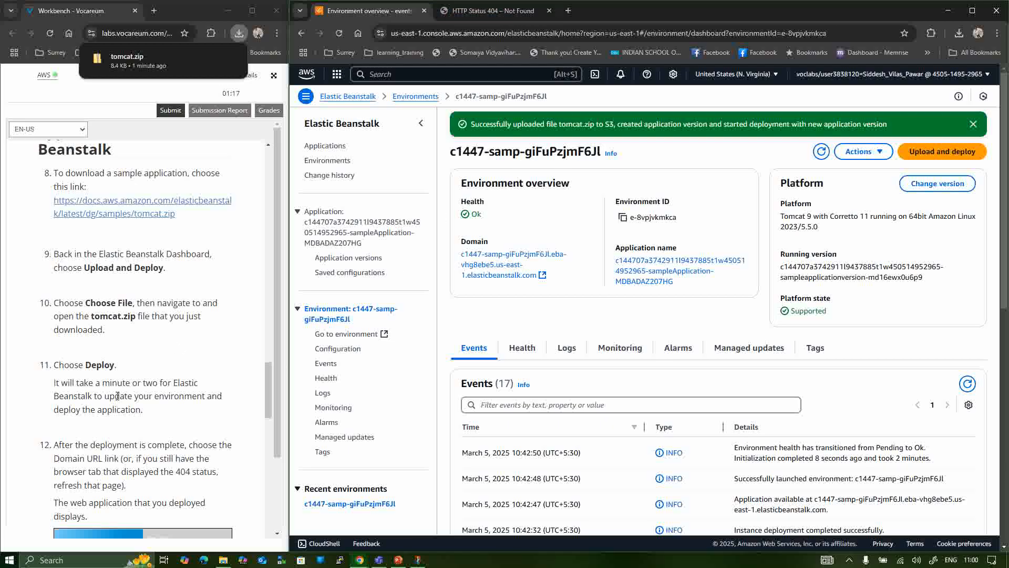
- Review the environment's health, logs, monitoring and alarms while the deployment is in progress
{"action": "scroll", "coordinate": [117, 396], "scroll_direction": "down", "scroll_amount": 4}
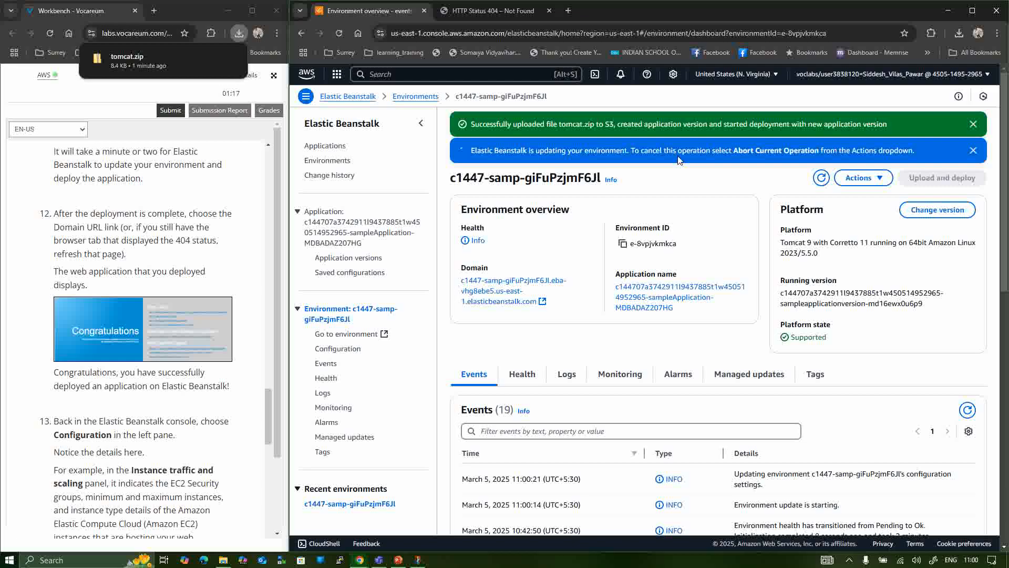
{"action": "left_click", "coordinate": [524, 373]}
{"action": "scroll", "coordinate": [521, 378], "scroll_direction": "down", "scroll_amount": 2}
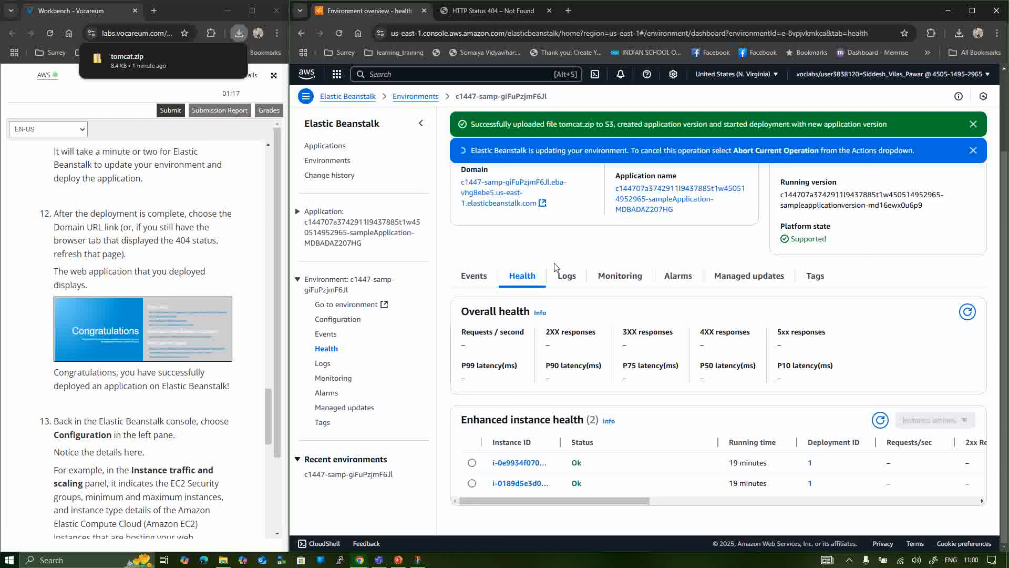
{"action": "left_click", "coordinate": [322, 364]}
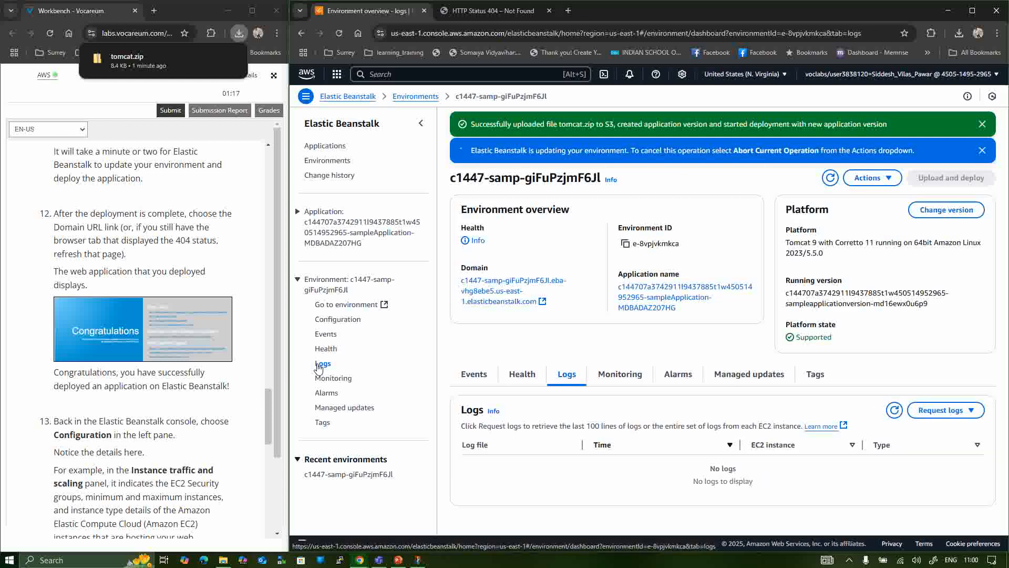
{"action": "left_click", "coordinate": [622, 379]}
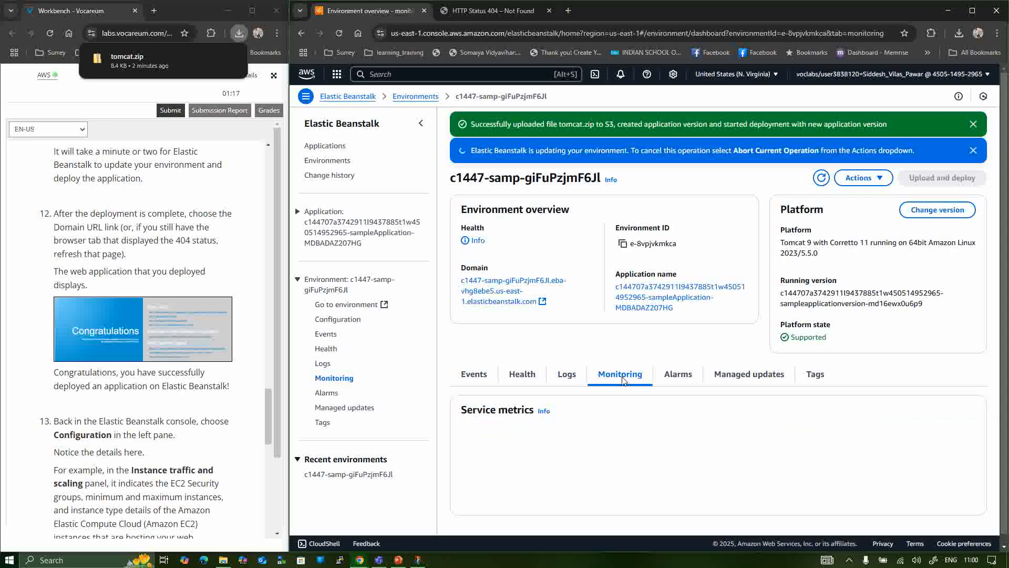
{"action": "scroll", "coordinate": [622, 380], "scroll_direction": "down", "scroll_amount": 1}
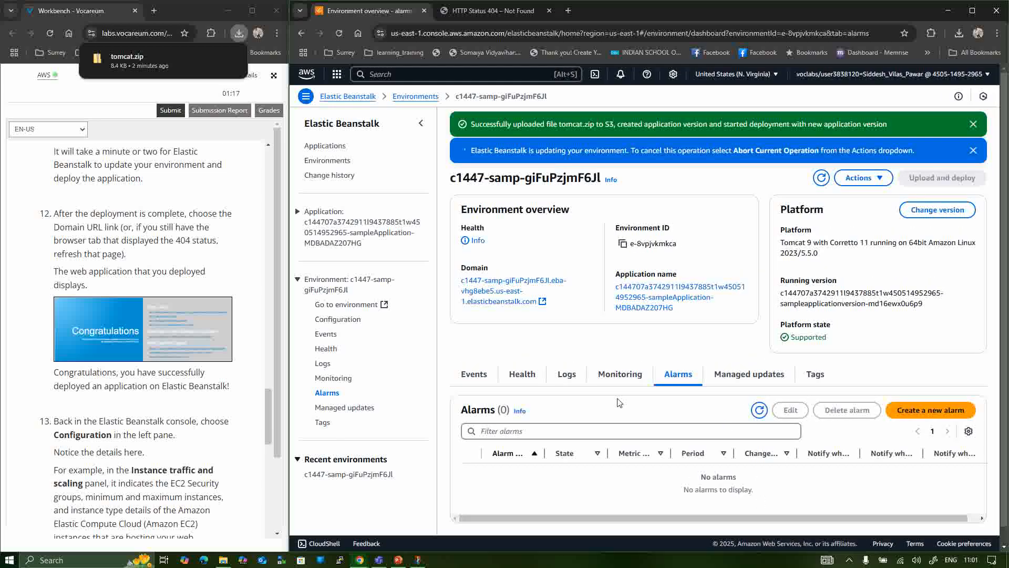
- Check the environment's latest deployment events and the actions available during the update
{"action": "left_click", "coordinate": [477, 380]}
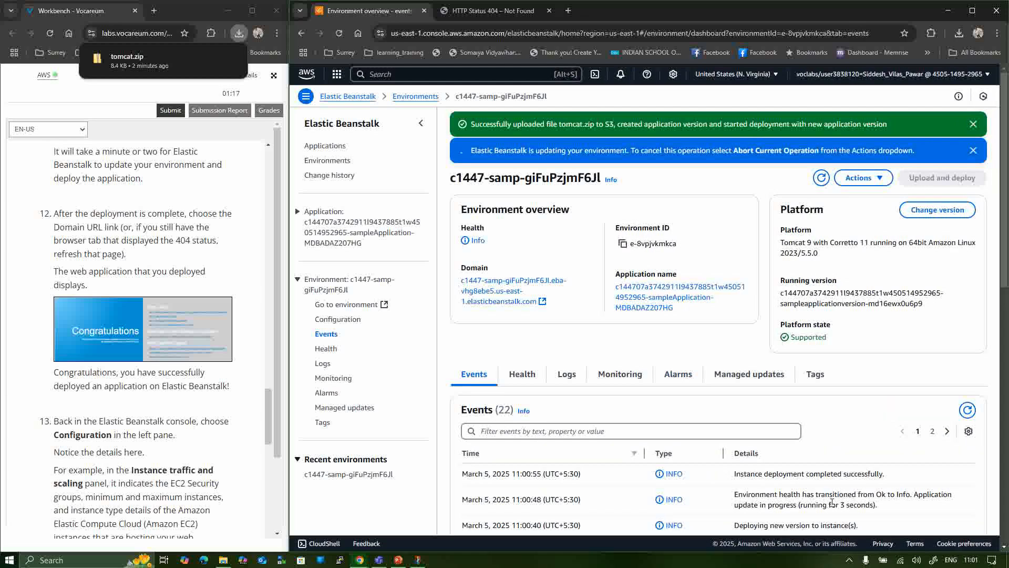
{"action": "left_click_drag", "start_coordinate": [759, 474], "coordinate": [906, 487]}
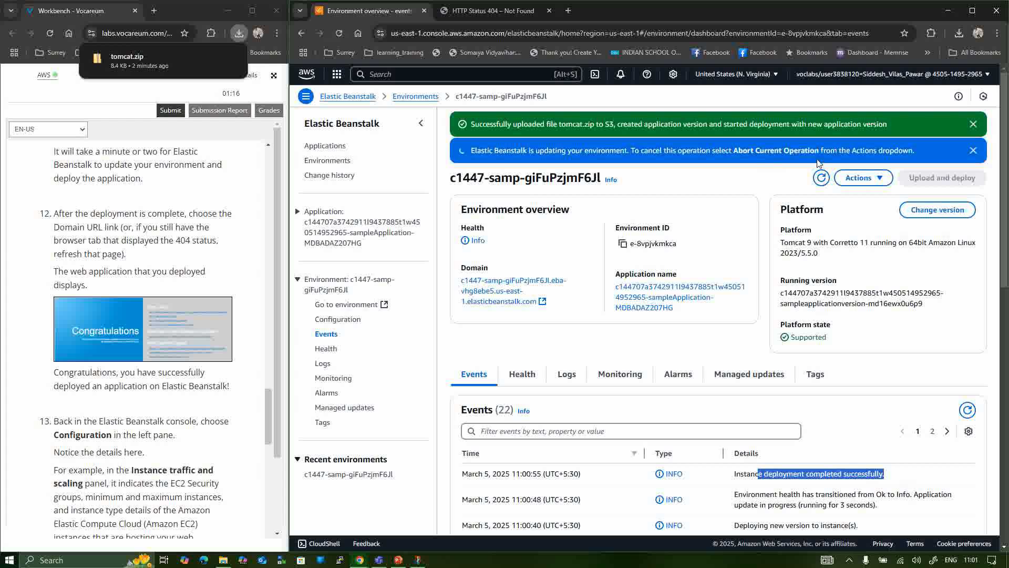
{"action": "left_click", "coordinate": [852, 181]}
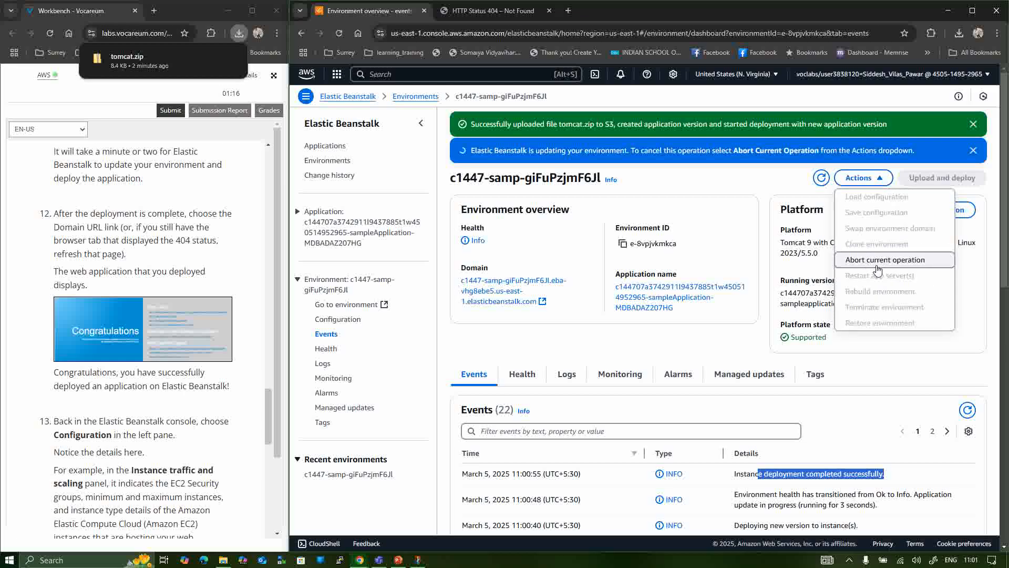
{"action": "left_click", "coordinate": [730, 175]}
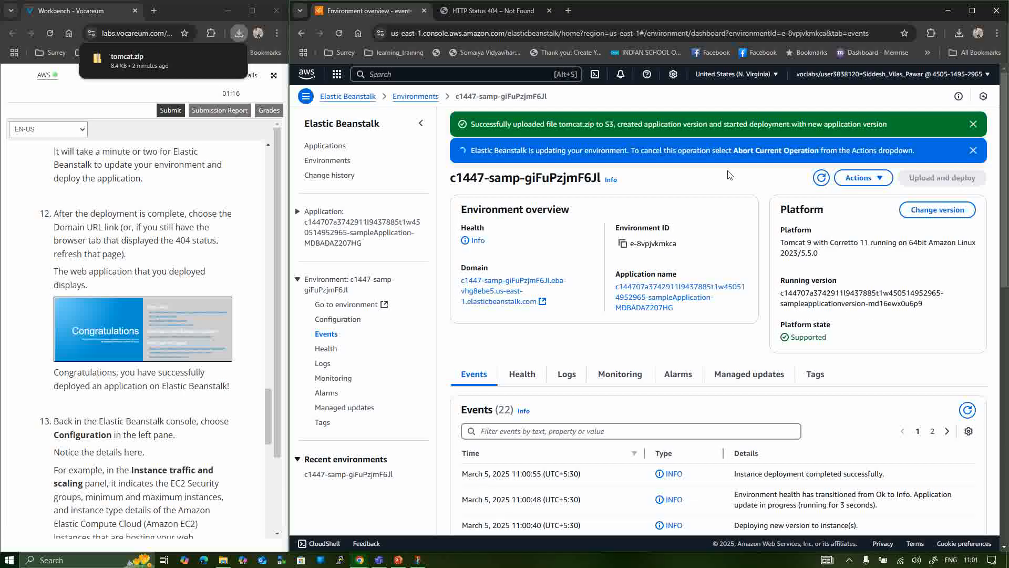
- Read lab instructions 12 to 14, open the deployed application through the environment's domain link, and read its welcome message
{"action": "scroll", "coordinate": [128, 417], "scroll_direction": "down", "scroll_amount": 1}
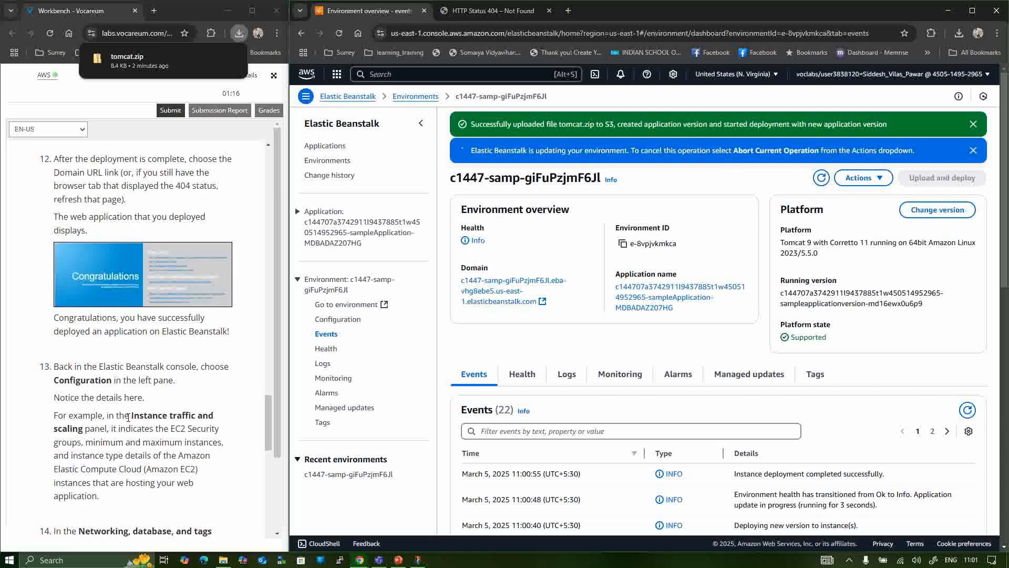
{"action": "scroll", "coordinate": [128, 417], "scroll_direction": "down", "scroll_amount": 2}
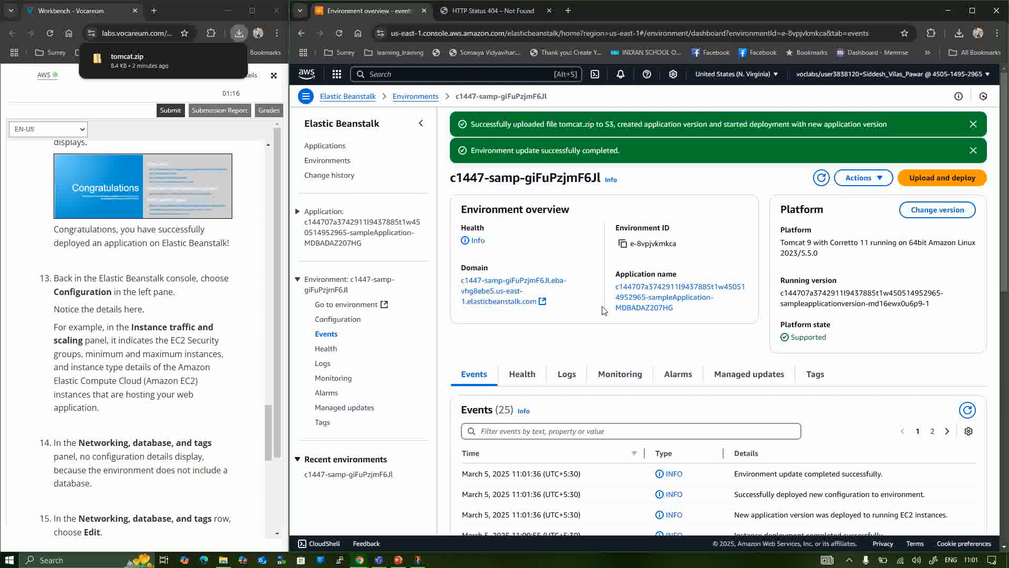
{"action": "left_click", "coordinate": [508, 292]}
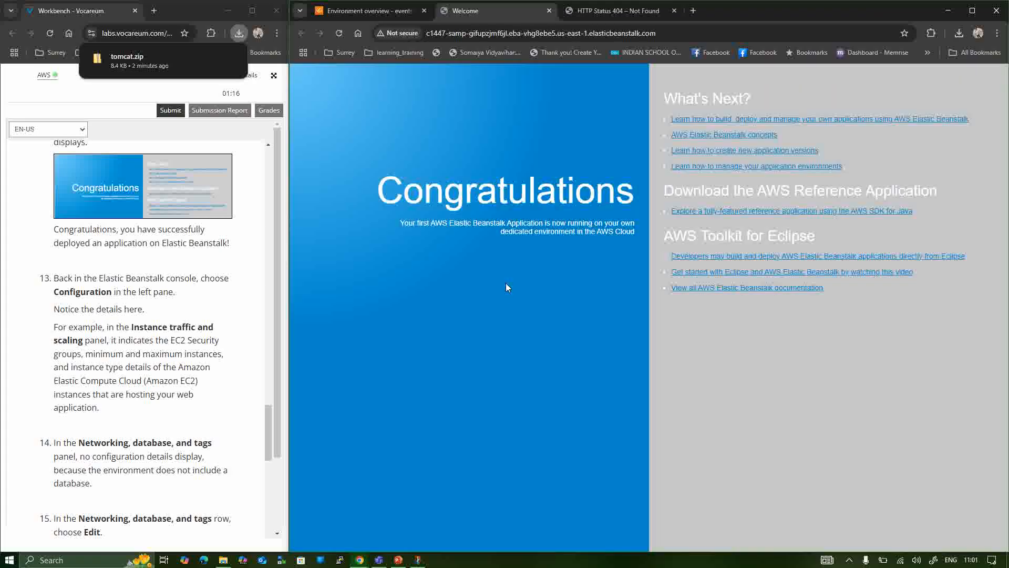
{"action": "left_click_drag", "start_coordinate": [448, 221], "coordinate": [604, 223]}
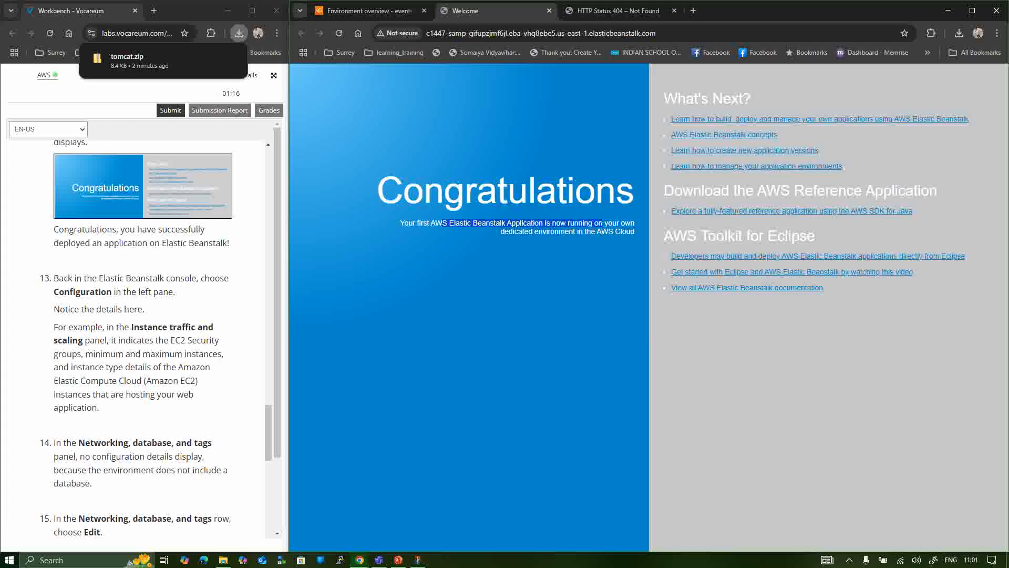
{"action": "double_click", "coordinate": [545, 231]}
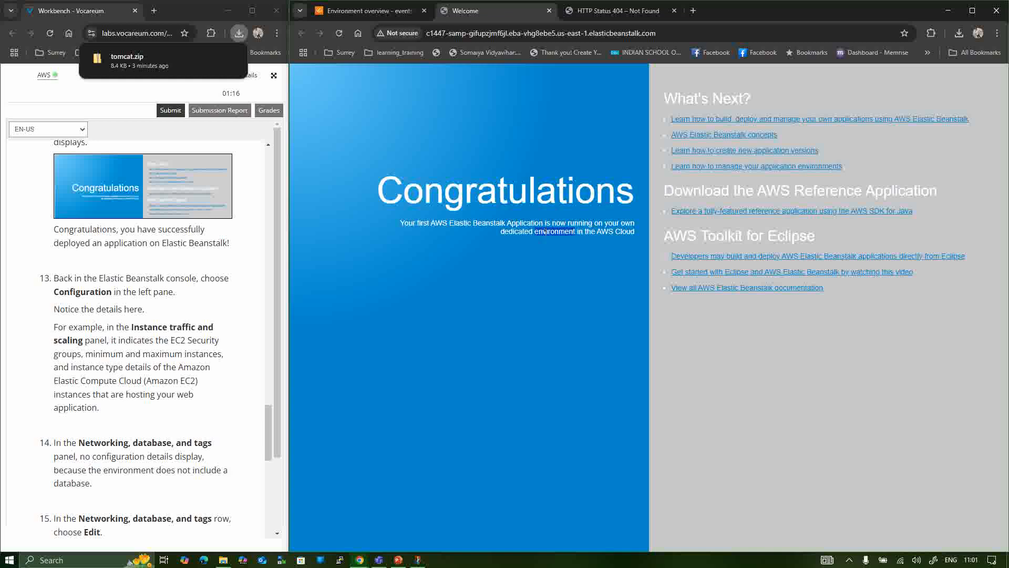
- Open the environment's configuration and examine the instance traffic and scaling settings, including the minimum and maximum instances
{"action": "left_click", "coordinate": [368, 11]}
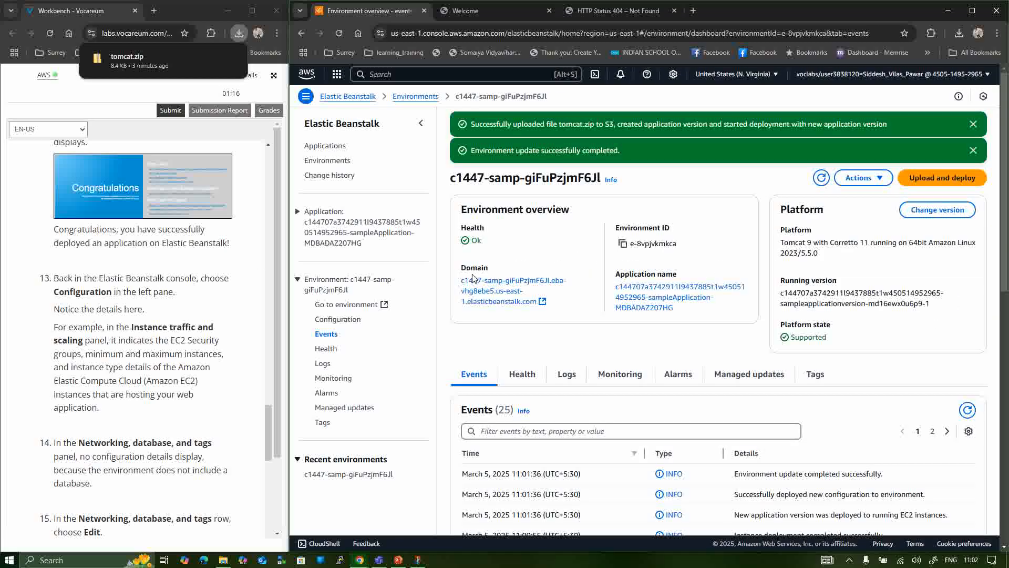
{"action": "left_click", "coordinate": [333, 319]}
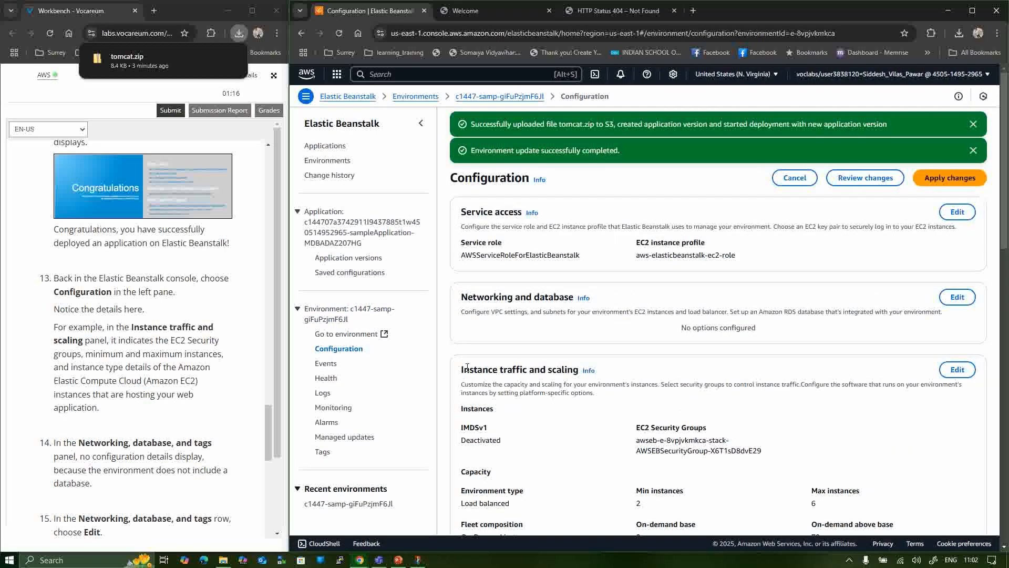
{"action": "double_click", "coordinate": [467, 368]}
{"action": "scroll", "coordinate": [708, 417], "scroll_direction": "down", "scroll_amount": 3}
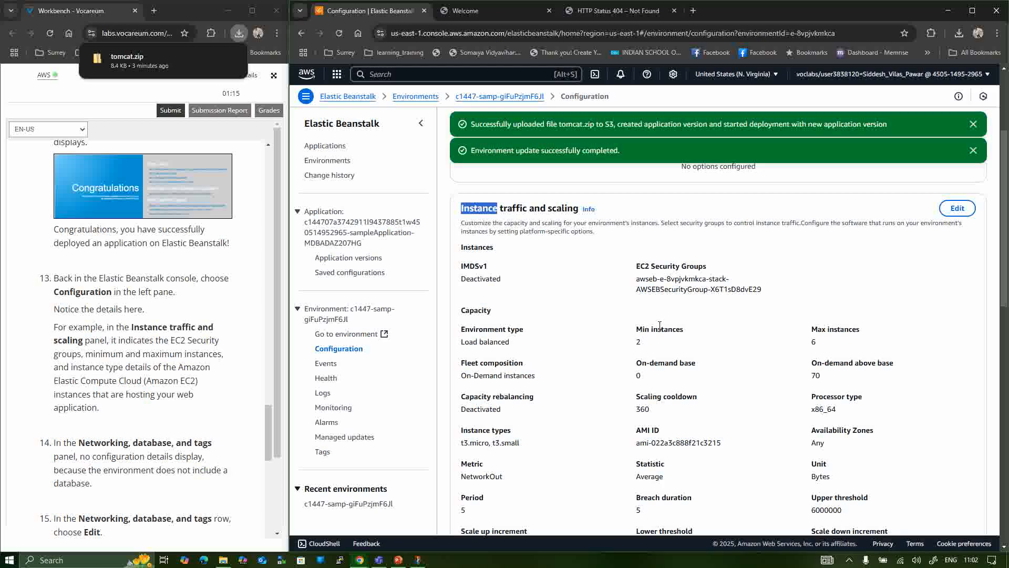
{"action": "left_click_drag", "start_coordinate": [839, 343], "coordinate": [585, 341]}
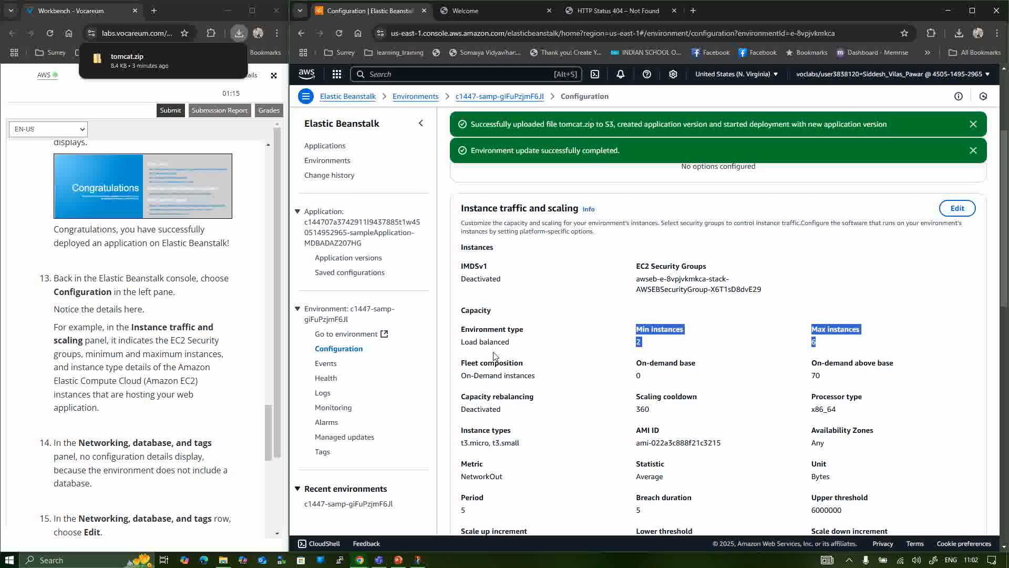
- Examine the fleet composition, on-demand base, scaling cooldown and processor type in the environment's capacity settings
{"action": "left_click_drag", "start_coordinate": [480, 363], "coordinate": [710, 373]}
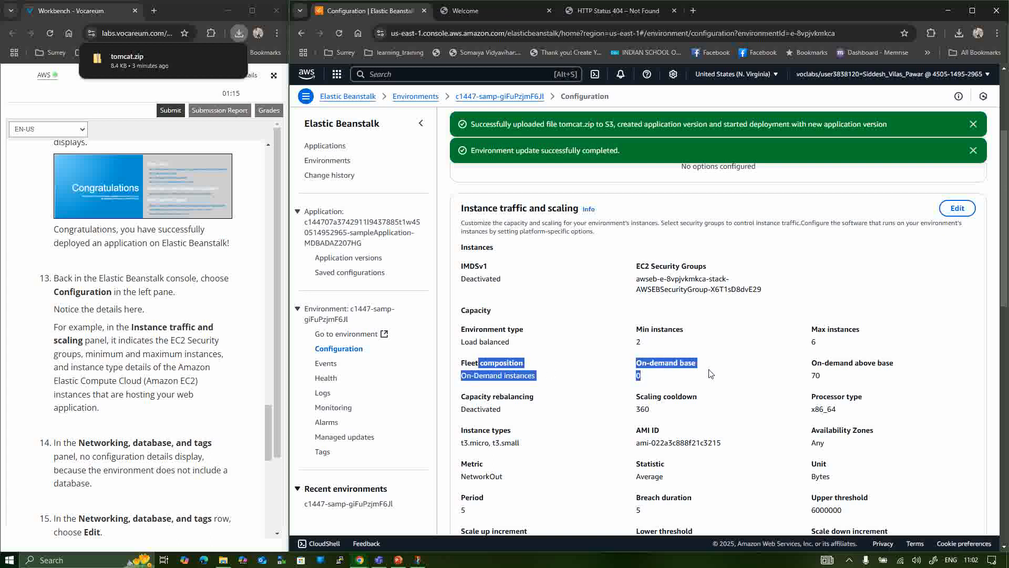
{"action": "scroll", "coordinate": [709, 373], "scroll_direction": "down", "scroll_amount": 3}
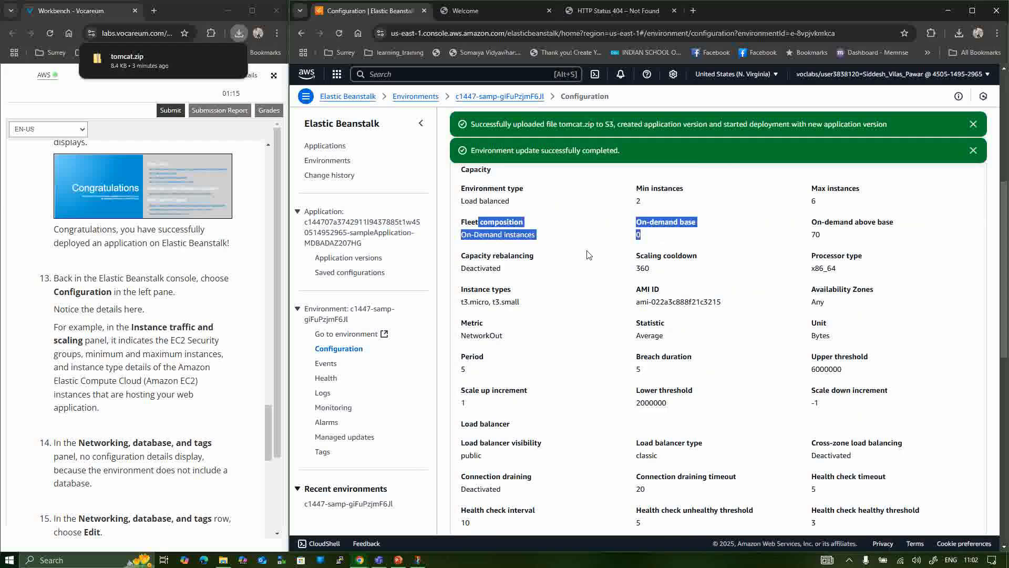
{"action": "left_click_drag", "start_coordinate": [633, 255], "coordinate": [678, 271]}
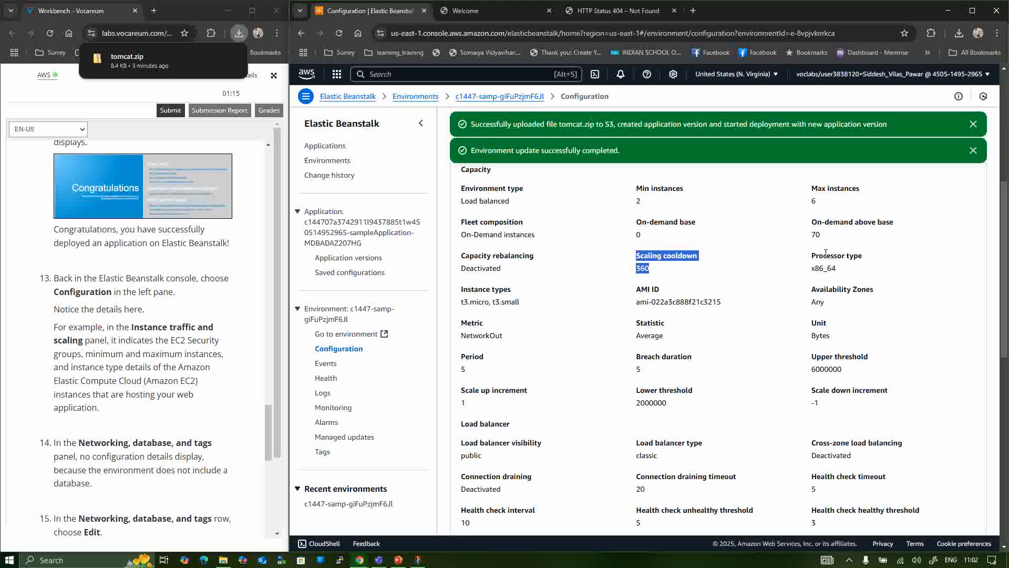
{"action": "left_click_drag", "start_coordinate": [811, 256], "coordinate": [860, 275]}
{"action": "left_click", "coordinate": [859, 274]}
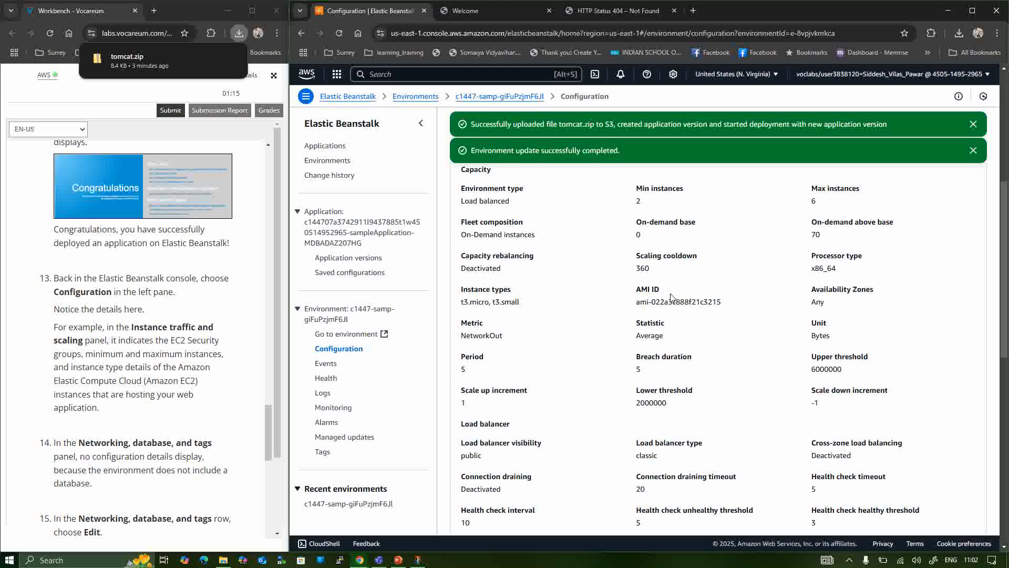
- Look through the remaining environment configuration, covering the load balancer and the updates, monitoring and logging settings
{"action": "scroll", "coordinate": [670, 298], "scroll_direction": "down", "scroll_amount": 3}
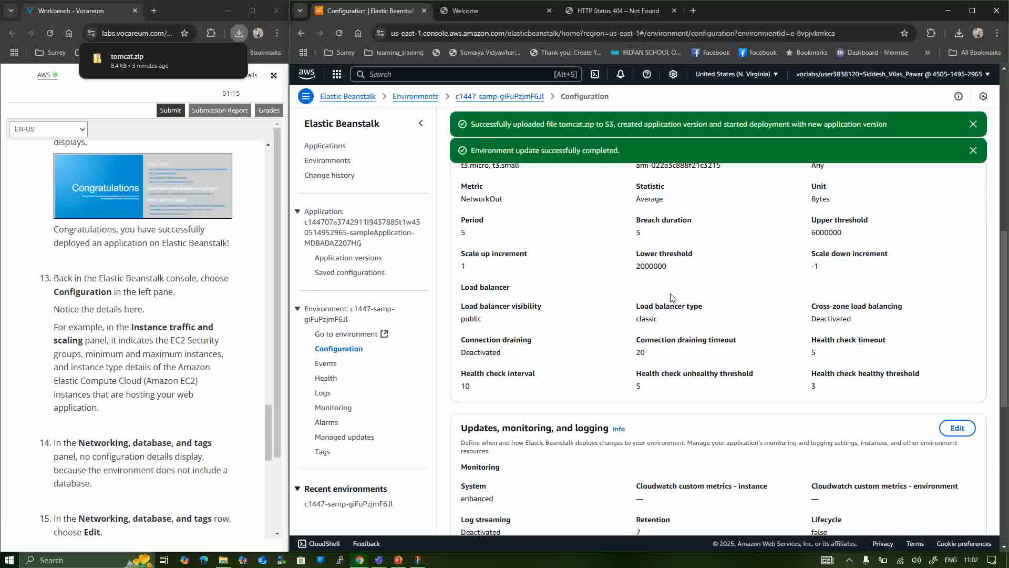
{"action": "scroll", "coordinate": [671, 298], "scroll_direction": "up", "scroll_amount": 10}
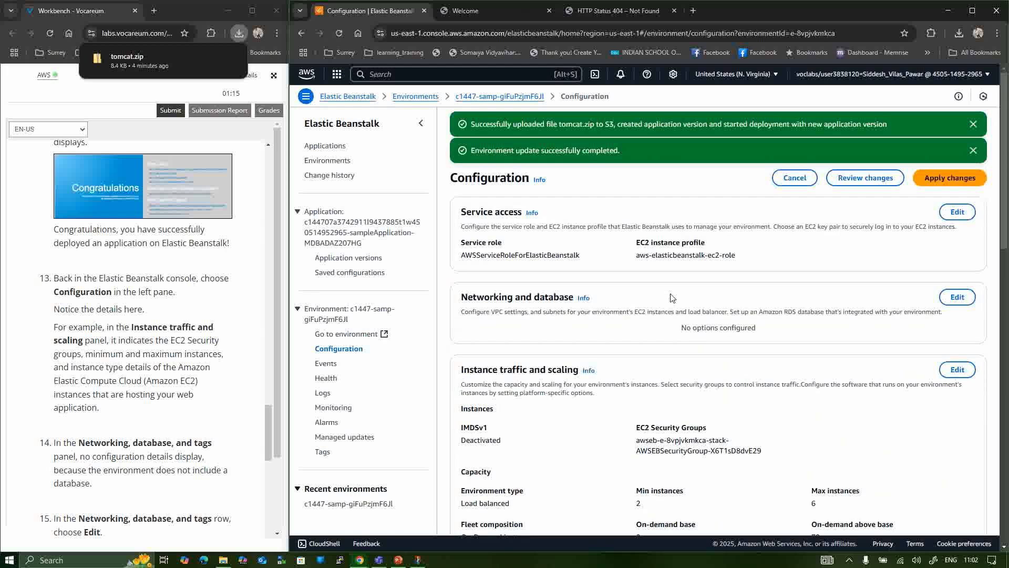
{"action": "scroll", "coordinate": [670, 298], "scroll_direction": "down", "scroll_amount": 10}
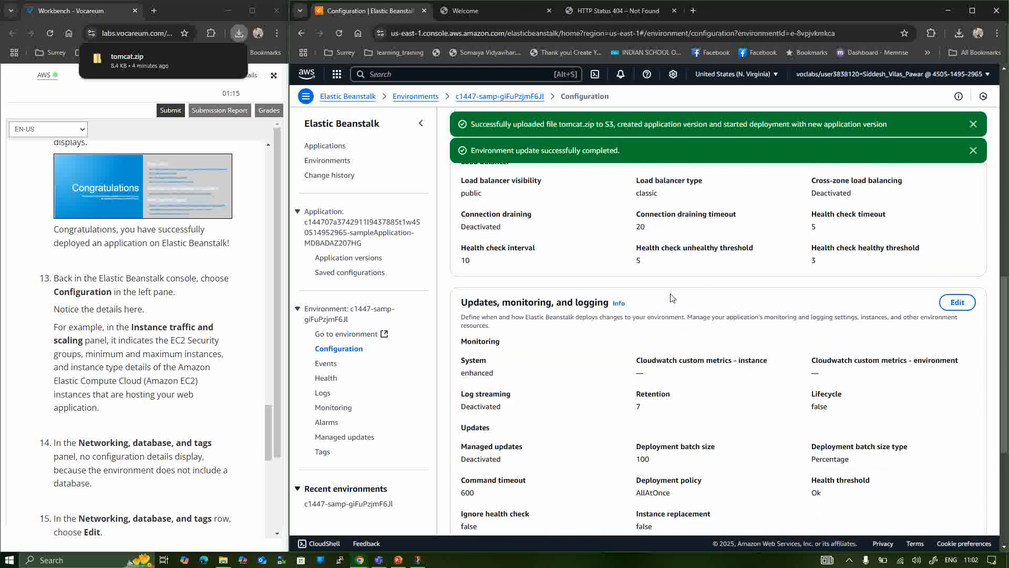
{"action": "scroll", "coordinate": [671, 298], "scroll_direction": "down", "scroll_amount": 3}
{"action": "scroll", "coordinate": [671, 298], "scroll_direction": "up", "scroll_amount": 10}
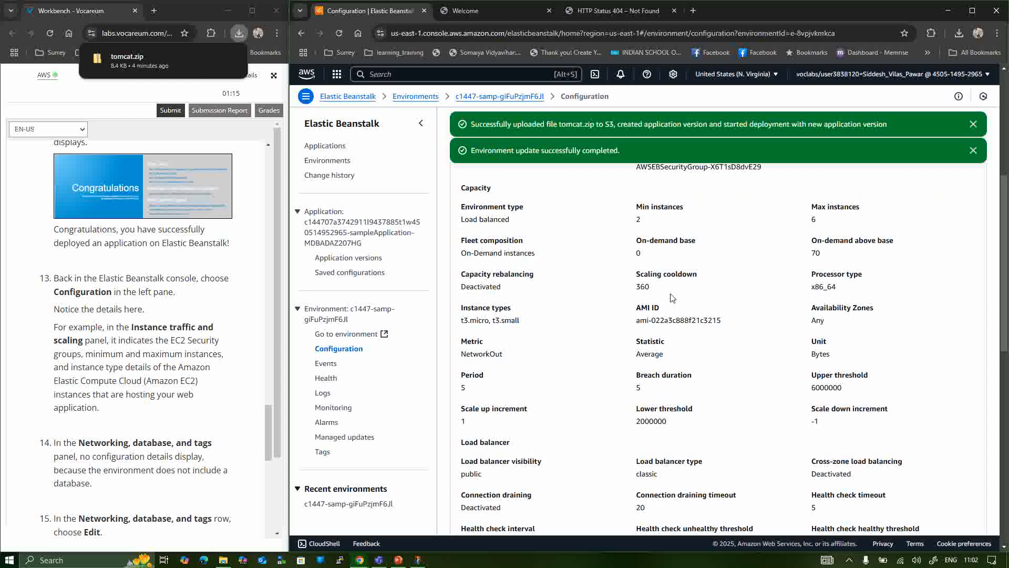
{"action": "scroll", "coordinate": [671, 297], "scroll_direction": "down", "scroll_amount": 3}
{"action": "scroll", "coordinate": [671, 297], "scroll_direction": "up", "scroll_amount": 5}
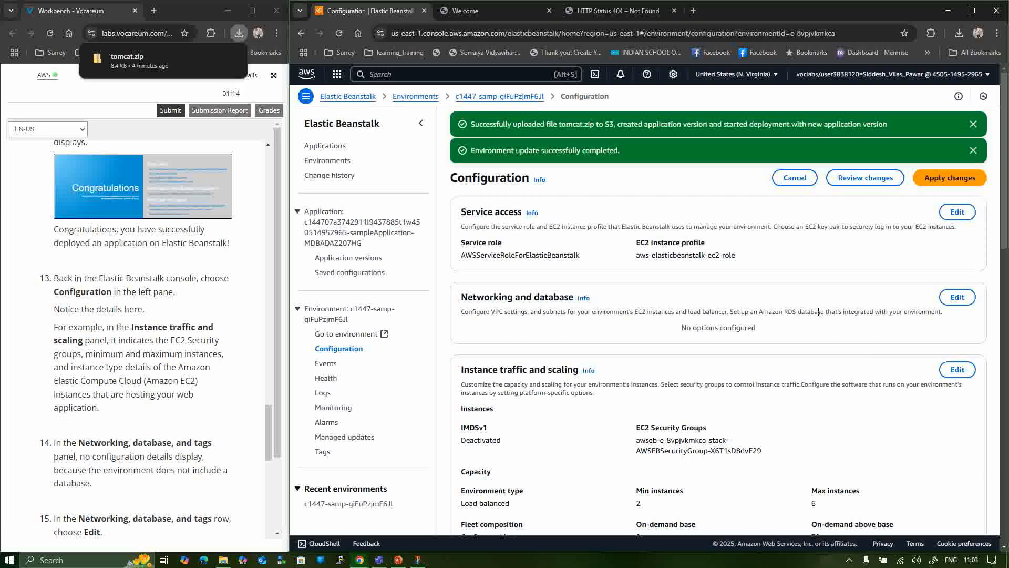
- Open the networking and database configuration for editing, review its VPC, subnet and database options, and cancel without applying changes
{"action": "left_click_drag", "start_coordinate": [819, 312], "coordinate": [882, 312]}
{"action": "left_click", "coordinate": [955, 300]}
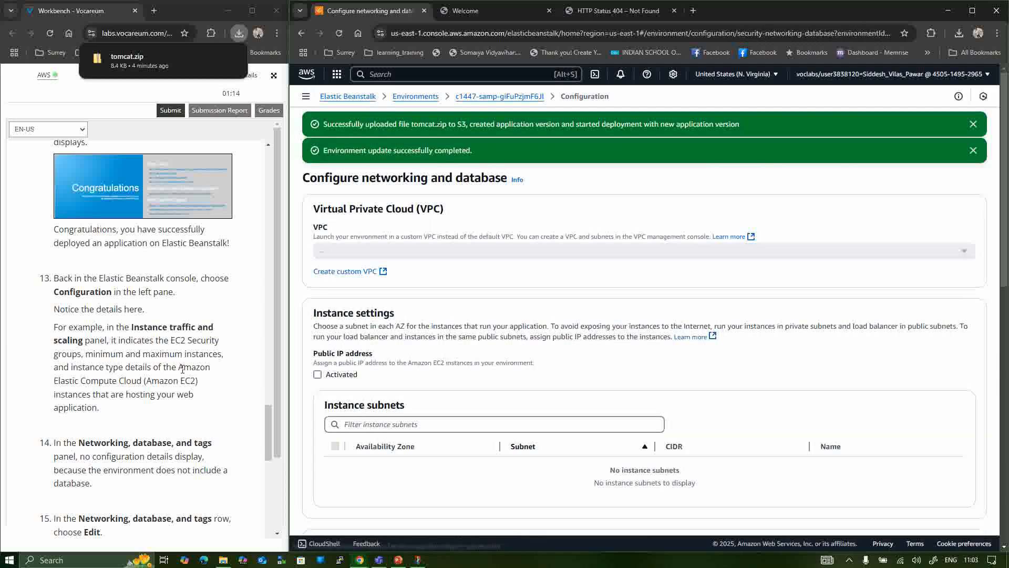
{"action": "scroll", "coordinate": [182, 369], "scroll_direction": "down", "scroll_amount": 5}
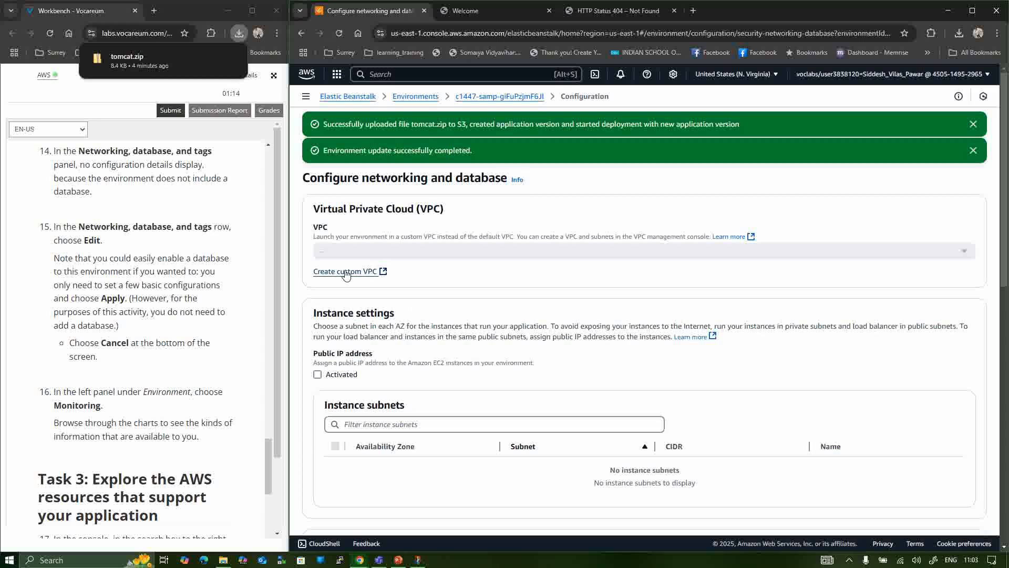
{"action": "scroll", "coordinate": [387, 342], "scroll_direction": "down", "scroll_amount": 2}
{"action": "scroll", "coordinate": [384, 369], "scroll_direction": "down", "scroll_amount": 2}
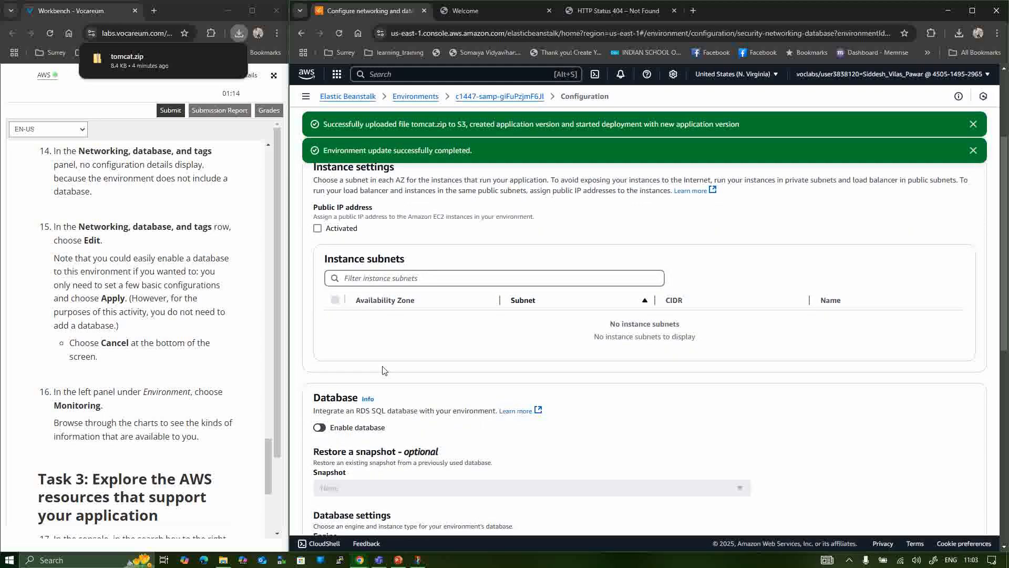
{"action": "scroll", "coordinate": [383, 370], "scroll_direction": "down", "scroll_amount": 8}
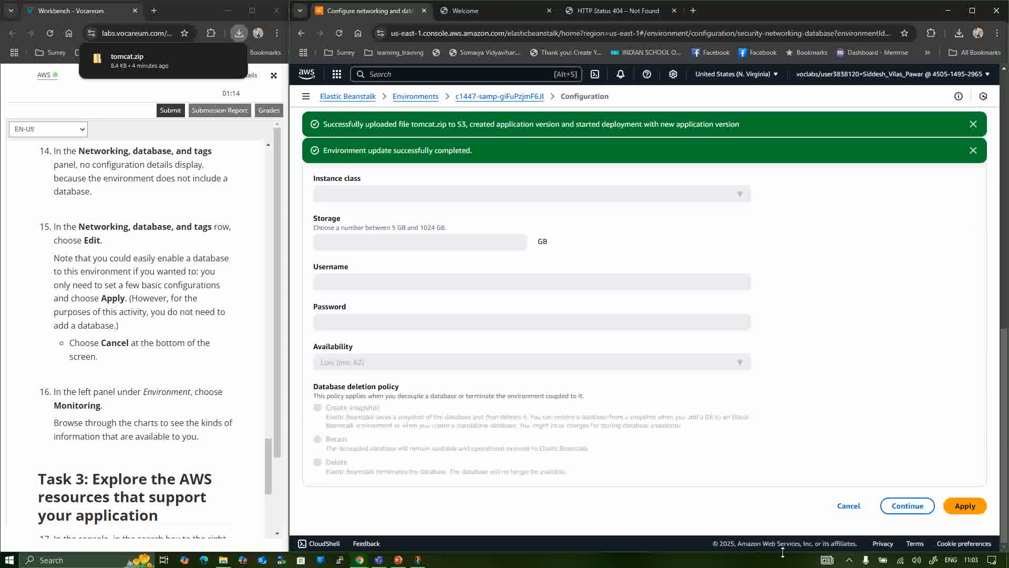
{"action": "left_click", "coordinate": [850, 506]}
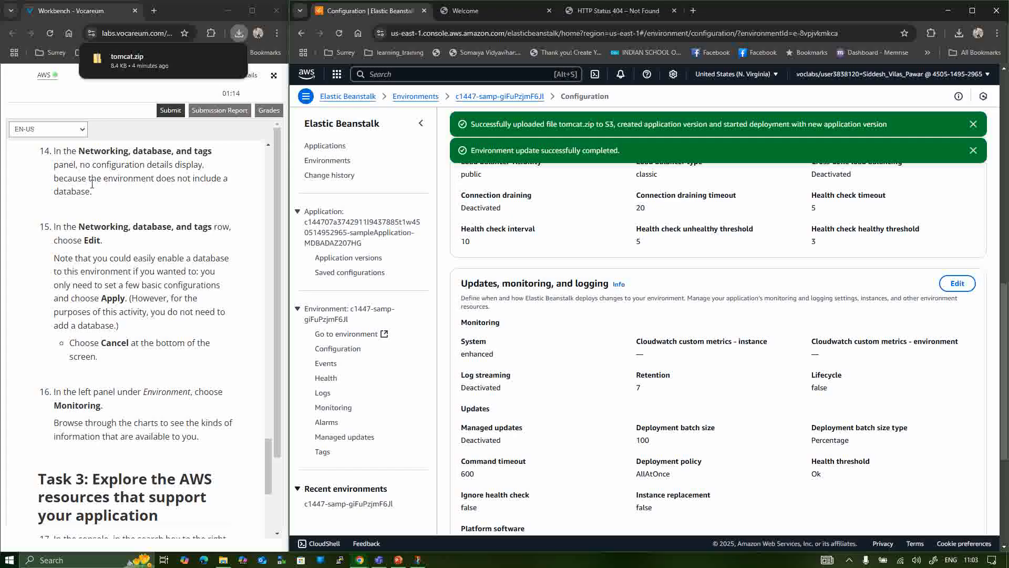
- Read lab instructions 14 to 18 about the optional database, the monitoring charts and the supporting EC2 resources
{"action": "mouse_move", "coordinate": [96, 194]}
{"action": "left_mouse_down"}
{"action": "mouse_move", "coordinate": [109, 190]}
{"action": "mouse_move", "coordinate": [105, 180]}
{"action": "left_mouse_up"}
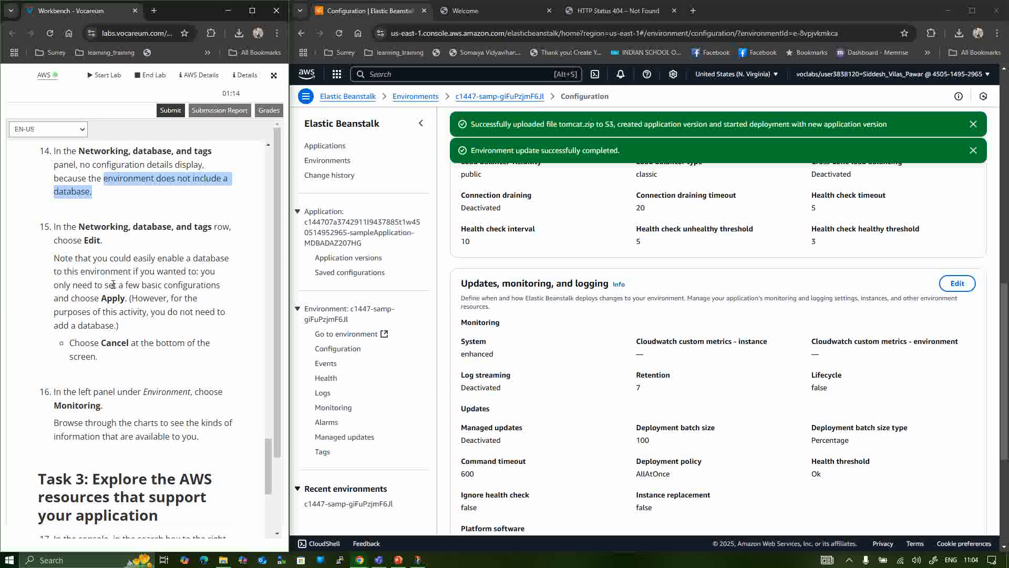
{"action": "scroll", "coordinate": [113, 285], "scroll_direction": "down", "scroll_amount": 2}
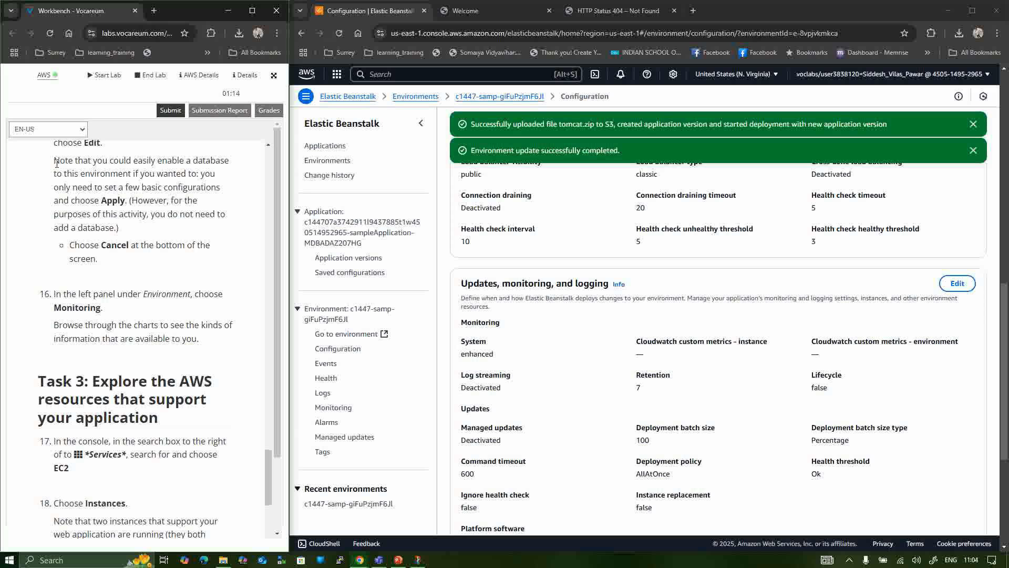
{"action": "left_click_drag", "start_coordinate": [57, 164], "coordinate": [194, 184]}
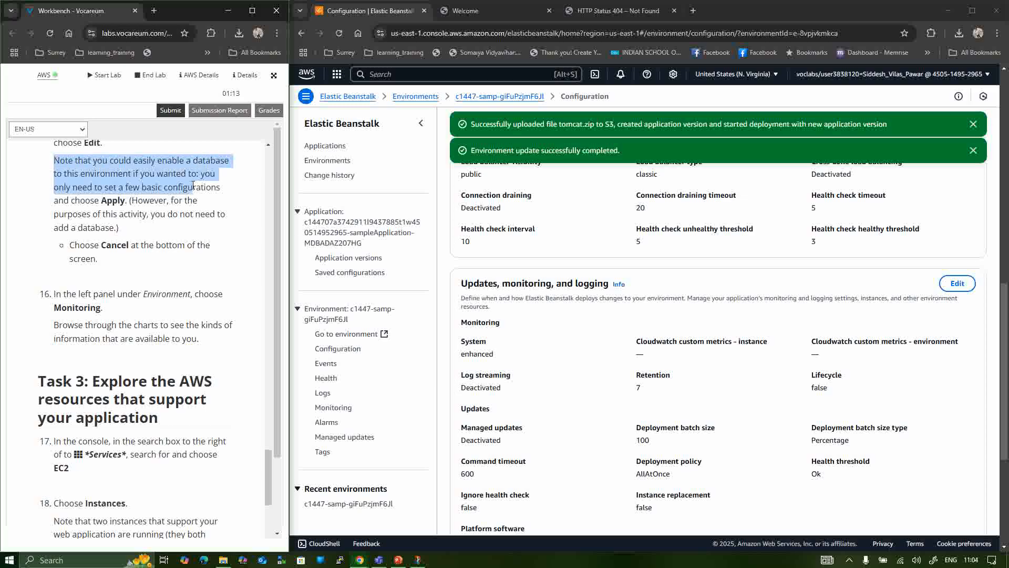
{"action": "left_click_drag", "start_coordinate": [194, 185], "coordinate": [119, 210]}
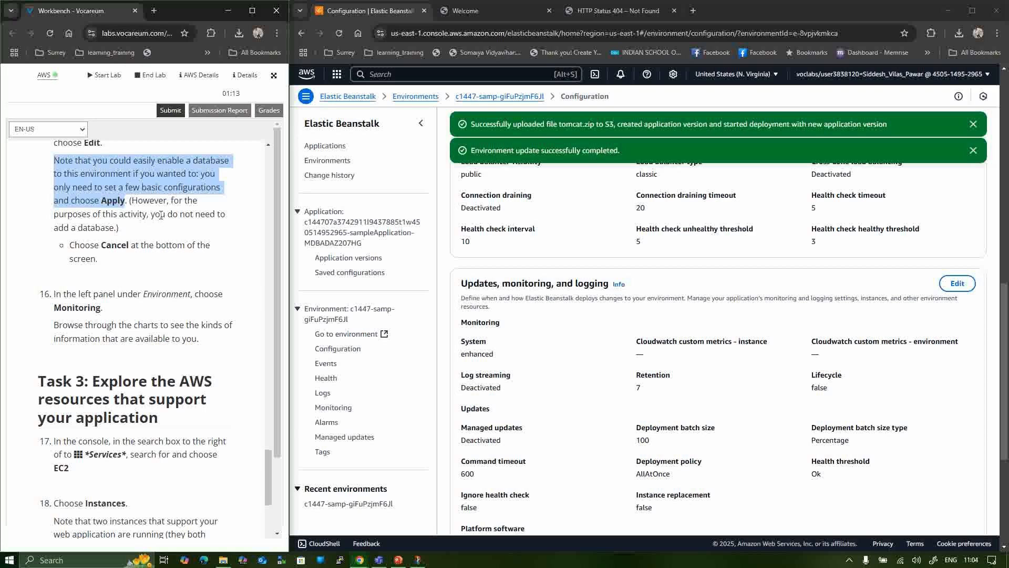
{"action": "left_click", "coordinate": [459, 14]}
{"action": "left_click", "coordinate": [379, 12]}
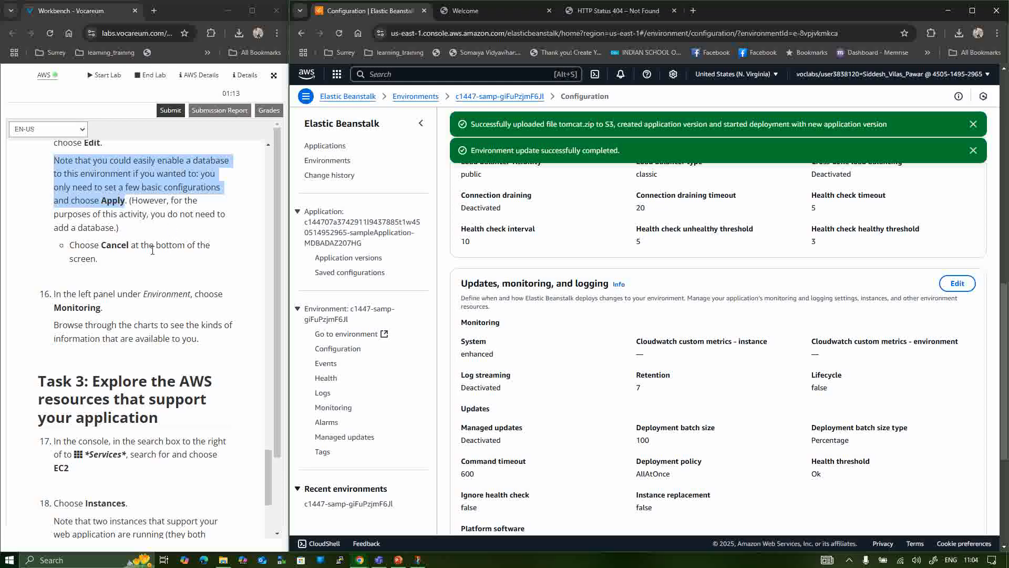
{"action": "scroll", "coordinate": [113, 325], "scroll_direction": "down", "scroll_amount": 2}
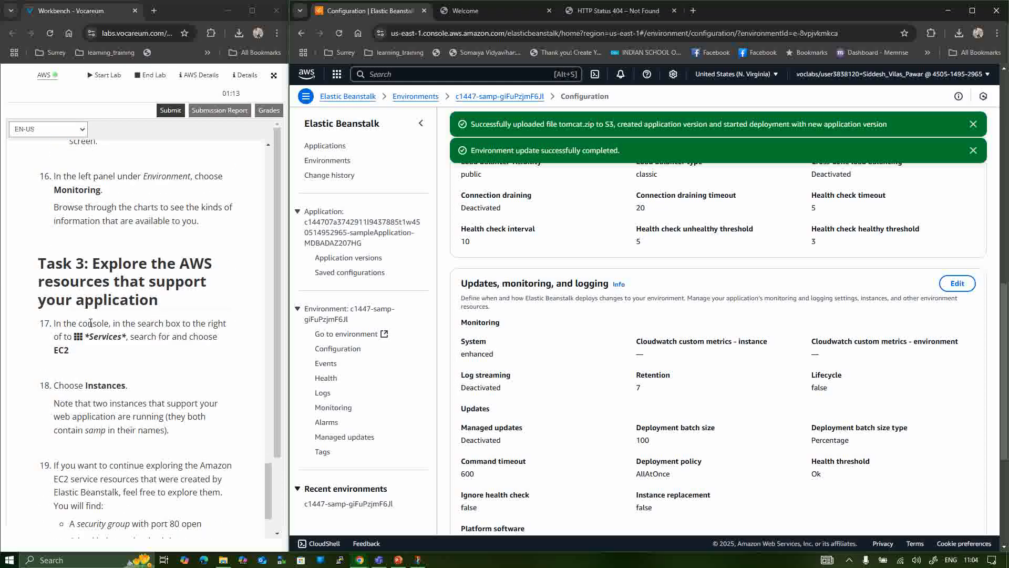
- Search the AWS services for ec2 and open the EC2 dashboard
{"action": "left_click", "coordinate": [422, 75]}
{"action": "type", "text": "ec2"}
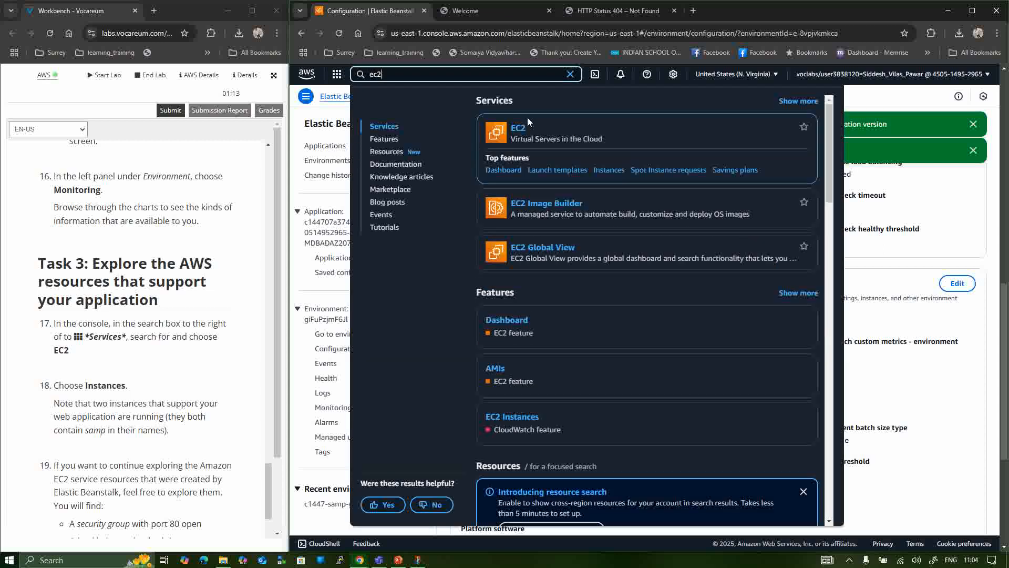
{"action": "left_click", "coordinate": [520, 128]}
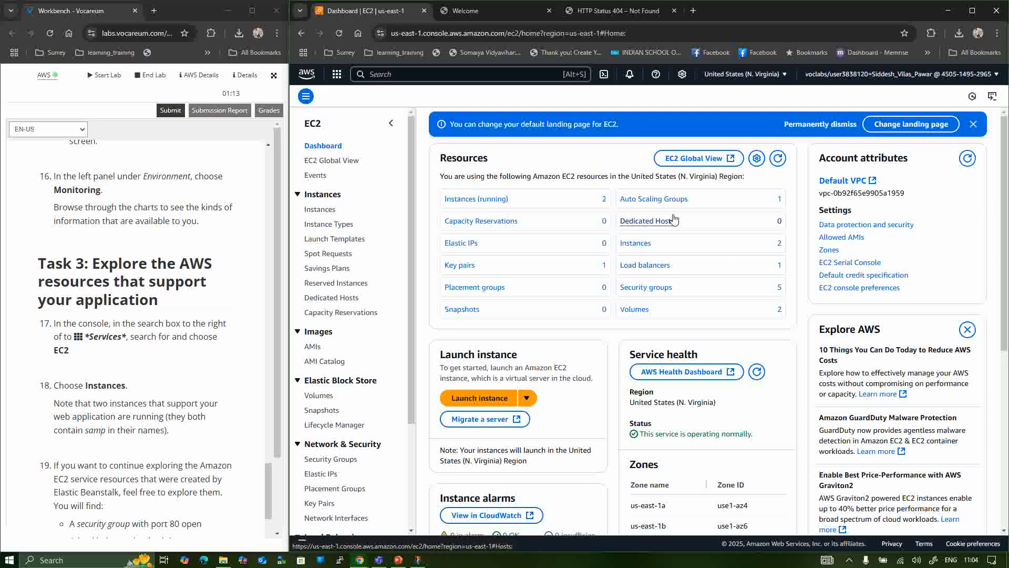
- Open the Auto Scaling groups list in a new browser tab and open the Elastic Beanstalk environment's group
{"action": "middle_click", "coordinate": [667, 201]}
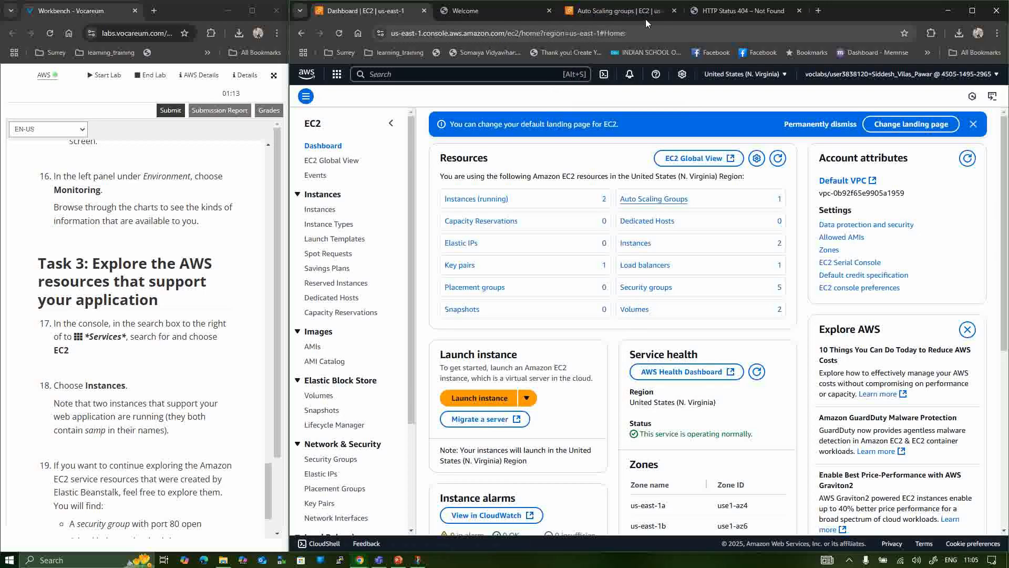
{"action": "left_click", "coordinate": [633, 10]}
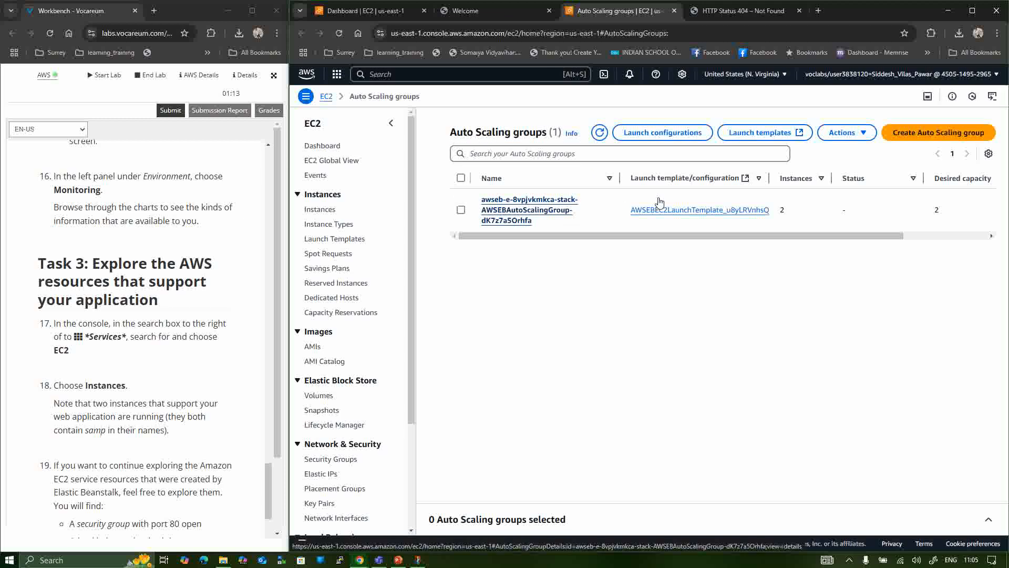
{"action": "left_click", "coordinate": [537, 208]}
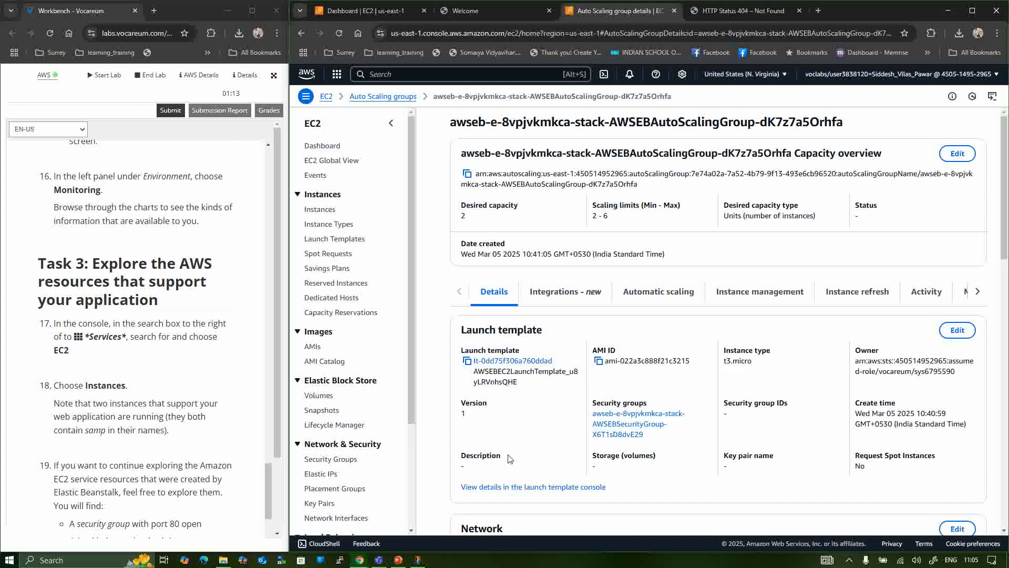
- Review the Auto Scaling group's details, including its launch template, Availability Zones, health checks, advanced configurations and tags
{"action": "scroll", "coordinate": [508, 459], "scroll_direction": "down", "scroll_amount": 4}
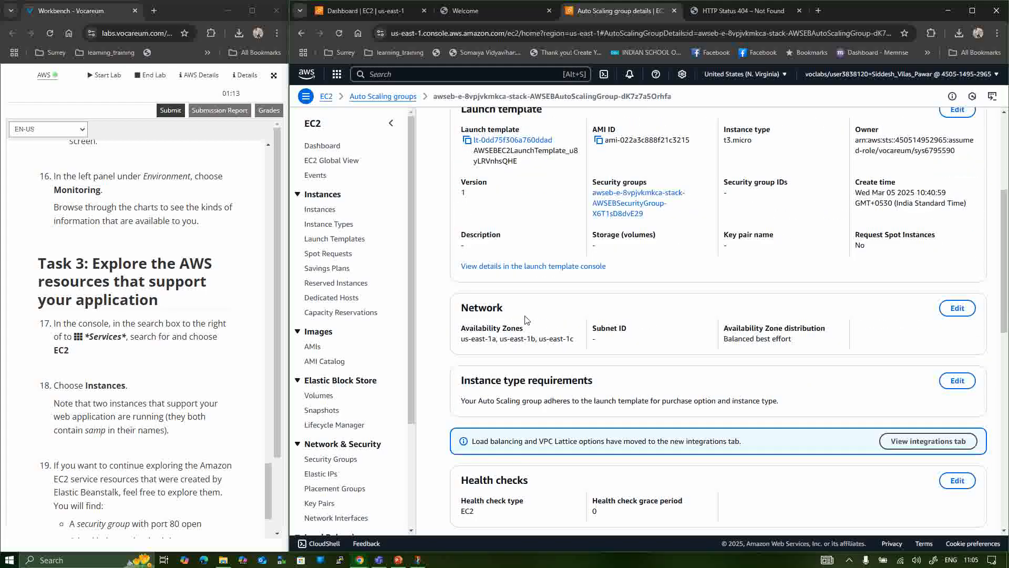
{"action": "left_click_drag", "start_coordinate": [485, 339], "coordinate": [579, 349]}
{"action": "scroll", "coordinate": [588, 350], "scroll_direction": "down", "scroll_amount": 5}
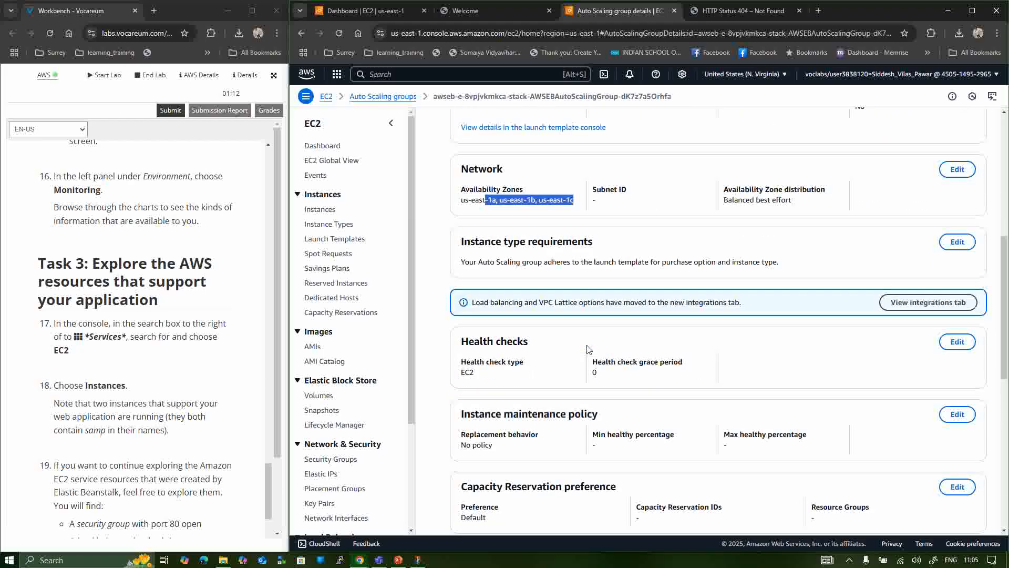
{"action": "scroll", "coordinate": [588, 349], "scroll_direction": "down", "scroll_amount": 5}
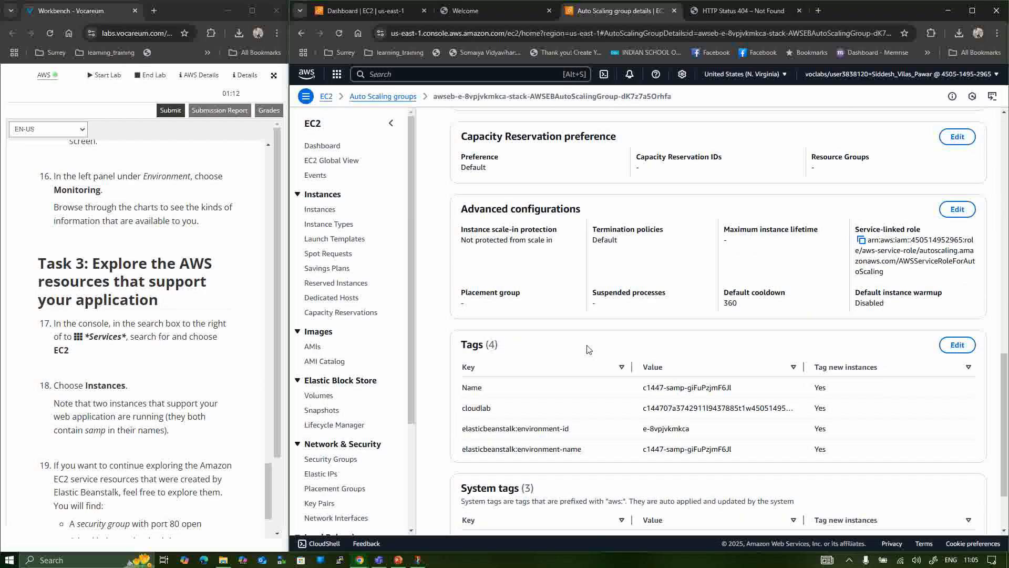
{"action": "scroll", "coordinate": [640, 390], "scroll_direction": "up", "scroll_amount": 15}
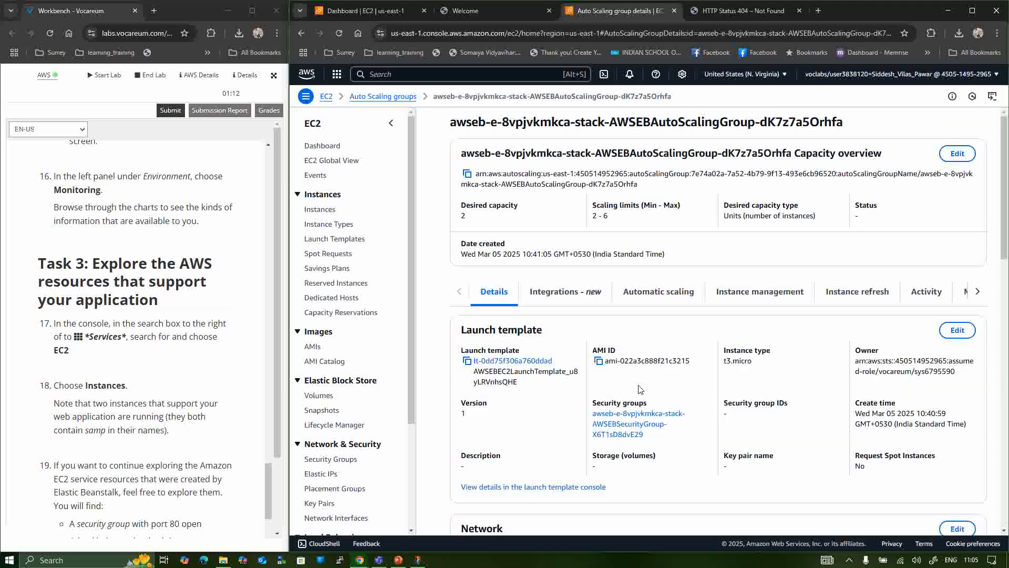
- Open the group's automatic scaling settings and look through its dynamic and predictive scaling policies
{"action": "left_click", "coordinate": [650, 292]}
{"action": "scroll", "coordinate": [598, 419], "scroll_direction": "down", "scroll_amount": 4}
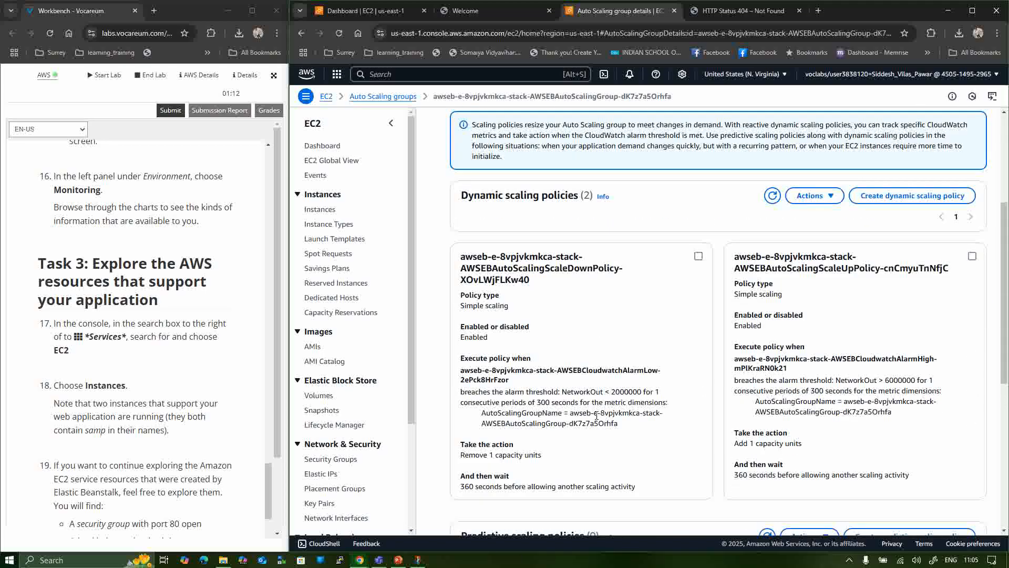
{"action": "scroll", "coordinate": [590, 358], "scroll_direction": "down", "scroll_amount": 5}
{"action": "scroll", "coordinate": [590, 358], "scroll_direction": "down", "scroll_amount": 1}
{"action": "scroll", "coordinate": [590, 357], "scroll_direction": "up", "scroll_amount": 10}
{"action": "scroll", "coordinate": [590, 357], "scroll_direction": "down", "scroll_amount": 4}
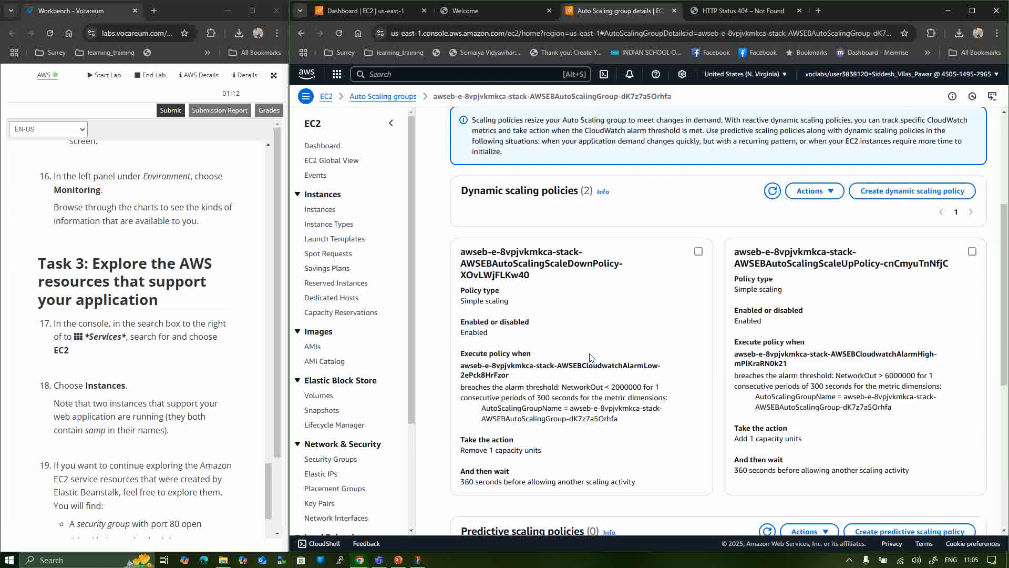
- Read the scale-down policy's execution conditions: the NetworkOut alarm threshold, the evaluation period and the metric dimension
{"action": "scroll", "coordinate": [494, 314], "scroll_direction": "down", "scroll_amount": 1}
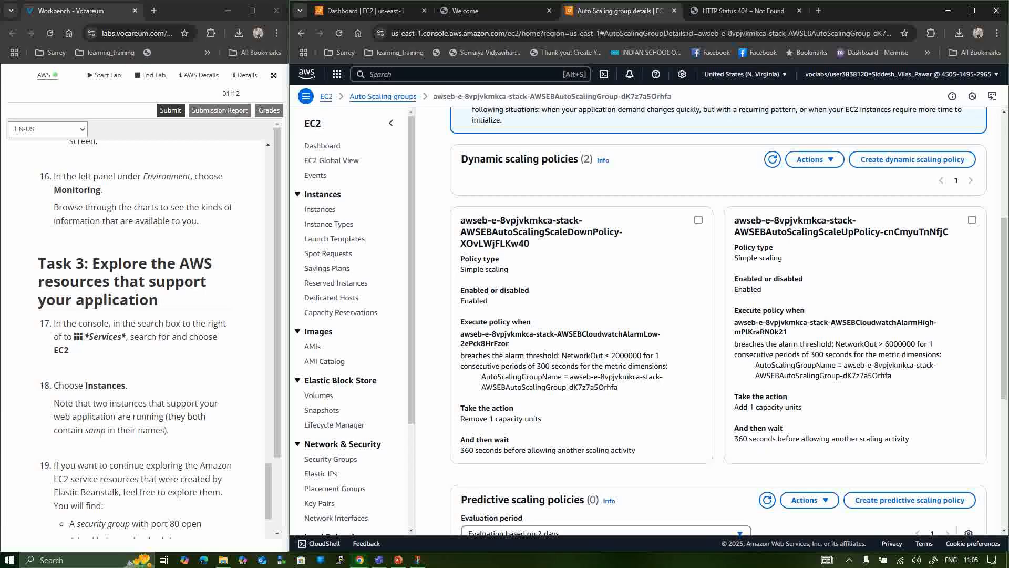
{"action": "left_click_drag", "start_coordinate": [480, 358], "coordinate": [604, 356]}
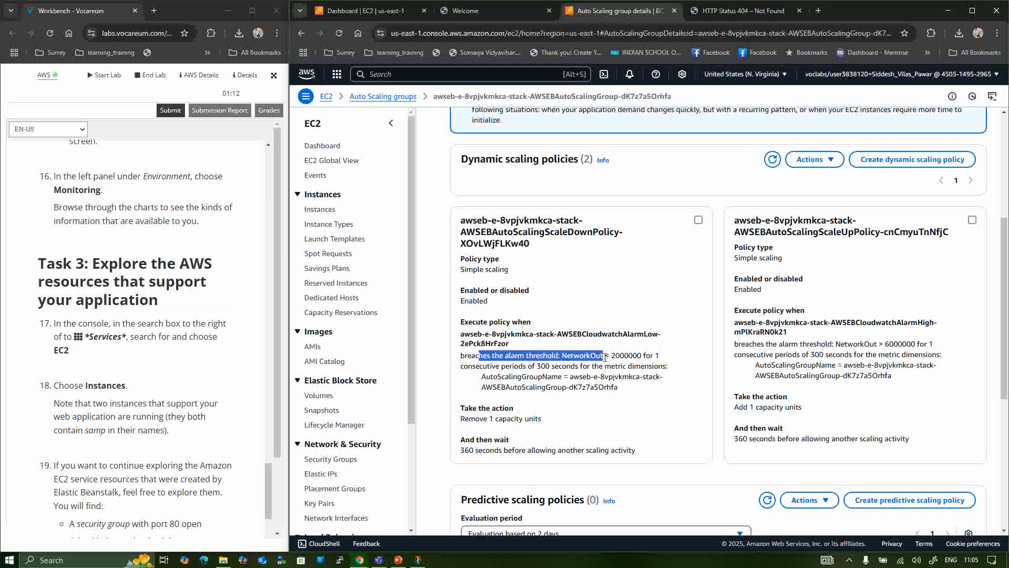
{"action": "left_click_drag", "start_coordinate": [500, 367], "coordinate": [619, 366]}
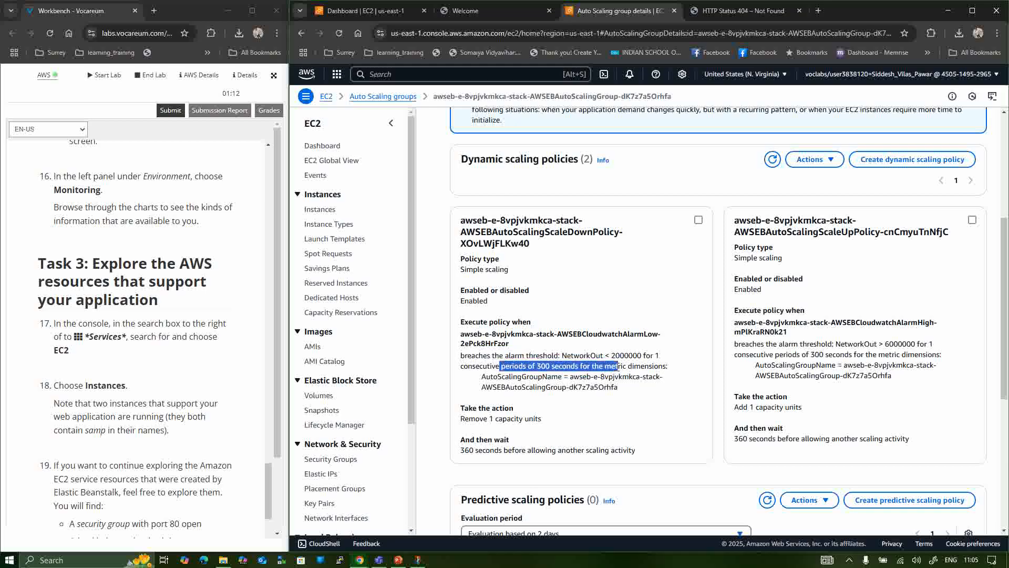
{"action": "left_click_drag", "start_coordinate": [510, 379], "coordinate": [614, 378]}
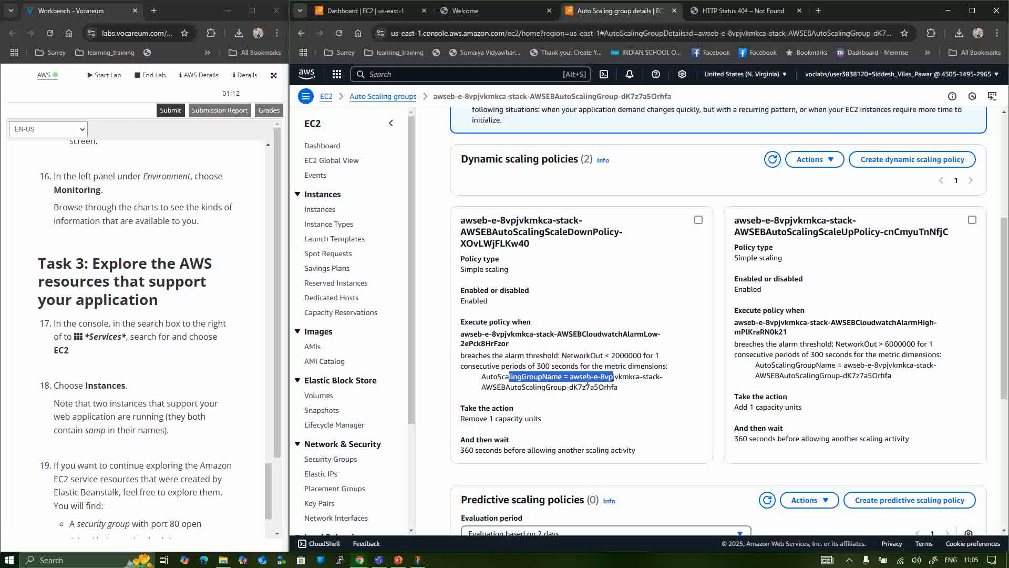
- Finish reading the scale-down policy and review the Auto Scaling group's details again, from launch template and network to tags
{"action": "left_click_drag", "start_coordinate": [482, 386], "coordinate": [566, 387]}
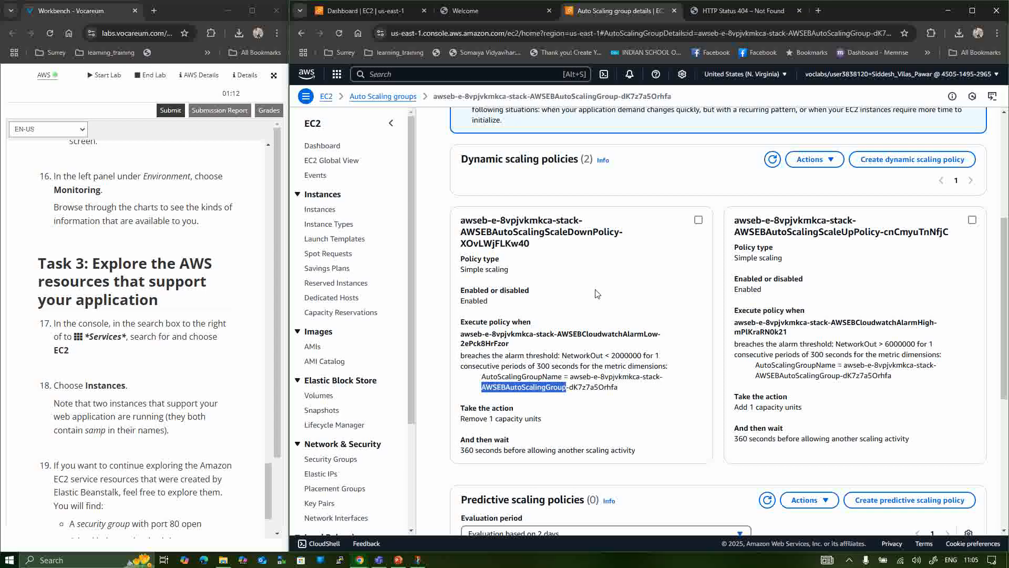
{"action": "scroll", "coordinate": [597, 293], "scroll_direction": "up", "scroll_amount": 5}
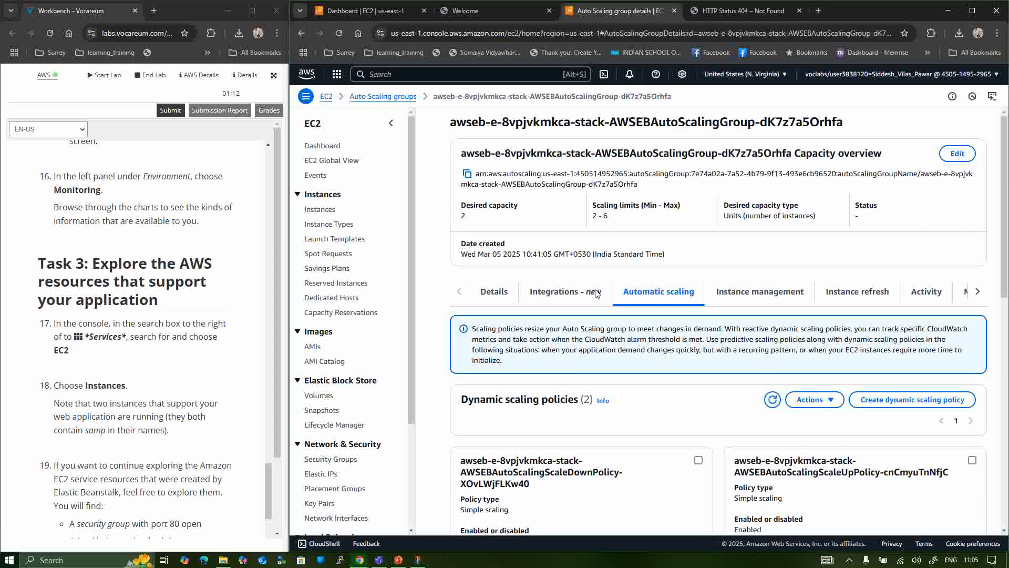
{"action": "left_click", "coordinate": [503, 298]}
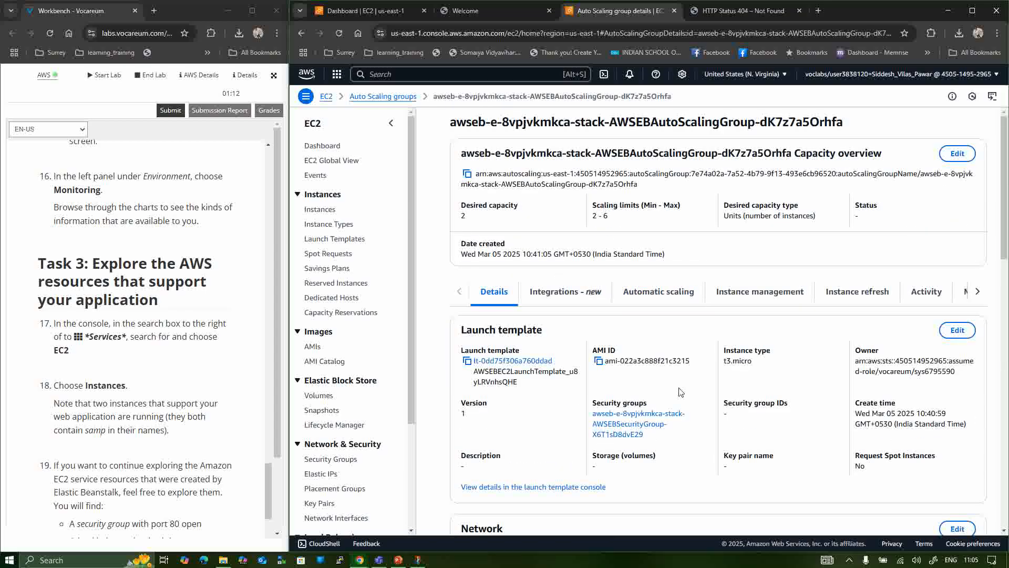
{"action": "scroll", "coordinate": [630, 421], "scroll_direction": "down", "scroll_amount": 8}
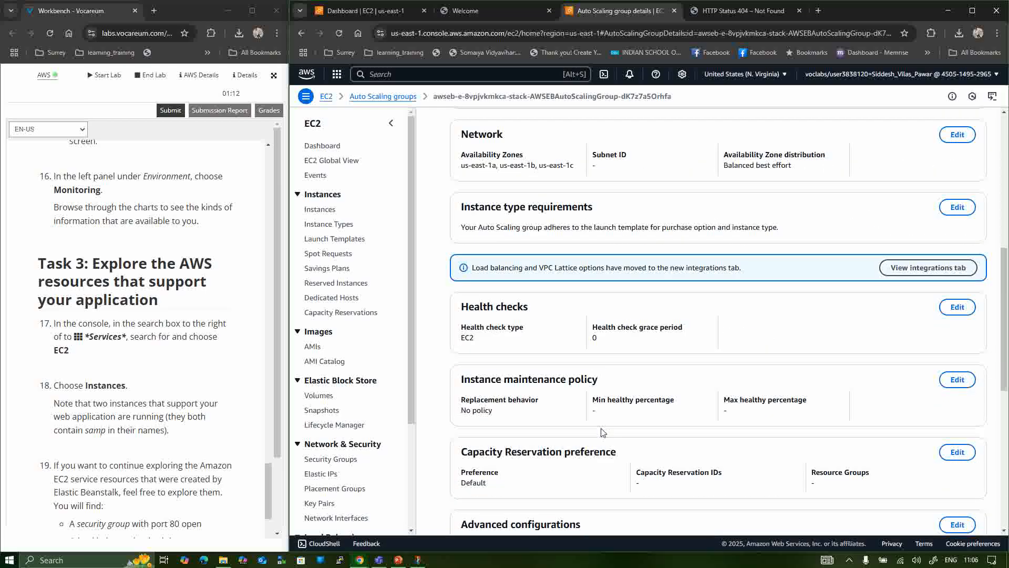
{"action": "scroll", "coordinate": [508, 414], "scroll_direction": "down", "scroll_amount": 8}
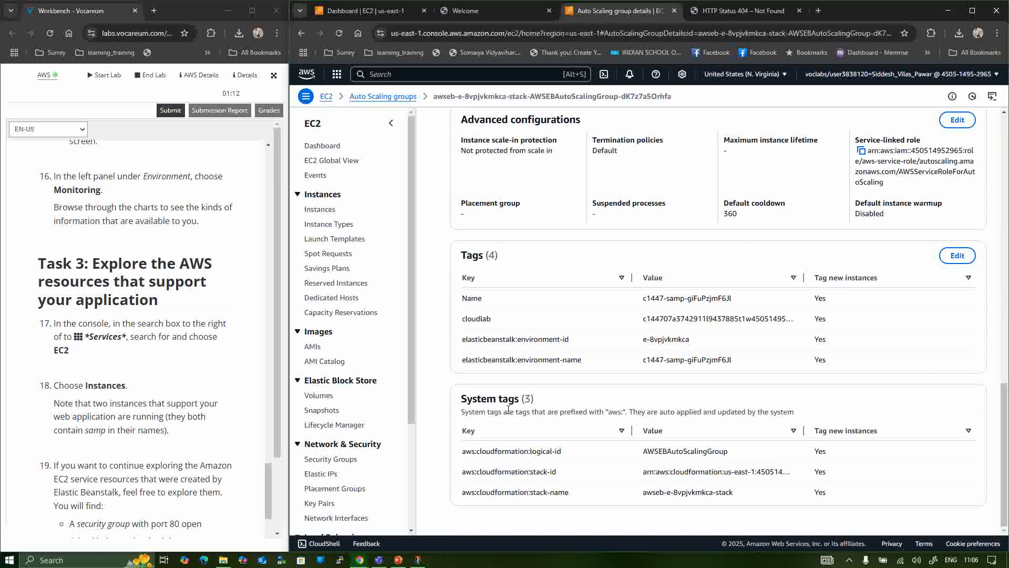
{"action": "scroll", "coordinate": [509, 410], "scroll_direction": "up", "scroll_amount": 15}
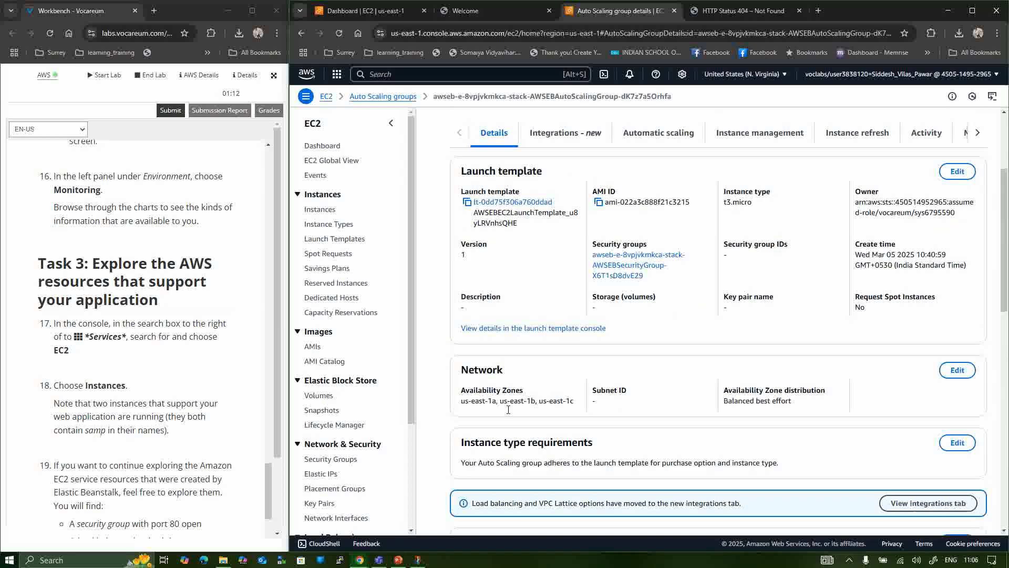
{"action": "scroll", "coordinate": [102, 340], "scroll_direction": "down", "scroll_amount": 4}
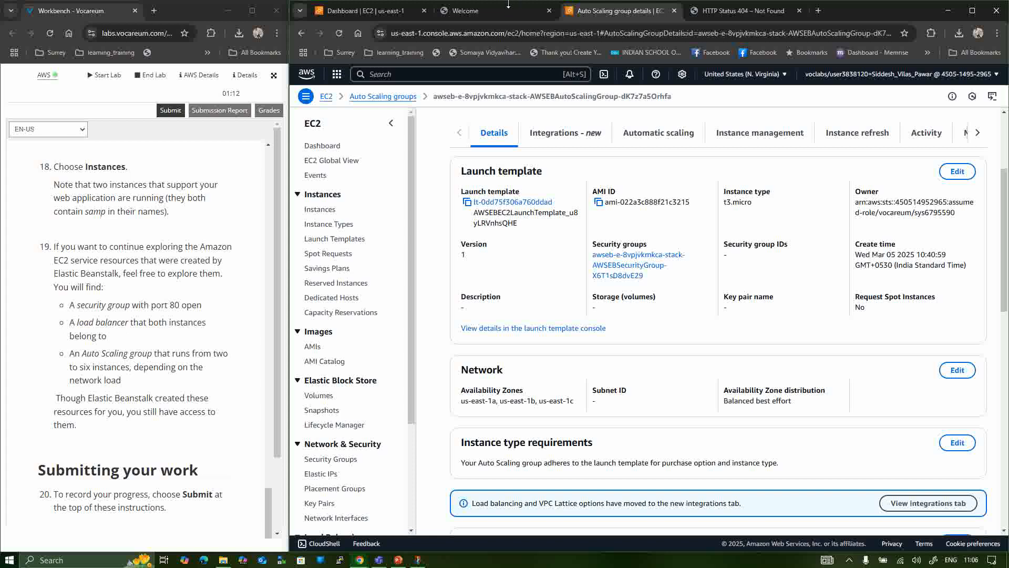
- Open the EC2 security groups list and widen the Name column to read the full group names
{"action": "left_click", "coordinate": [731, 8]}
{"action": "left_click", "coordinate": [621, 11]}
{"action": "scroll", "coordinate": [326, 432], "scroll_direction": "down", "scroll_amount": 1}
{"action": "left_click", "coordinate": [326, 432]}
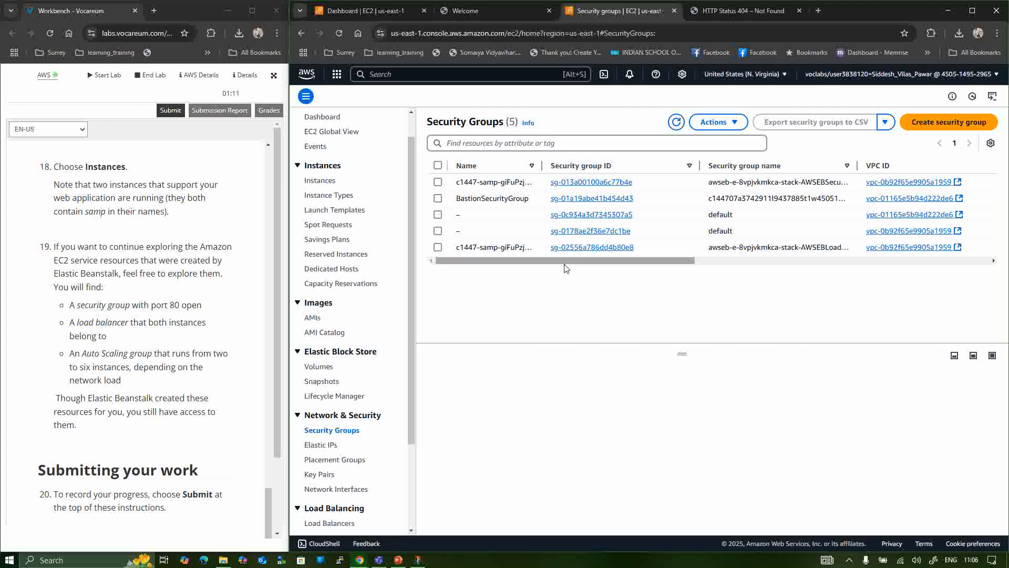
{"action": "left_click_drag", "start_coordinate": [542, 159], "coordinate": [654, 160]}
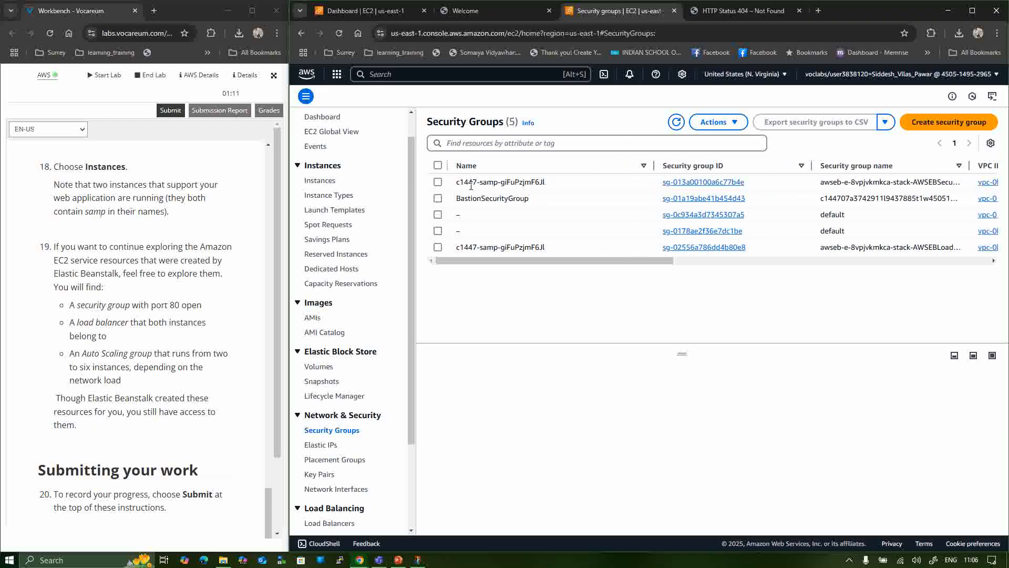
- Open the environment's EC2 instance in us-east-1c, view its security details and open its attached security group
{"action": "left_click", "coordinate": [323, 181]}
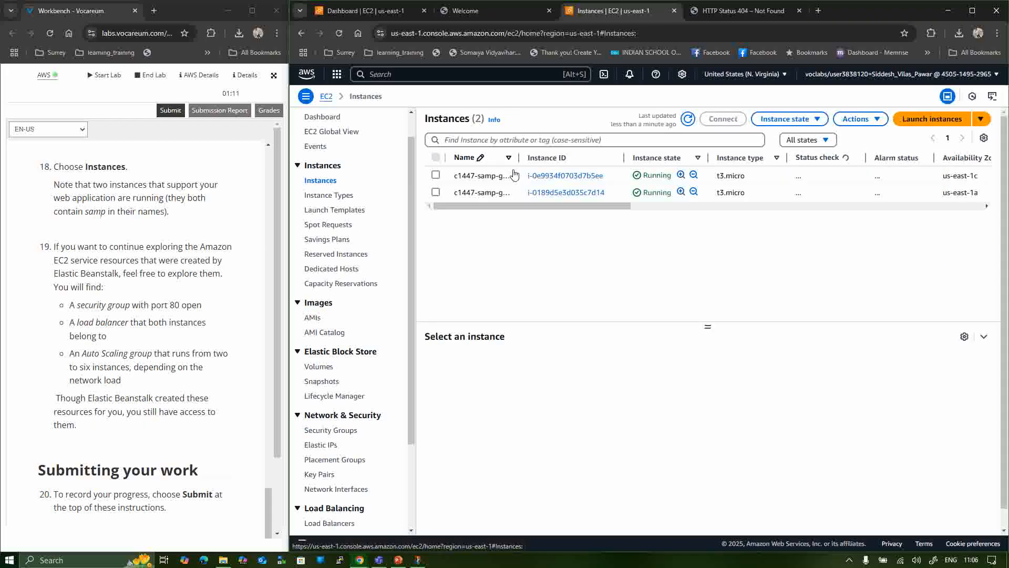
{"action": "left_click", "coordinate": [561, 182]}
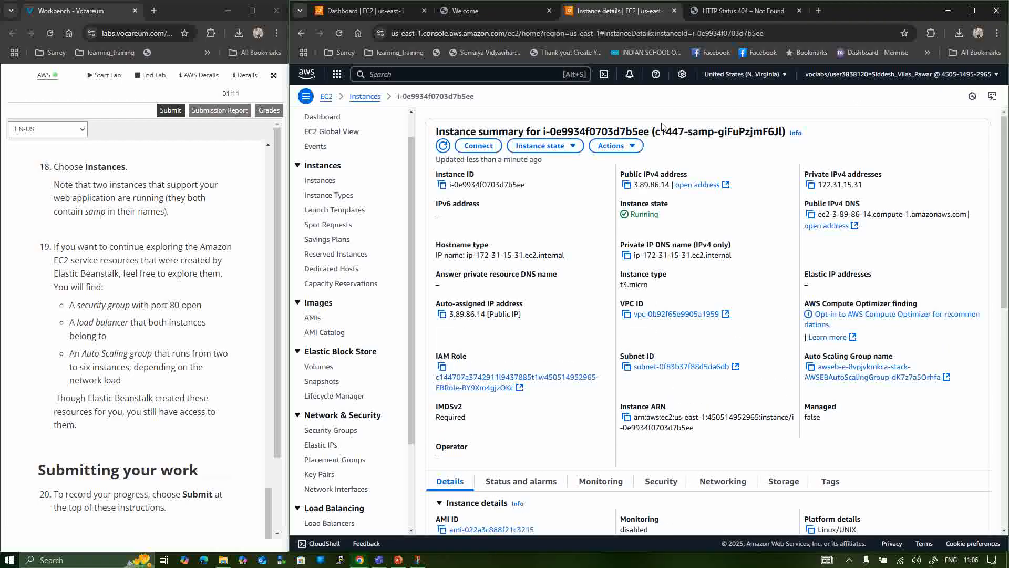
{"action": "scroll", "coordinate": [669, 221], "scroll_direction": "down", "scroll_amount": 1}
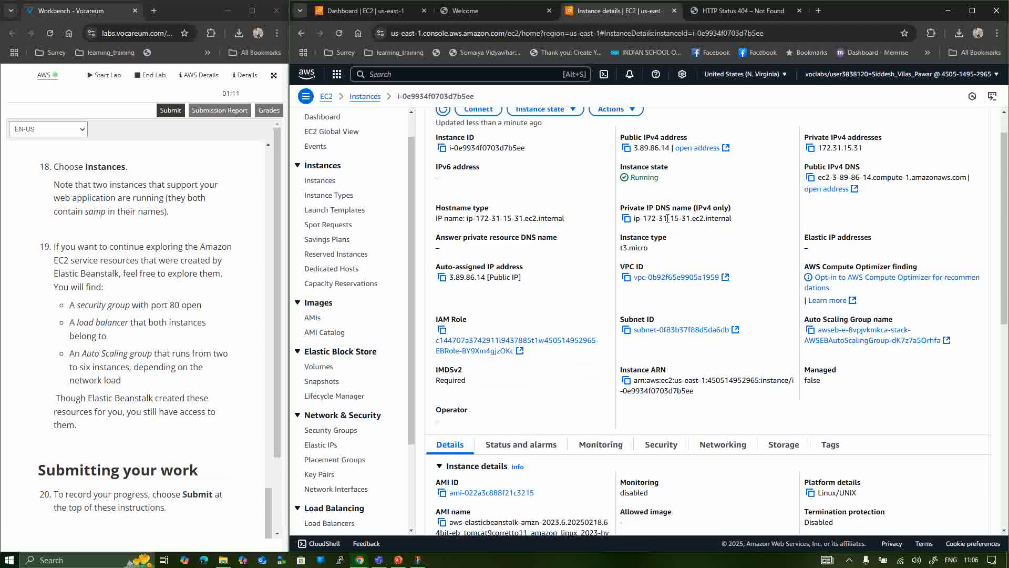
{"action": "left_click", "coordinate": [655, 447]}
{"action": "scroll", "coordinate": [655, 447], "scroll_direction": "down", "scroll_amount": 3}
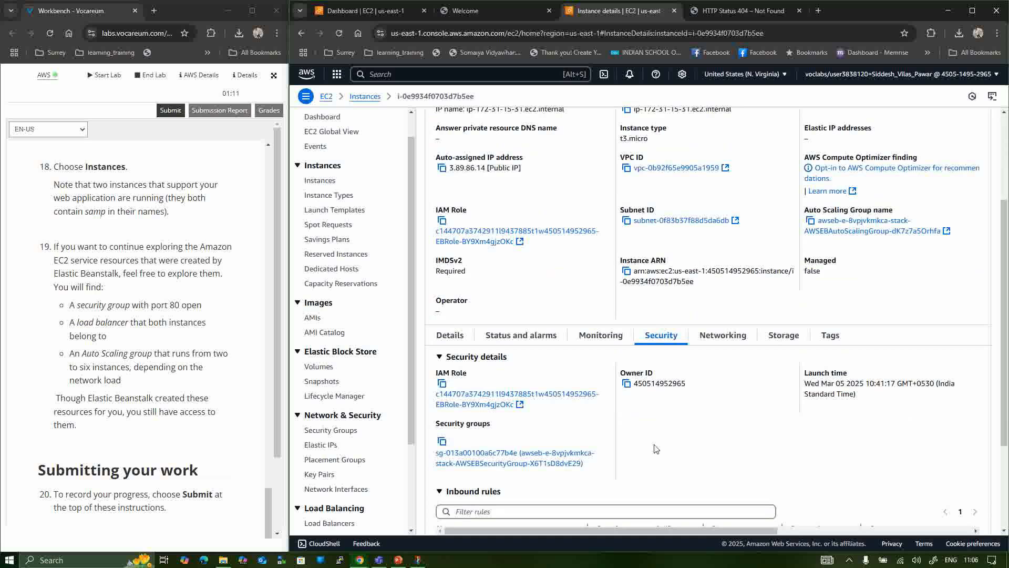
{"action": "left_click", "coordinate": [468, 425]}
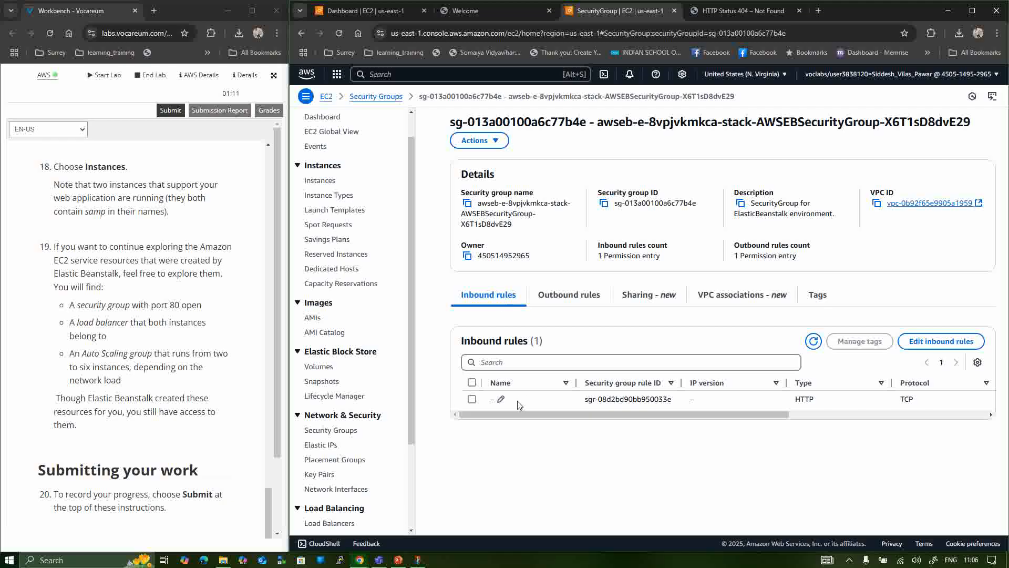
- Examine the inbound rule's protocol, port range and source, and open the source security group in a new browser tab
{"action": "left_click_drag", "start_coordinate": [578, 417], "coordinate": [831, 415]}
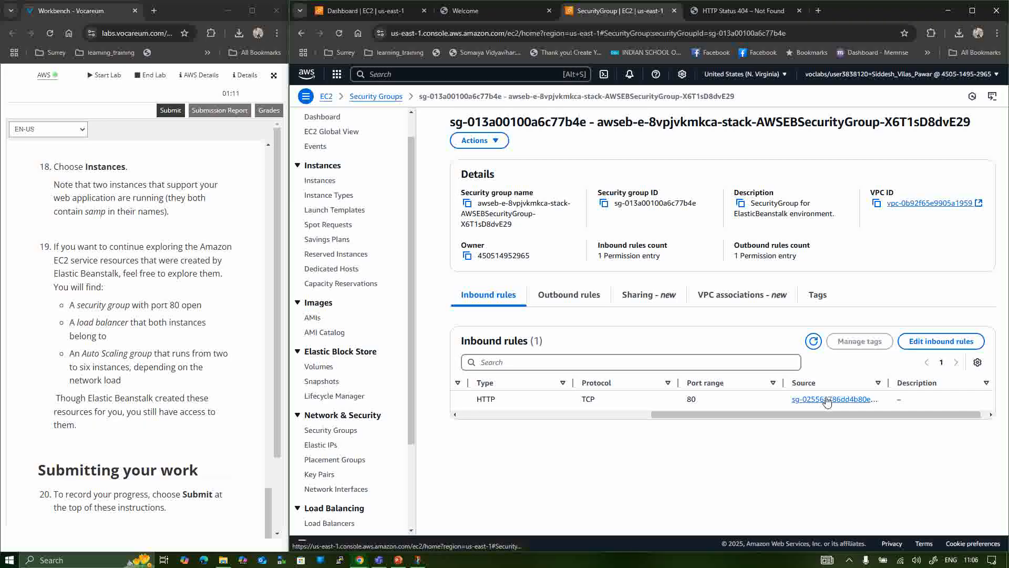
{"action": "left_click", "coordinate": [826, 400], "text": "ctrl"}
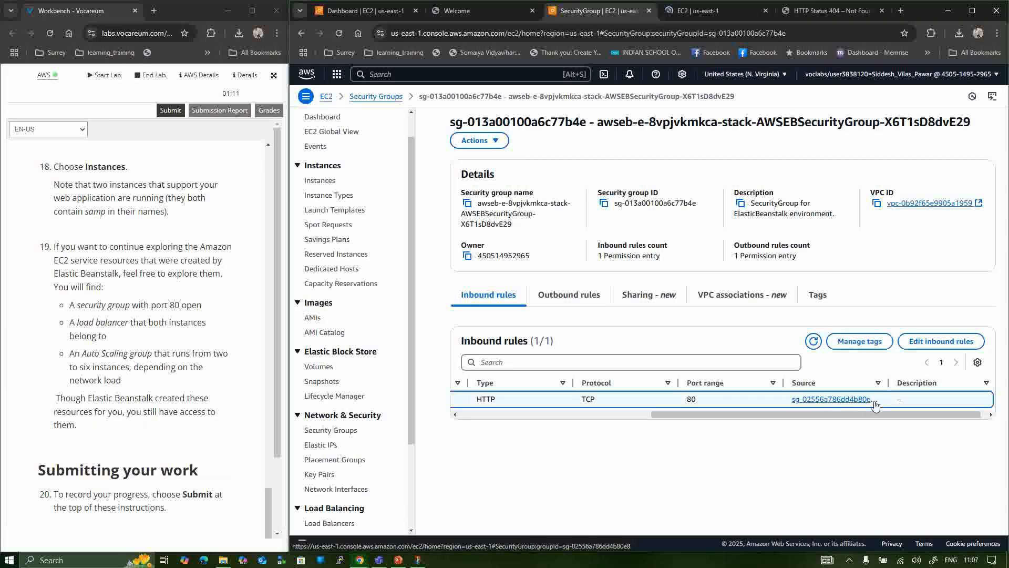
{"action": "left_click_drag", "start_coordinate": [888, 383], "coordinate": [799, 400]}
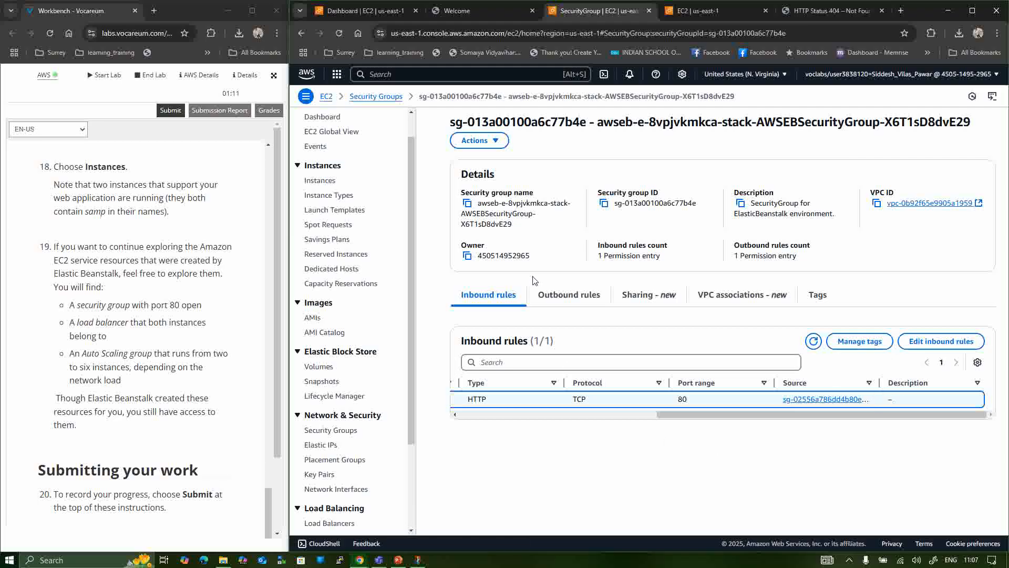
- View the instance security group's outbound rules and the load balancer security group's details in the other browser tab
{"action": "left_click", "coordinate": [547, 291]}
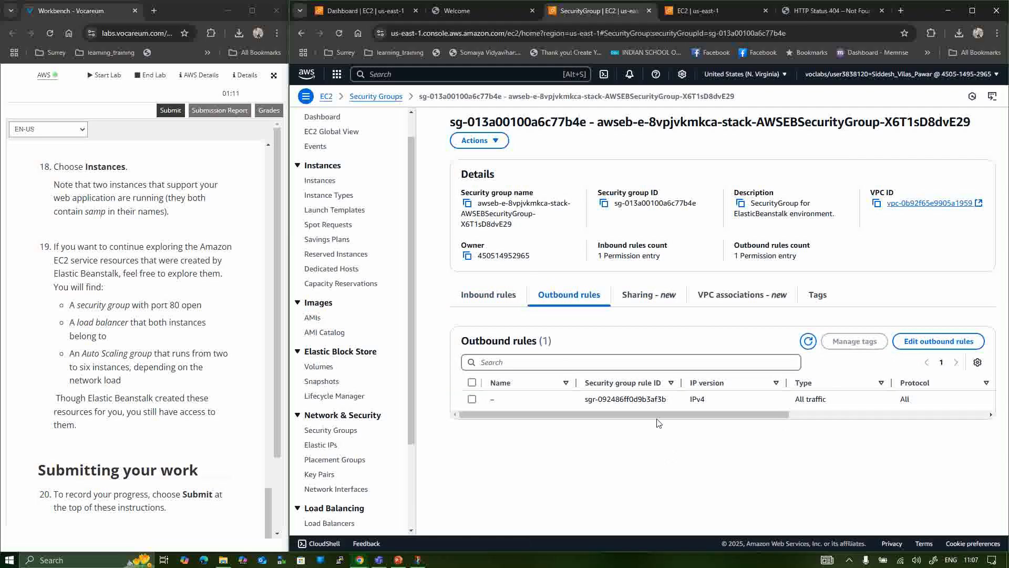
{"action": "left_click_drag", "start_coordinate": [660, 414], "coordinate": [418, 449]}
{"action": "left_click", "coordinate": [702, 13]}
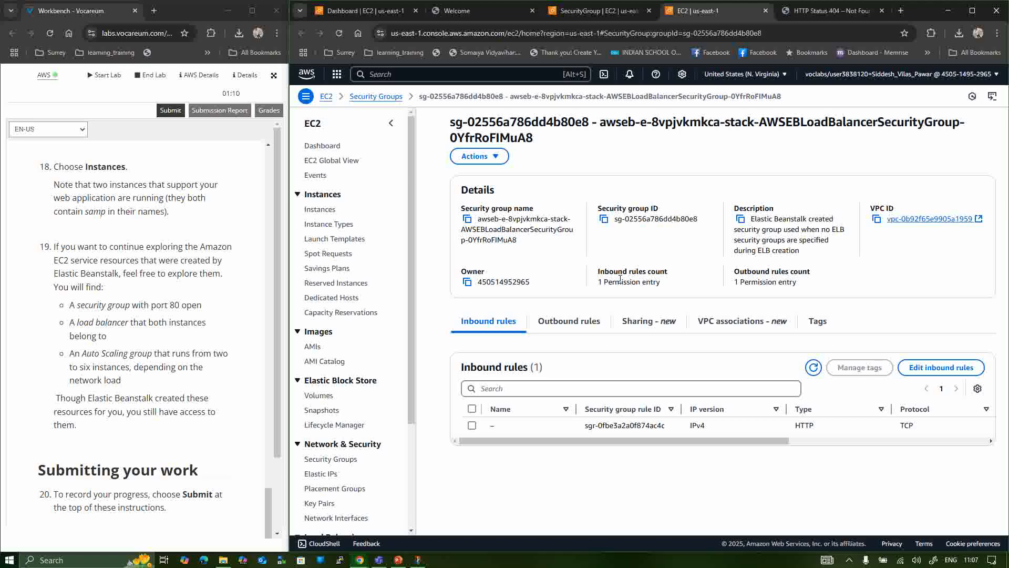
{"action": "left_click_drag", "start_coordinate": [621, 282], "coordinate": [671, 287]}
{"action": "left_click", "coordinate": [597, 8]}
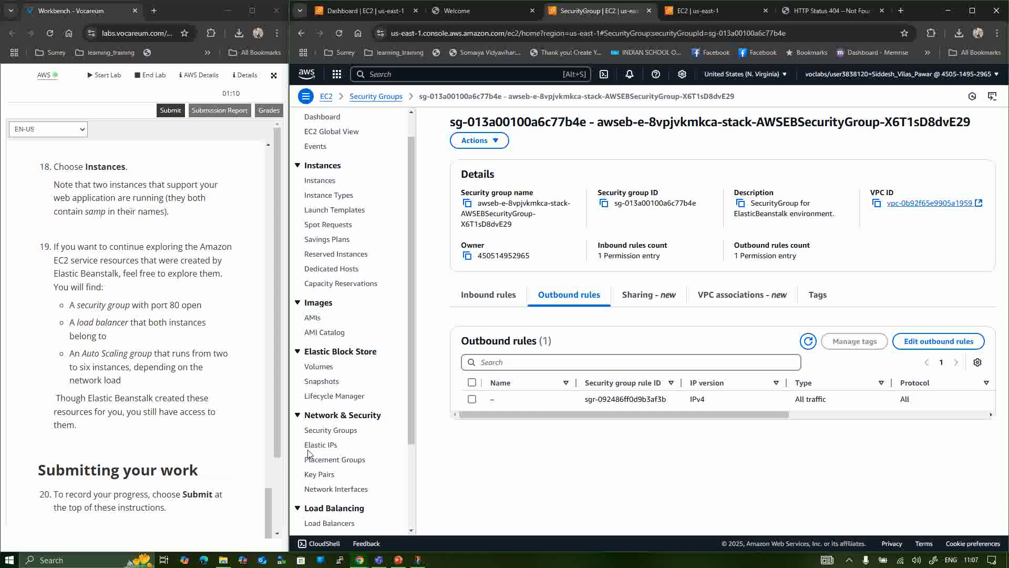
- Open the environment's Classic load balancer from the load balancers list and read its instance status and Availability Zones
{"action": "scroll", "coordinate": [309, 453], "scroll_direction": "down", "scroll_amount": 2}
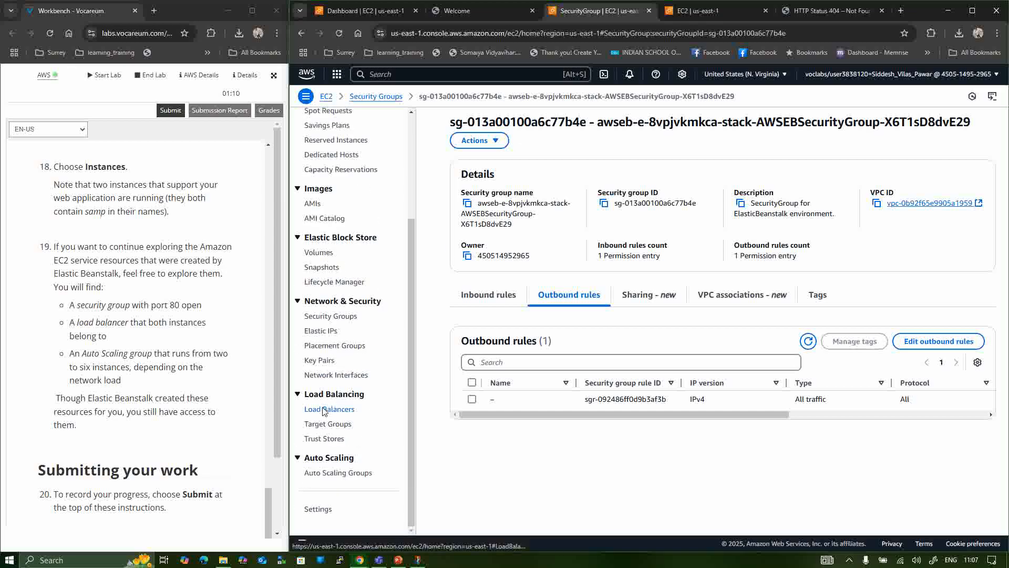
{"action": "left_click", "coordinate": [324, 410]}
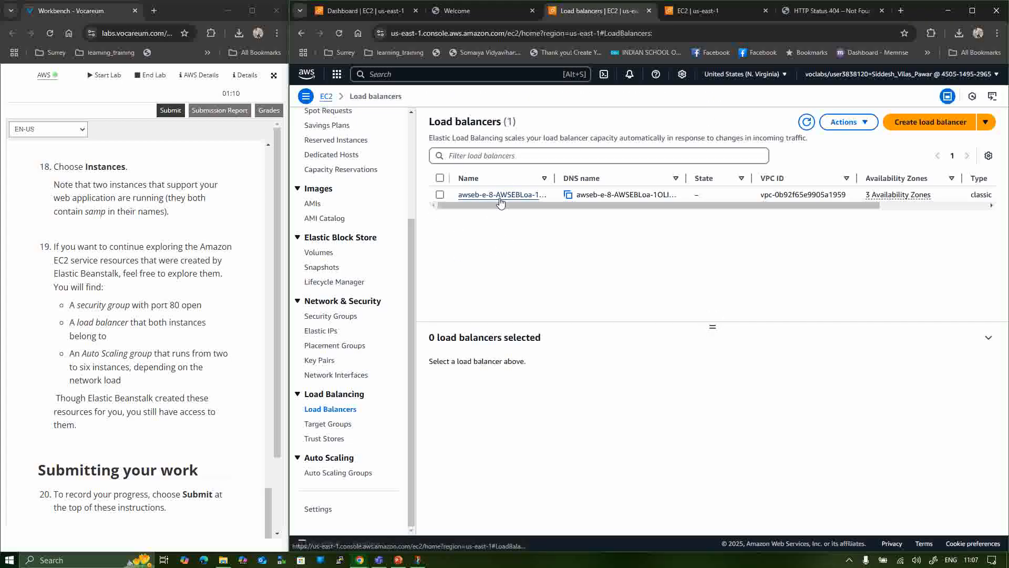
{"action": "left_click", "coordinate": [500, 196]}
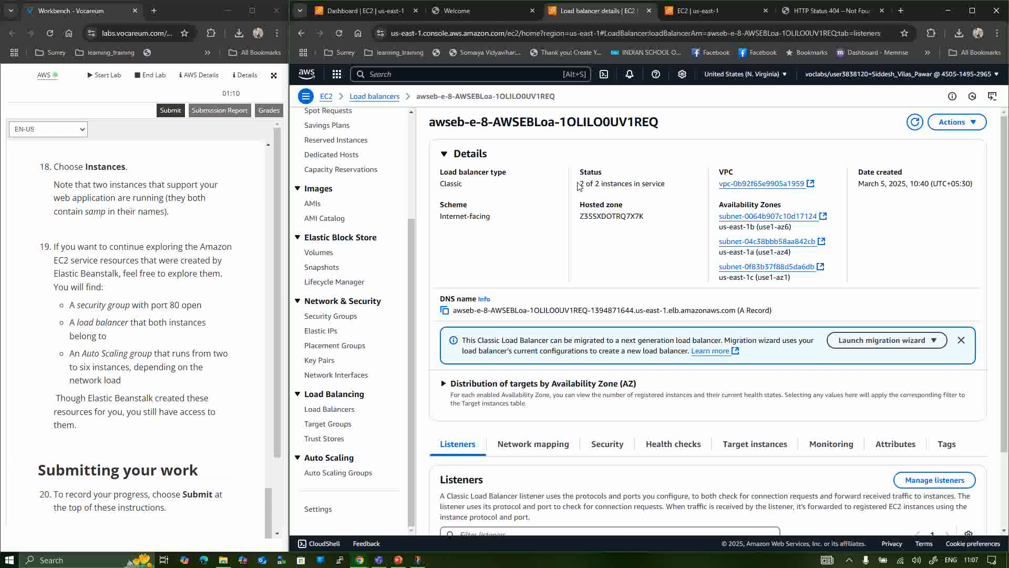
{"action": "left_click_drag", "start_coordinate": [578, 185], "coordinate": [643, 183]}
{"action": "left_click_drag", "start_coordinate": [716, 204], "coordinate": [817, 283]}
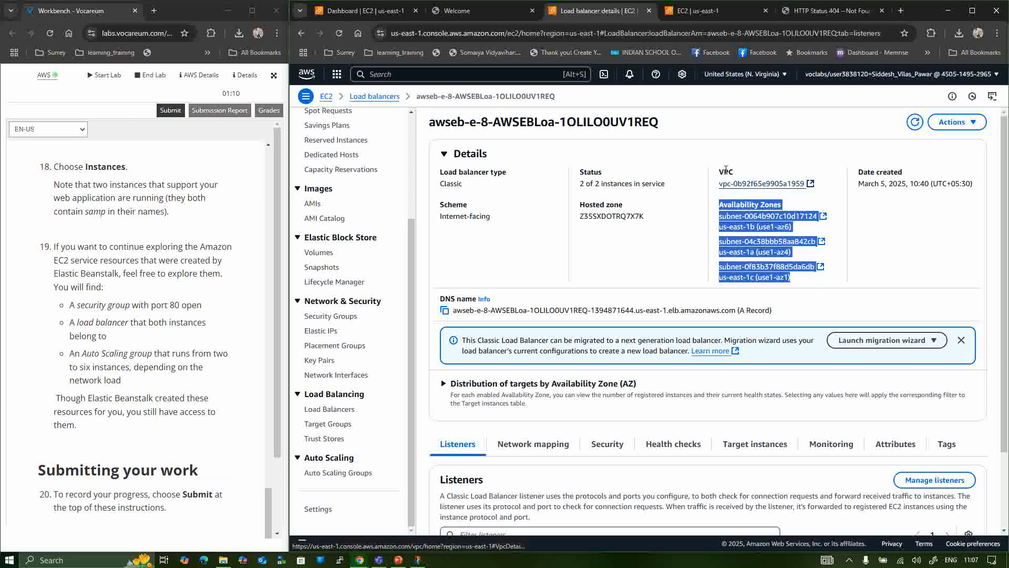
- Review the load balancer's listeners, checking their protocol and port settings
{"action": "scroll", "coordinate": [595, 468], "scroll_direction": "down", "scroll_amount": 3}
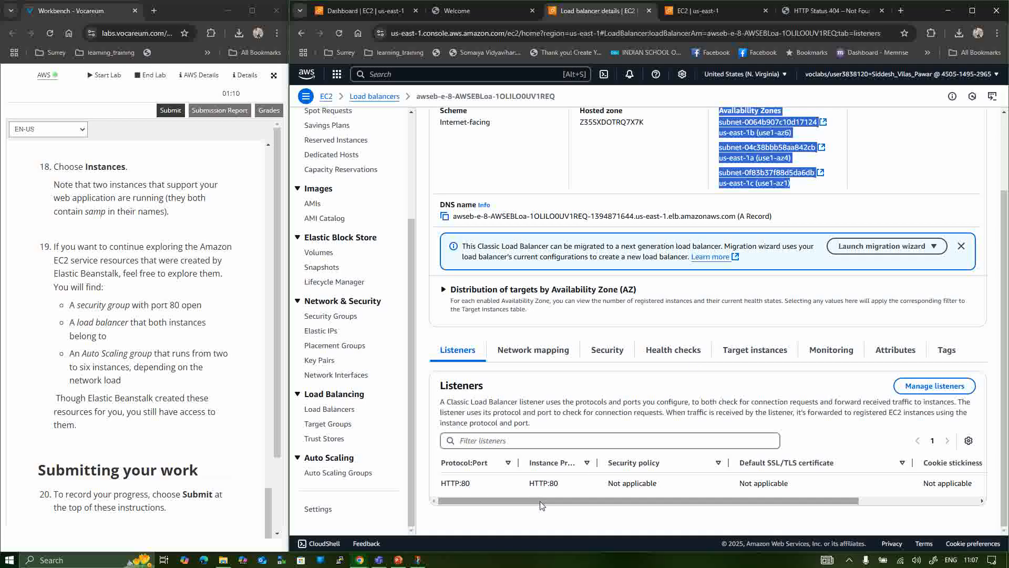
{"action": "mouse_move", "coordinate": [541, 502]}
{"action": "left_mouse_down"}
{"action": "mouse_move", "coordinate": [652, 513]}
{"action": "mouse_move", "coordinate": [533, 507]}
{"action": "left_mouse_up"}
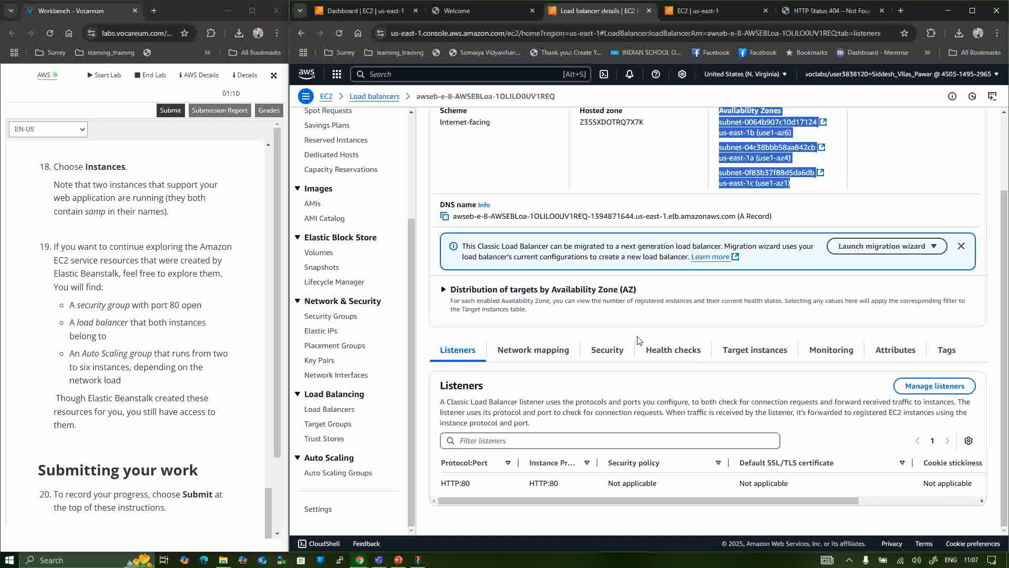
{"action": "scroll", "coordinate": [639, 340], "scroll_direction": "up", "scroll_amount": 2}
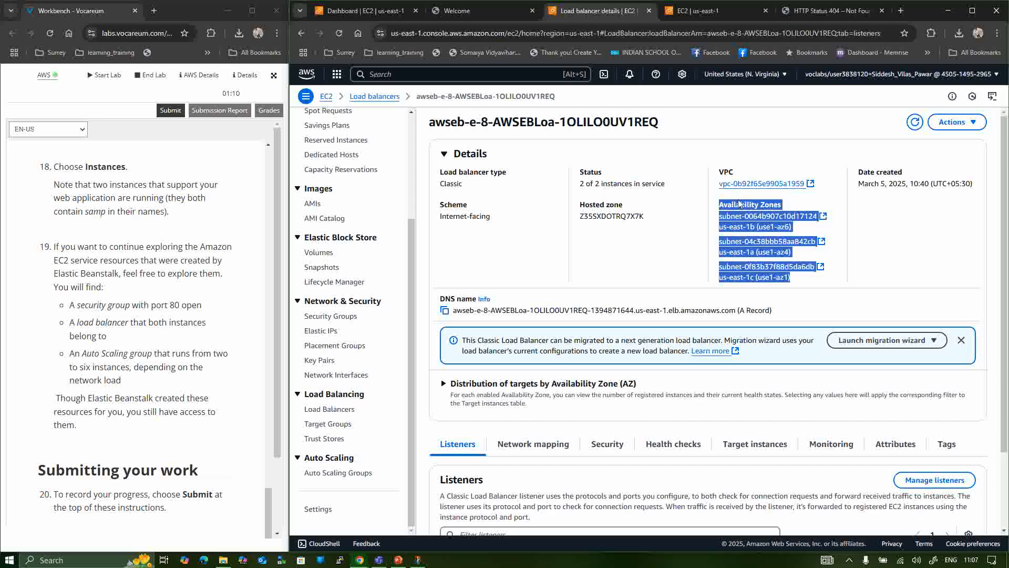
{"action": "left_click", "coordinate": [671, 235]}
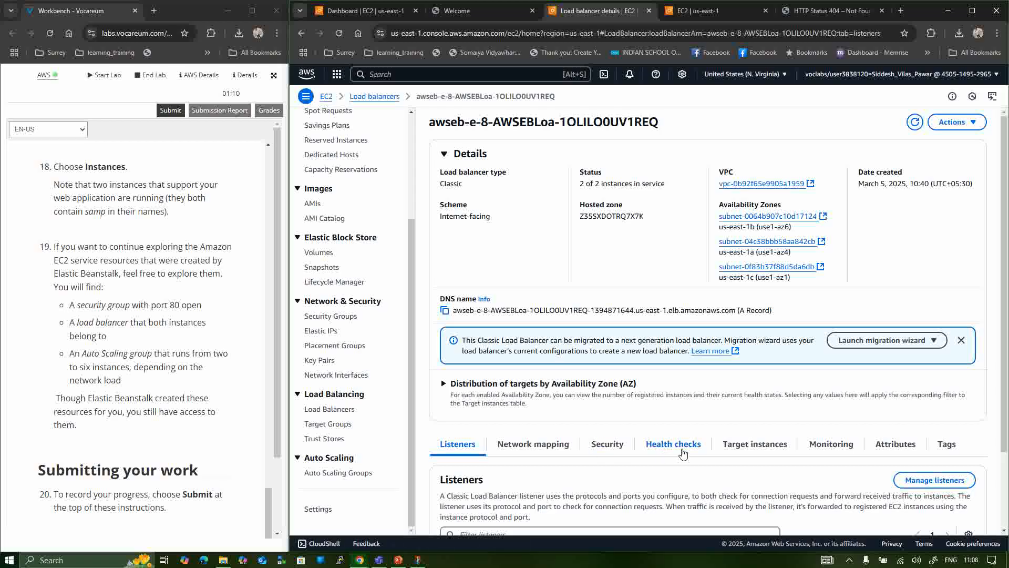
- Browse the load balancer's monitoring charts, including unhealthy hosts, healthy hosts, average latency, requests and error metrics
{"action": "left_click", "coordinate": [808, 446]}
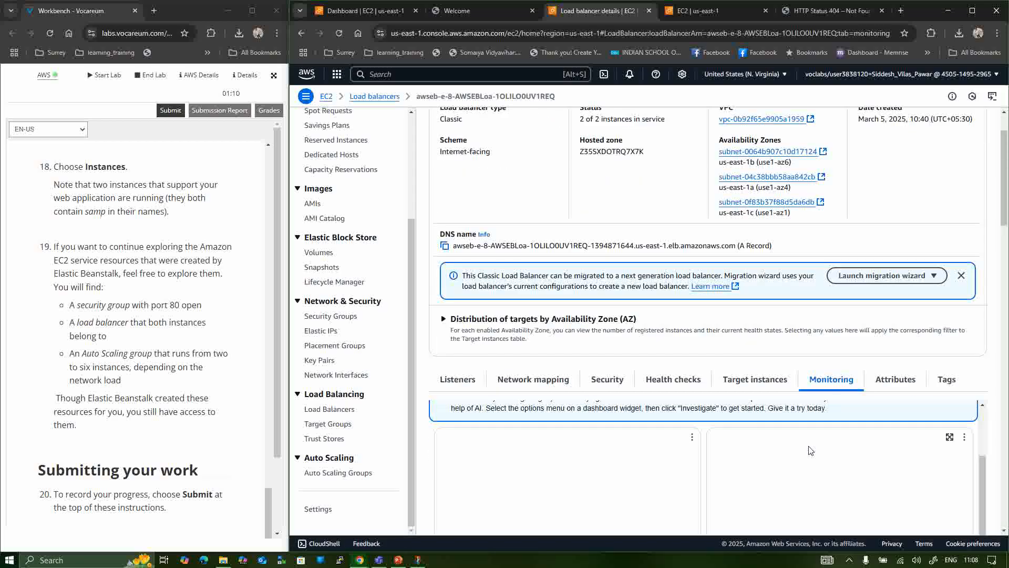
{"action": "scroll", "coordinate": [823, 354], "scroll_direction": "down", "scroll_amount": 10}
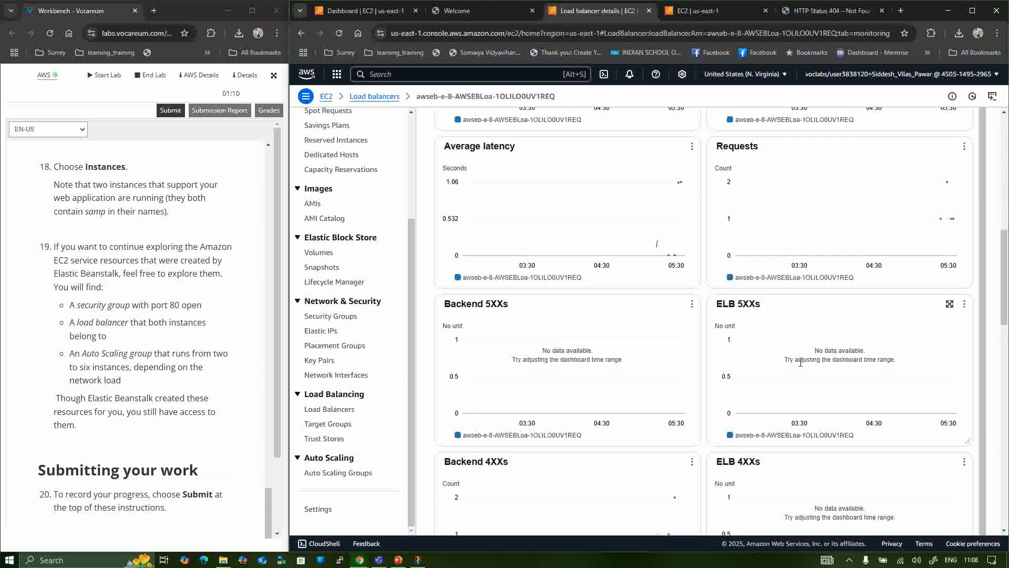
{"action": "scroll", "coordinate": [639, 372], "scroll_direction": "up", "scroll_amount": 5}
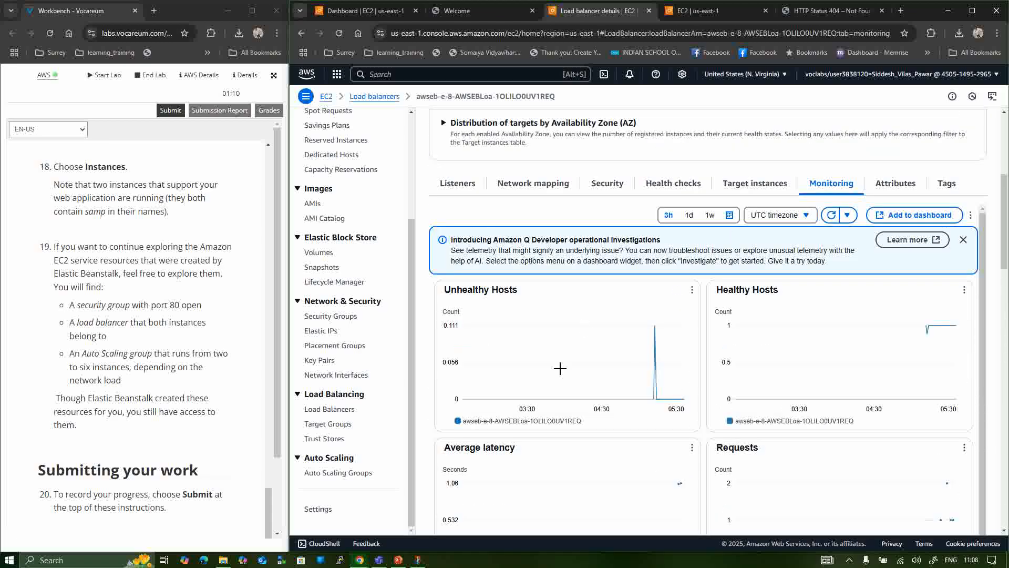
{"action": "mouse_move", "coordinate": [655, 327]}
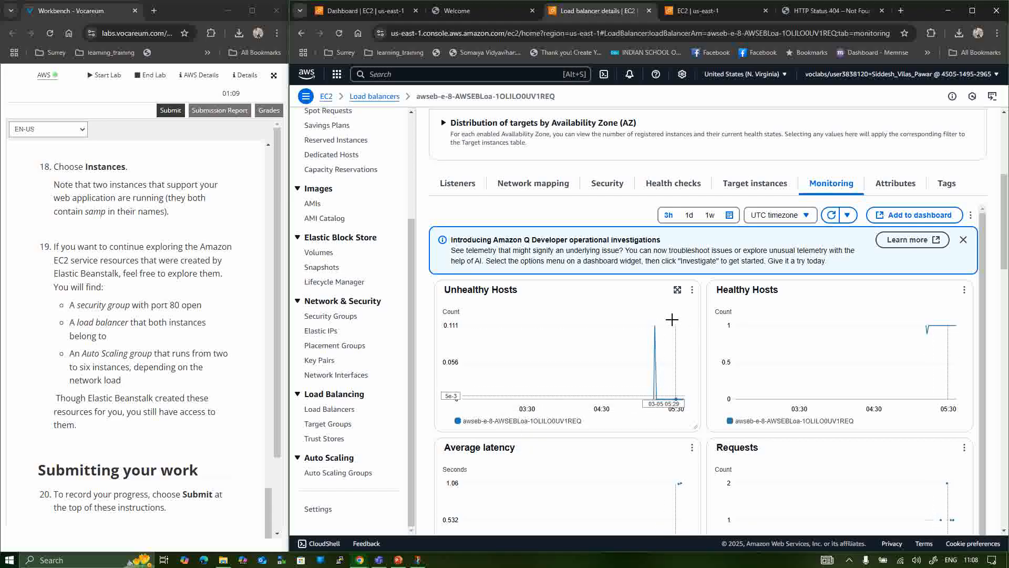
{"action": "scroll", "coordinate": [676, 323], "scroll_direction": "up", "scroll_amount": 5}
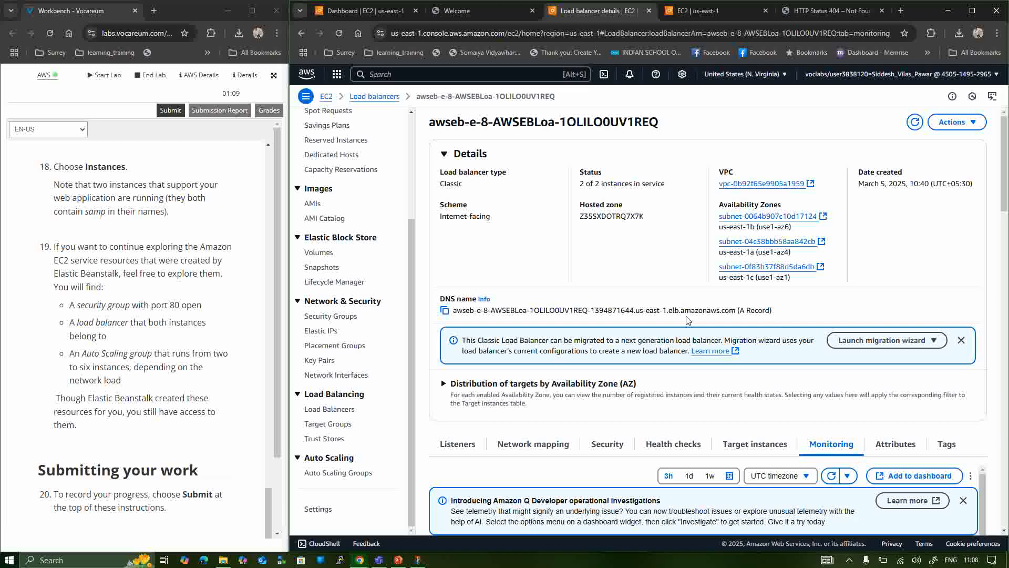
{"action": "mouse_move", "coordinate": [383, 563]}
{"action": "left_click", "coordinate": [849, 561]}
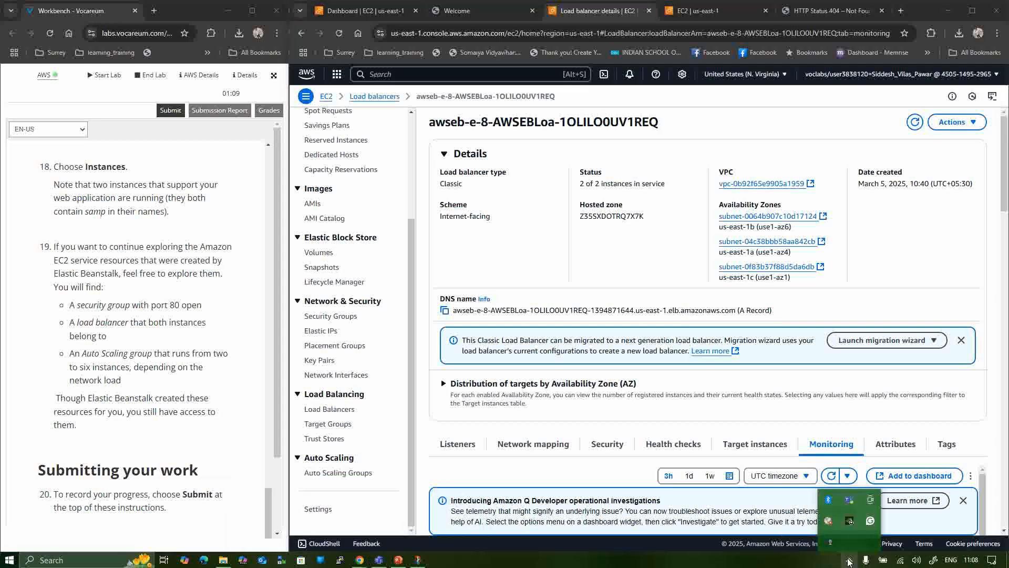